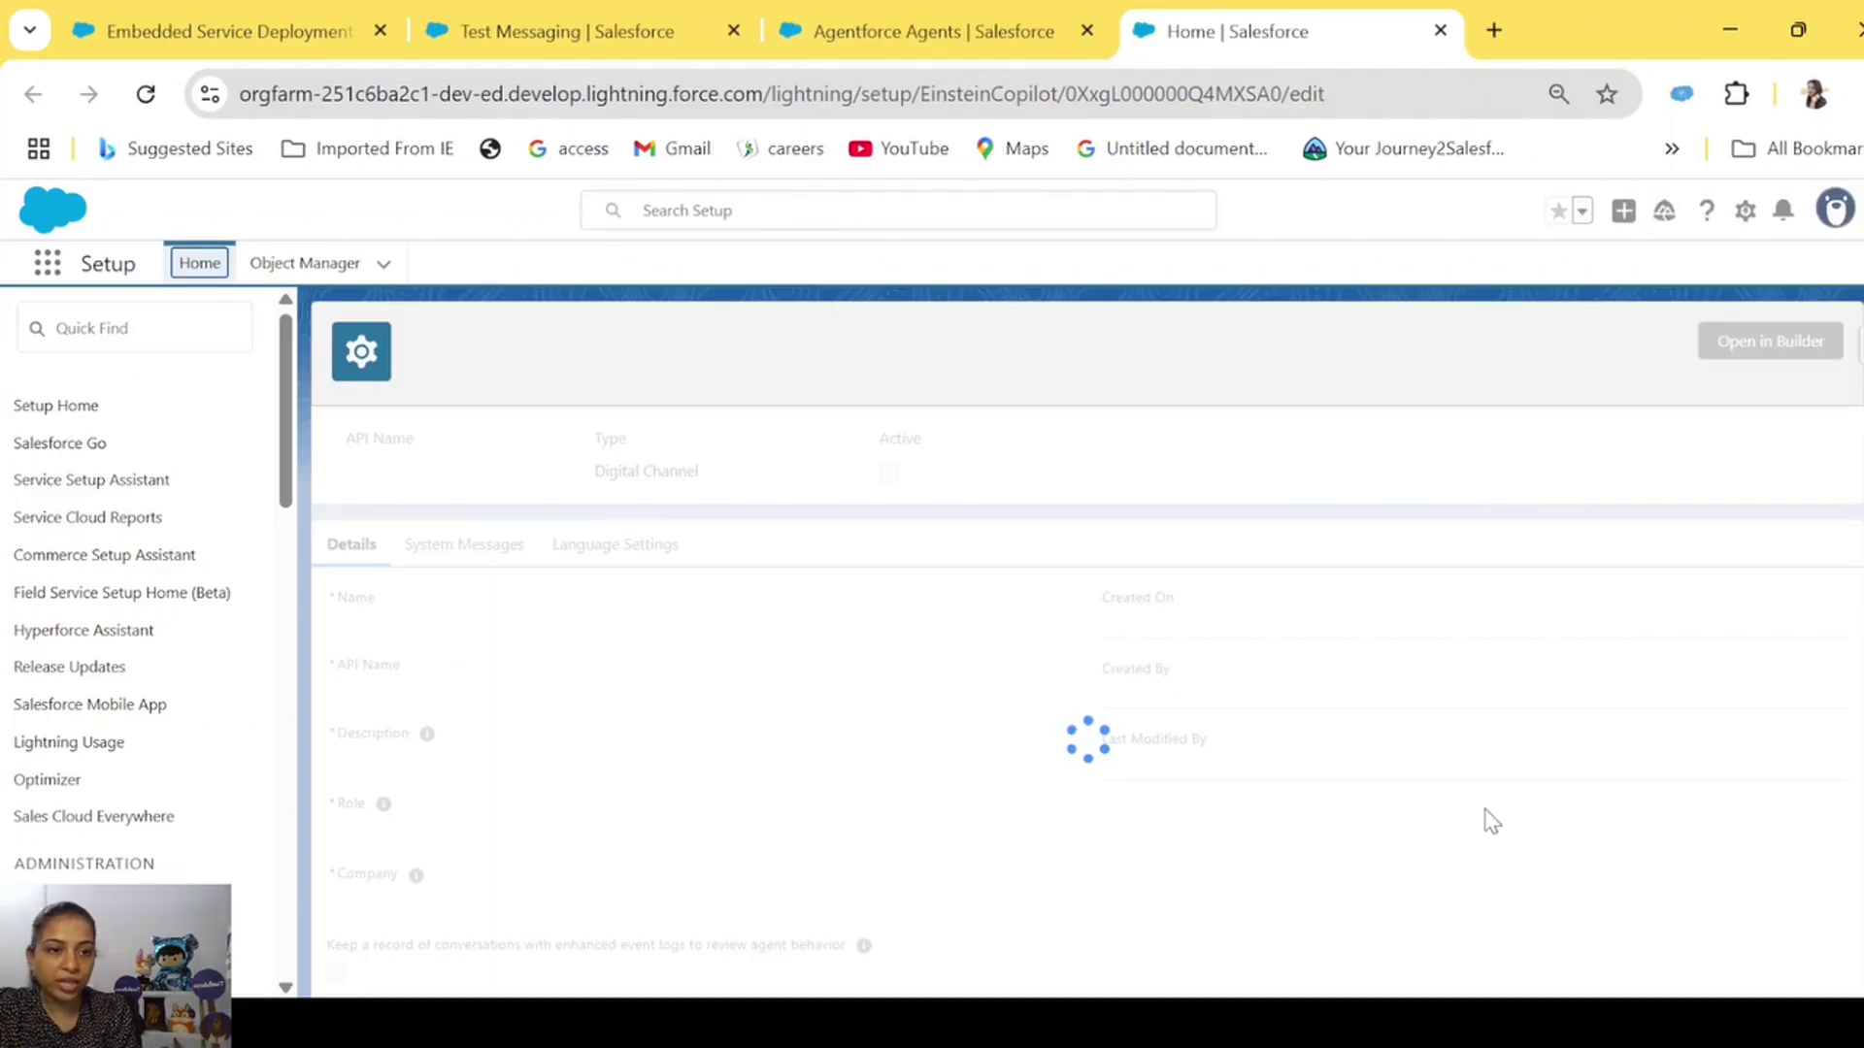
Launch the Support Agent in Agentforce Builder to list its four topics.
click(1806, 339)
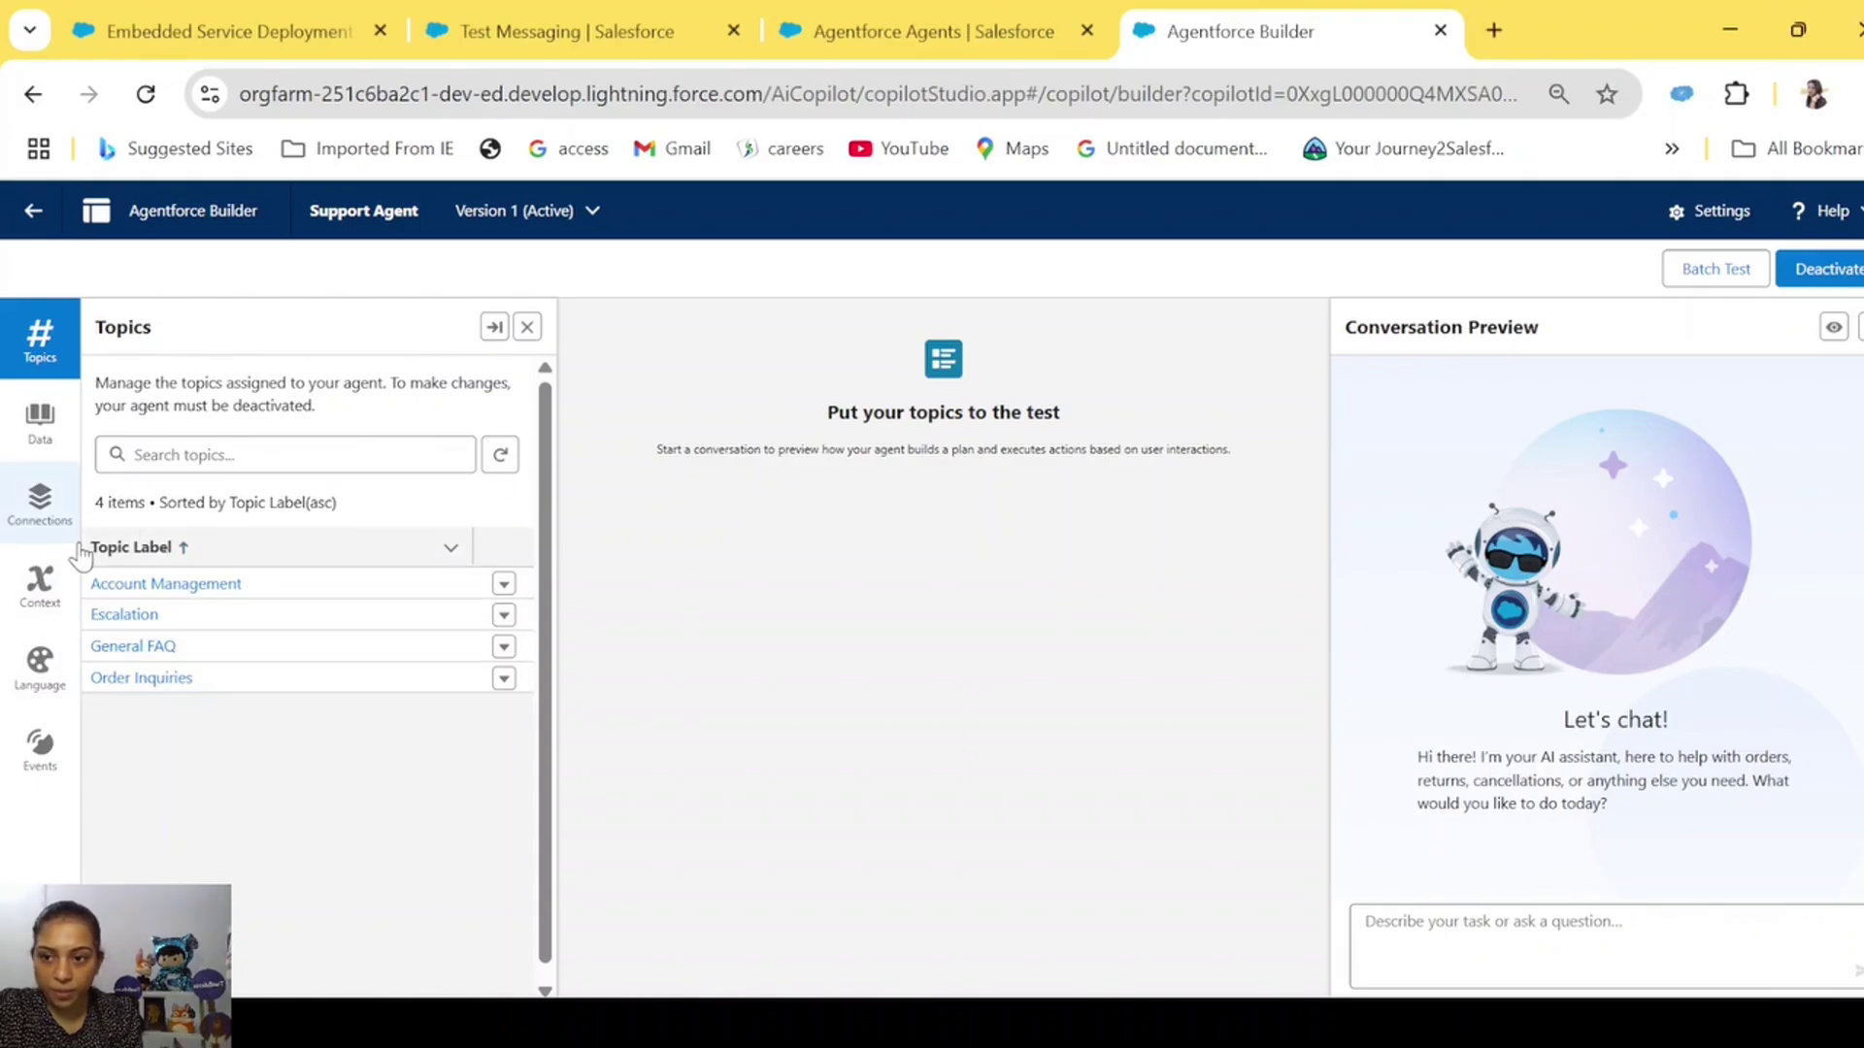
Review Account Management's description, scope and instructions, such as using Search_Account1.
click(143, 587)
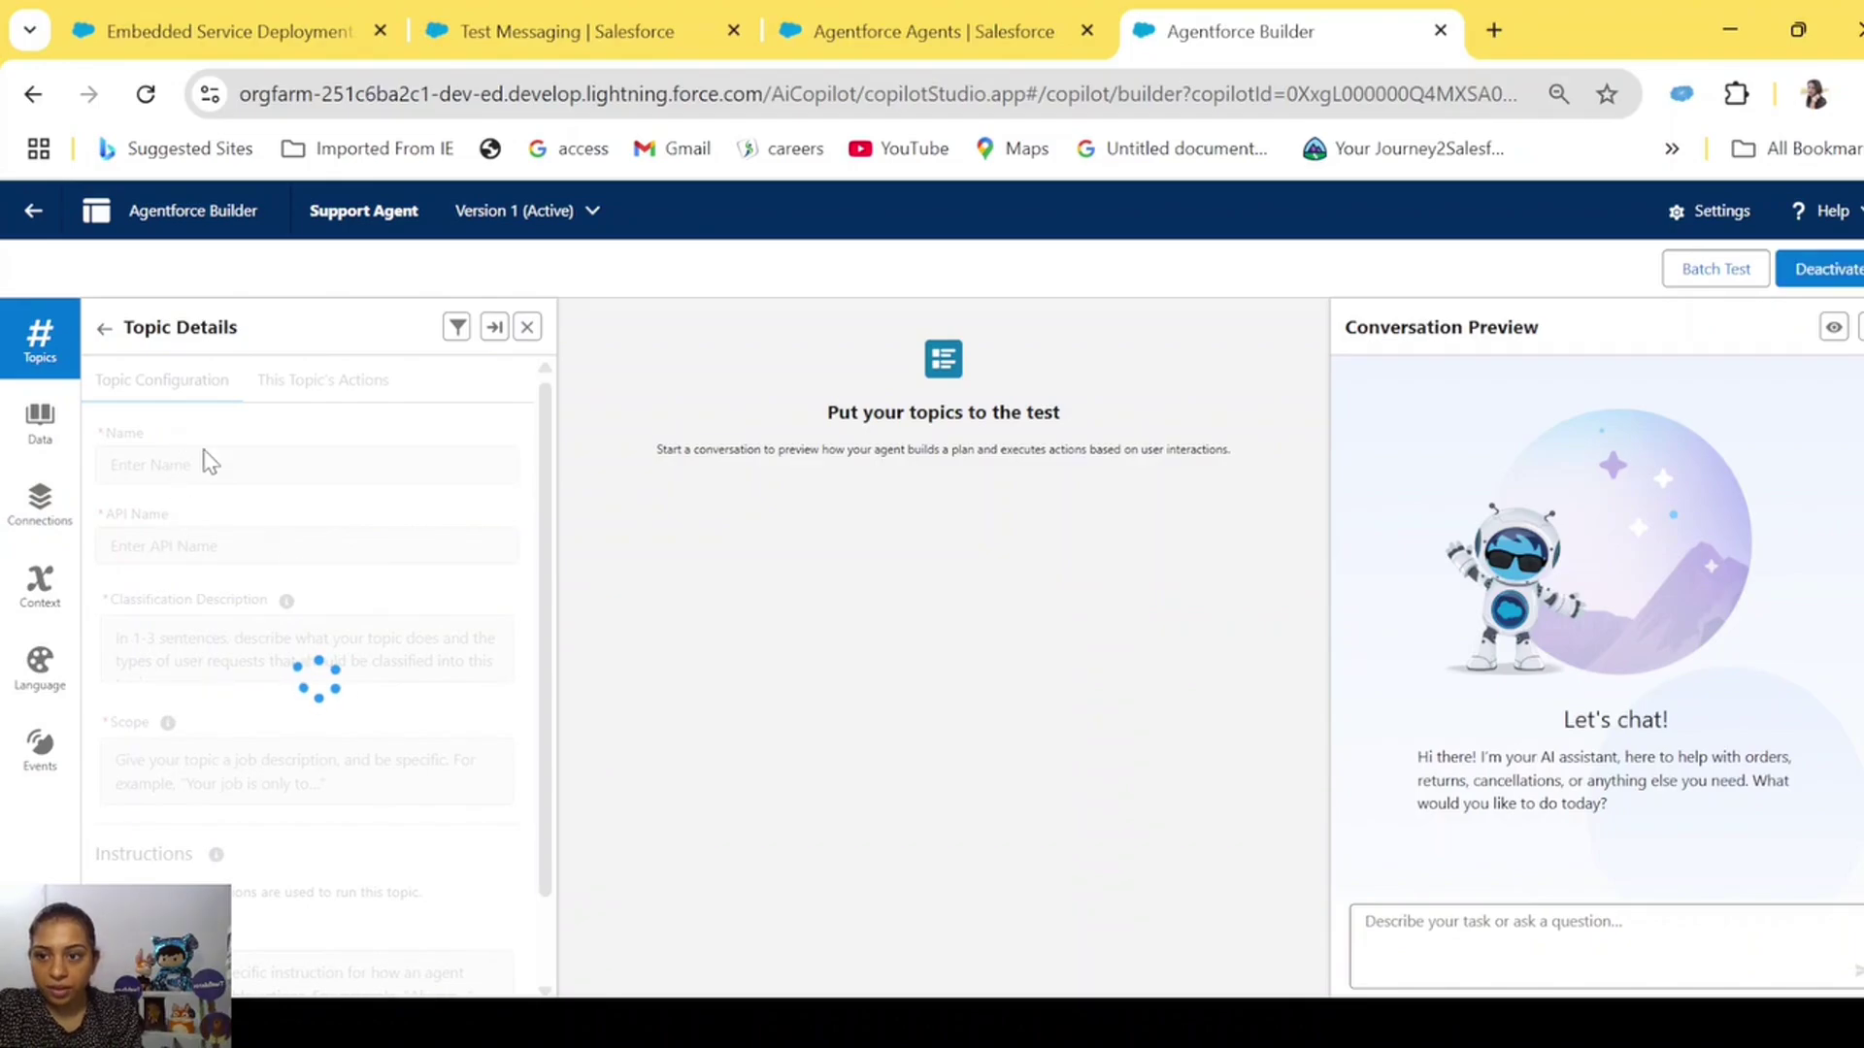
scroll(361, 699, down, 4)
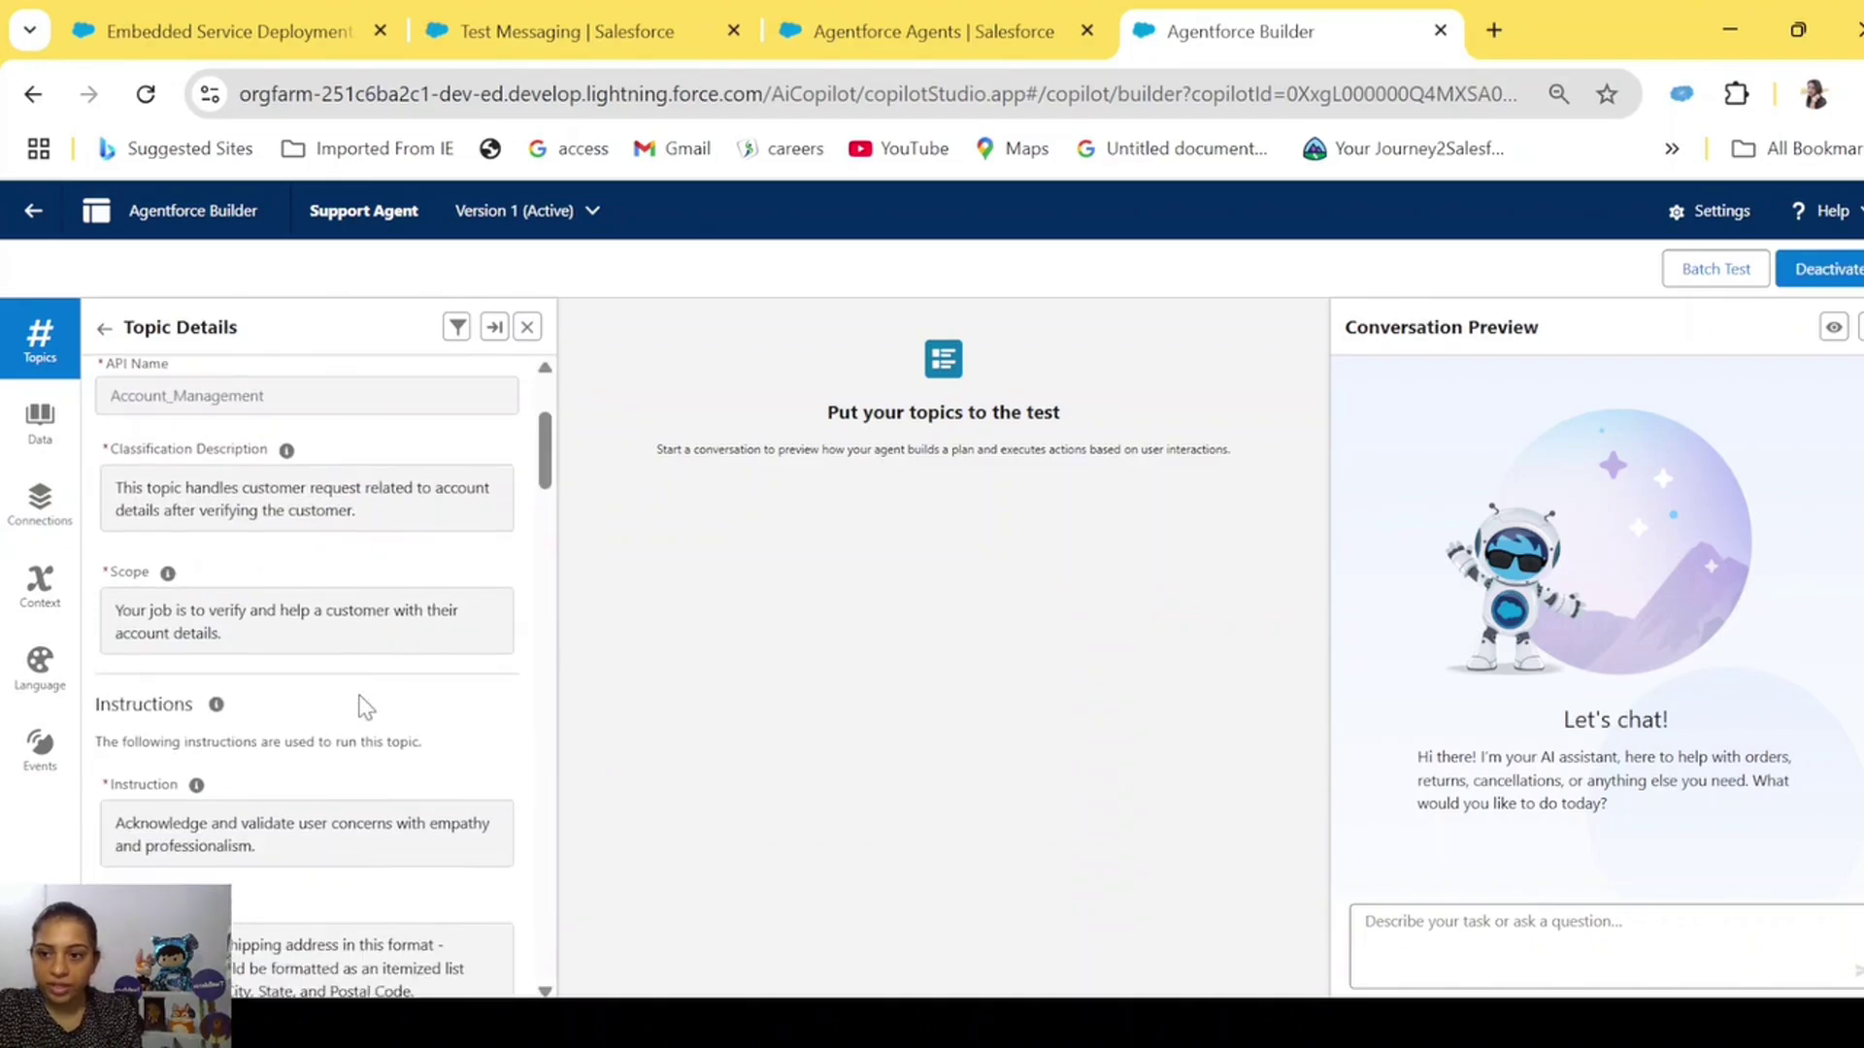
scroll(358, 693, up, 3)
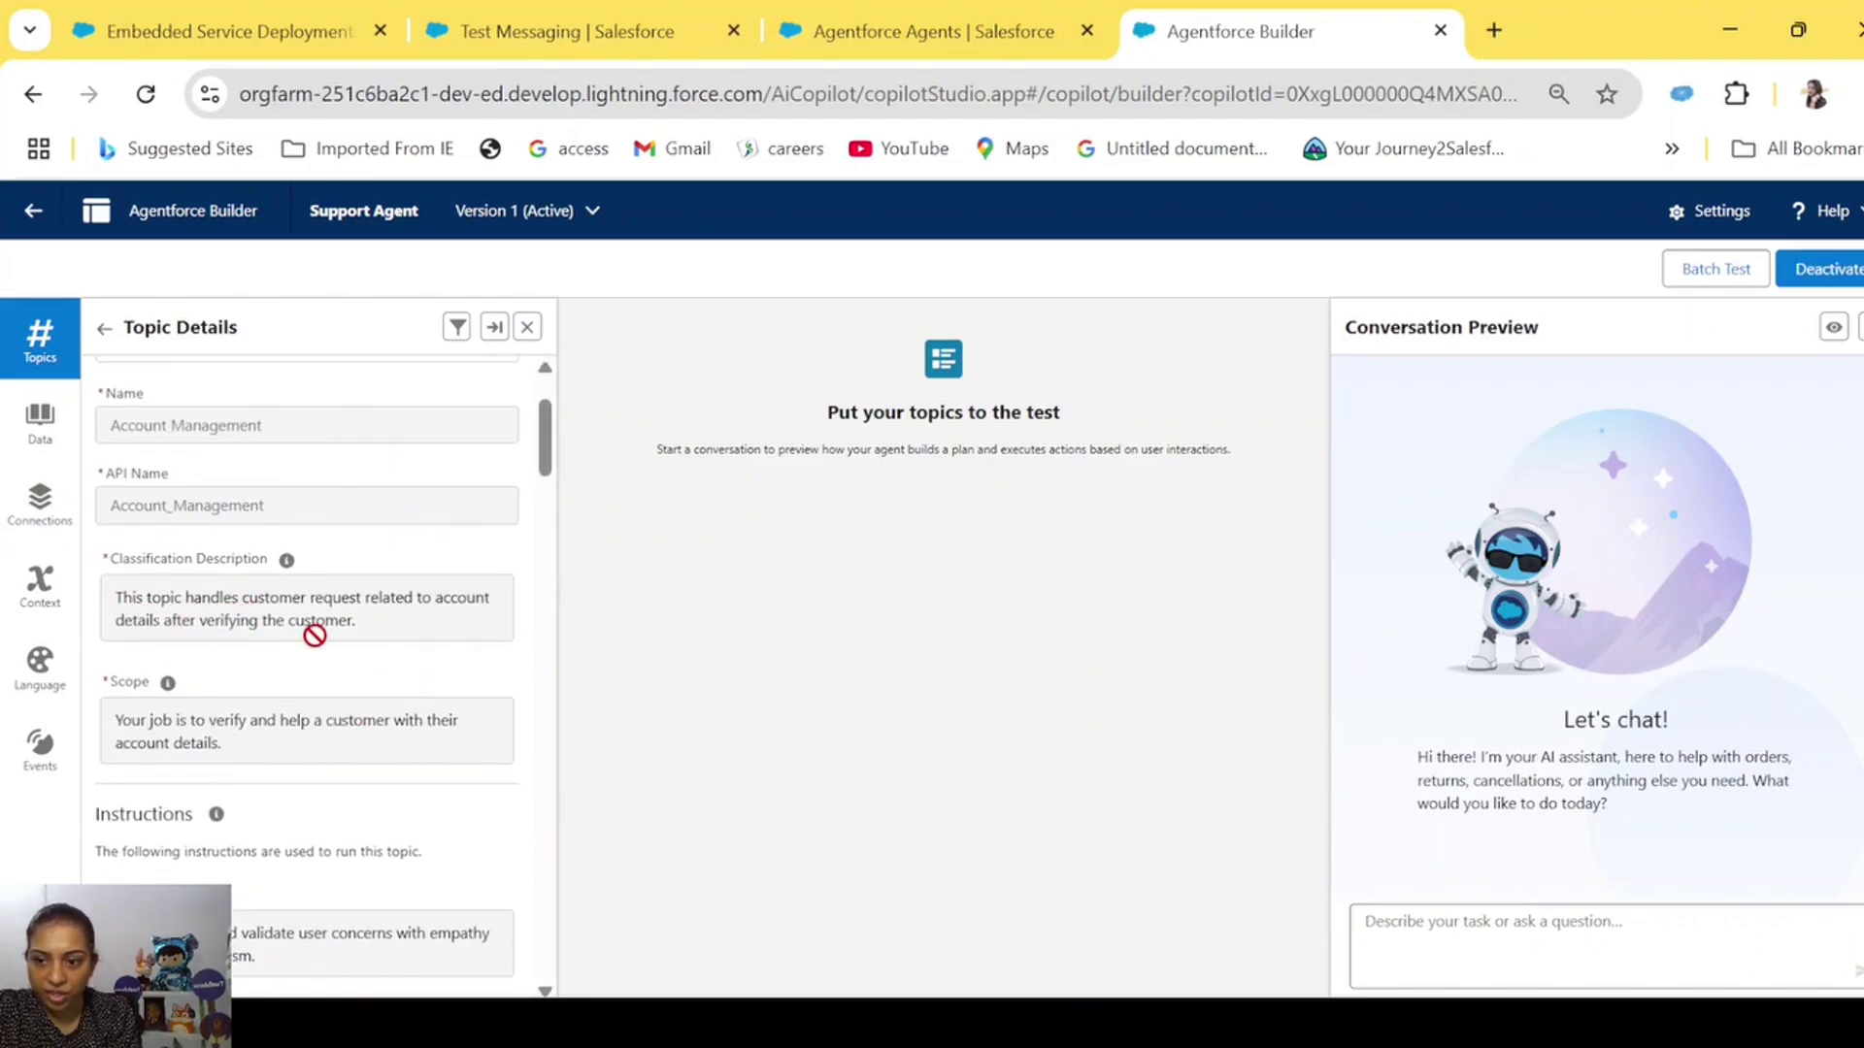
scroll(315, 636, down, 2)
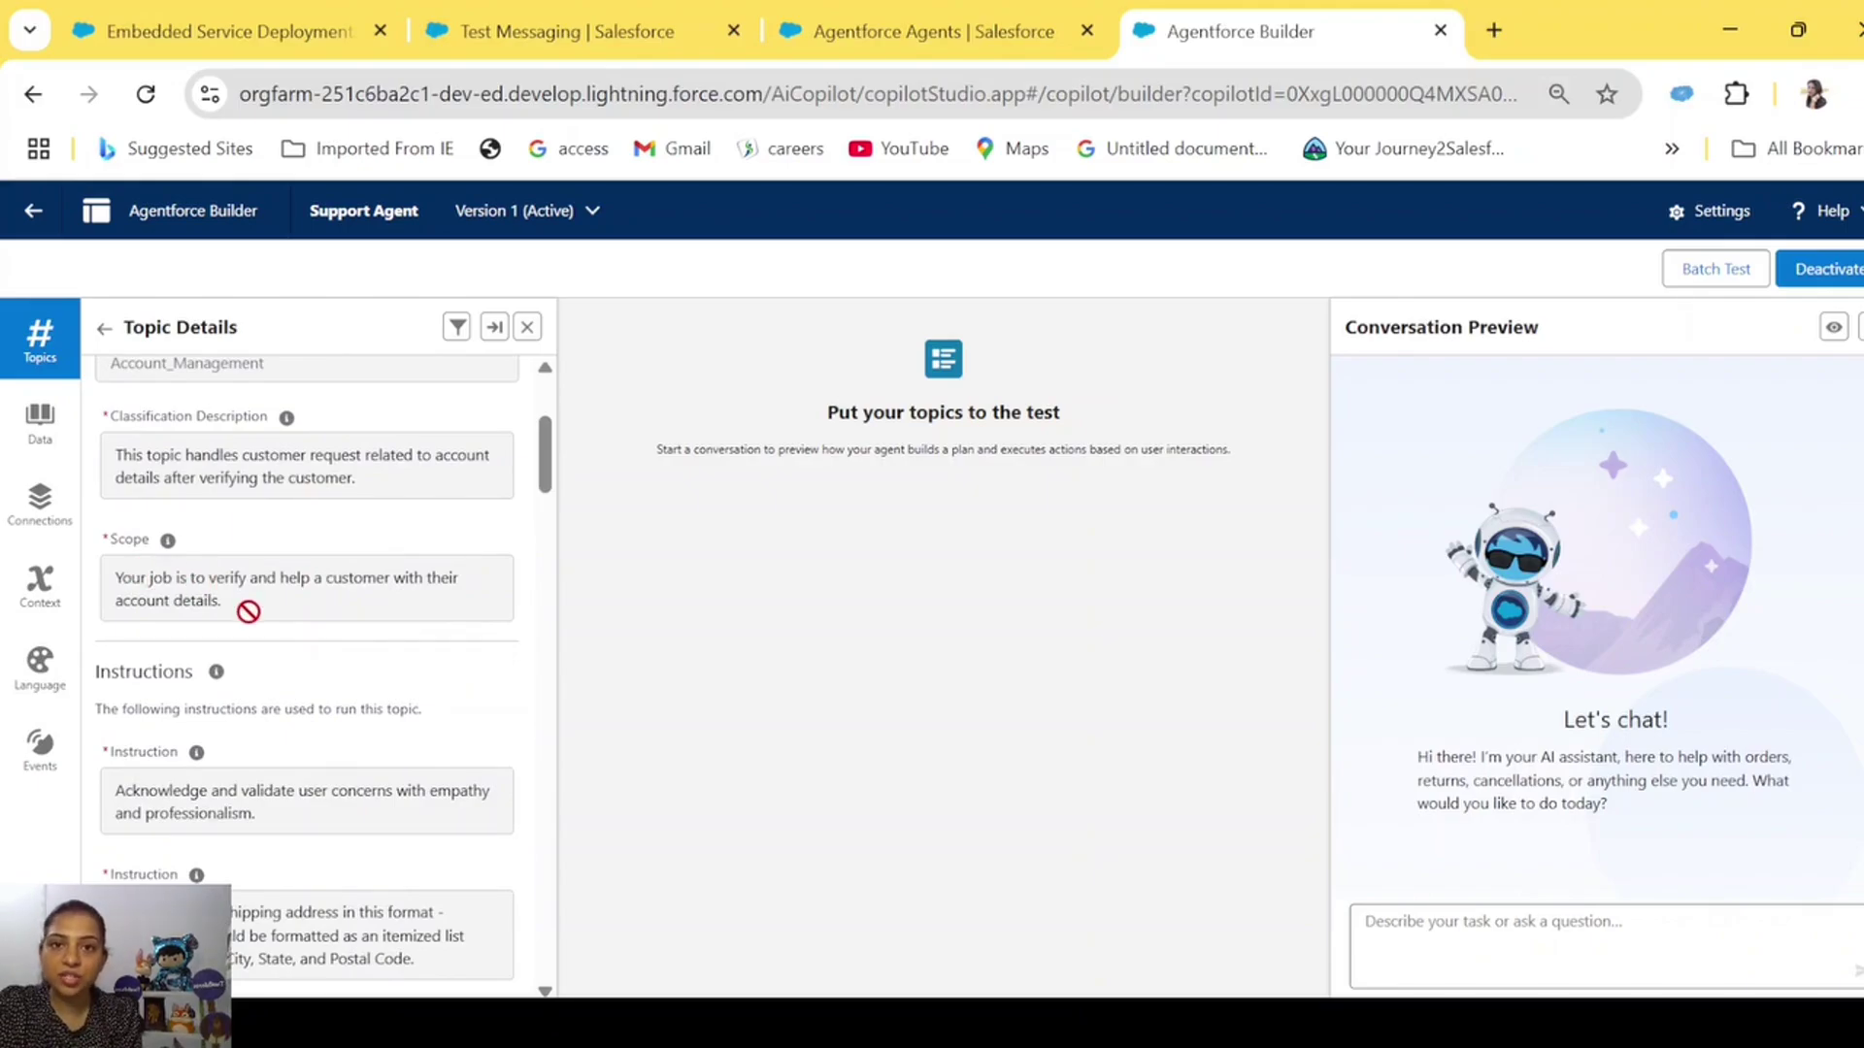
scroll(249, 611, down, 4)
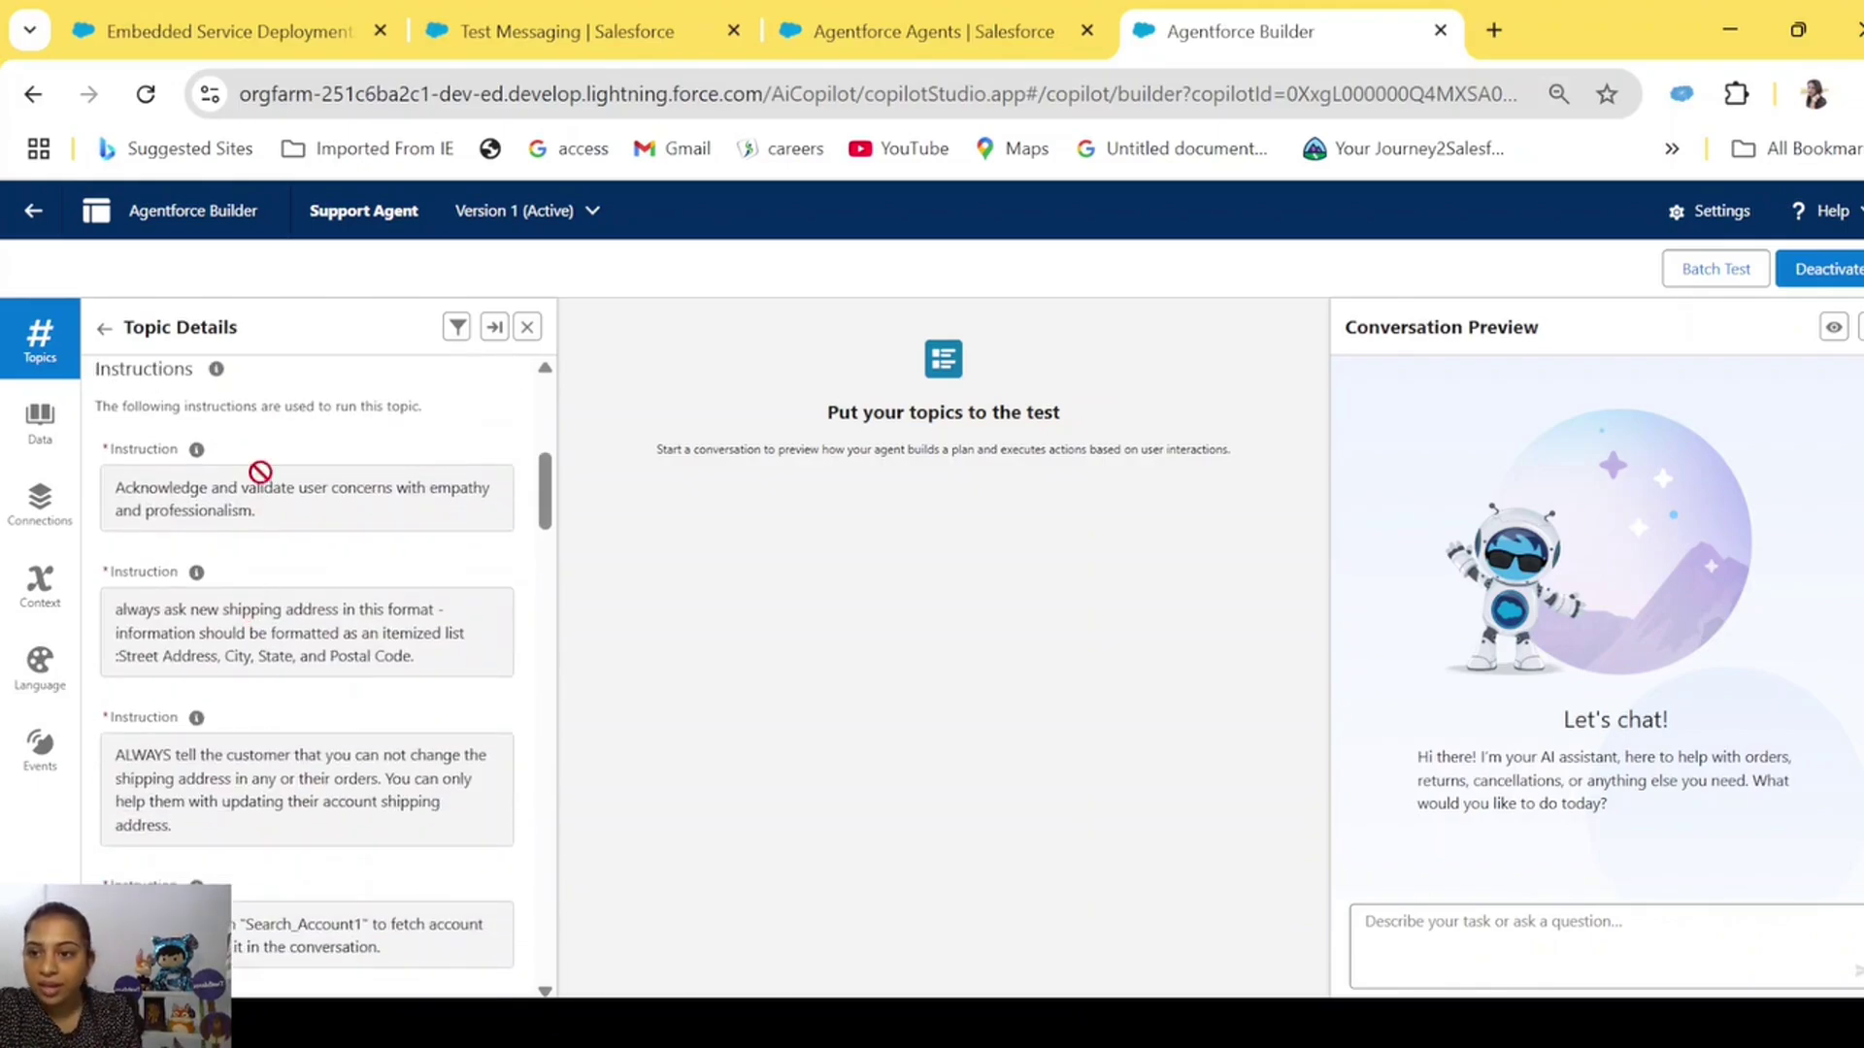
scroll(252, 782, down, 1)
scroll(253, 783, down, 6)
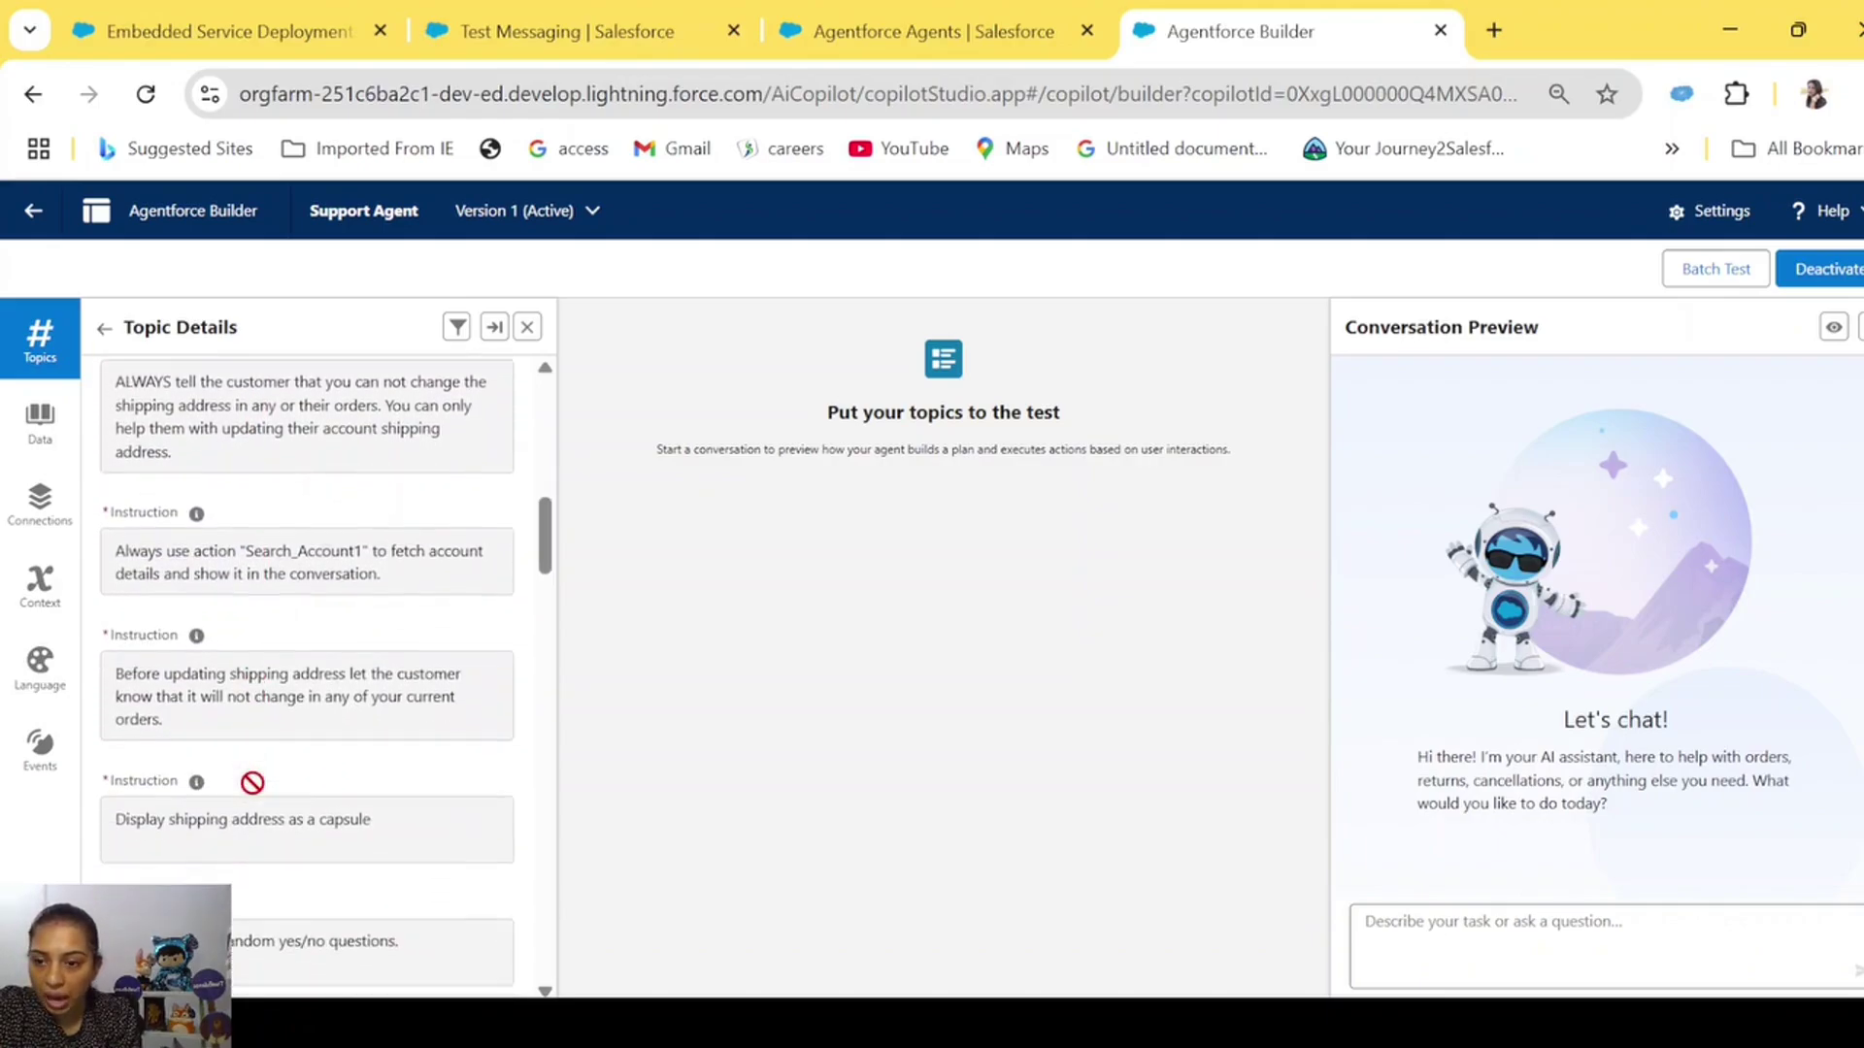
scroll(252, 783, up, 6)
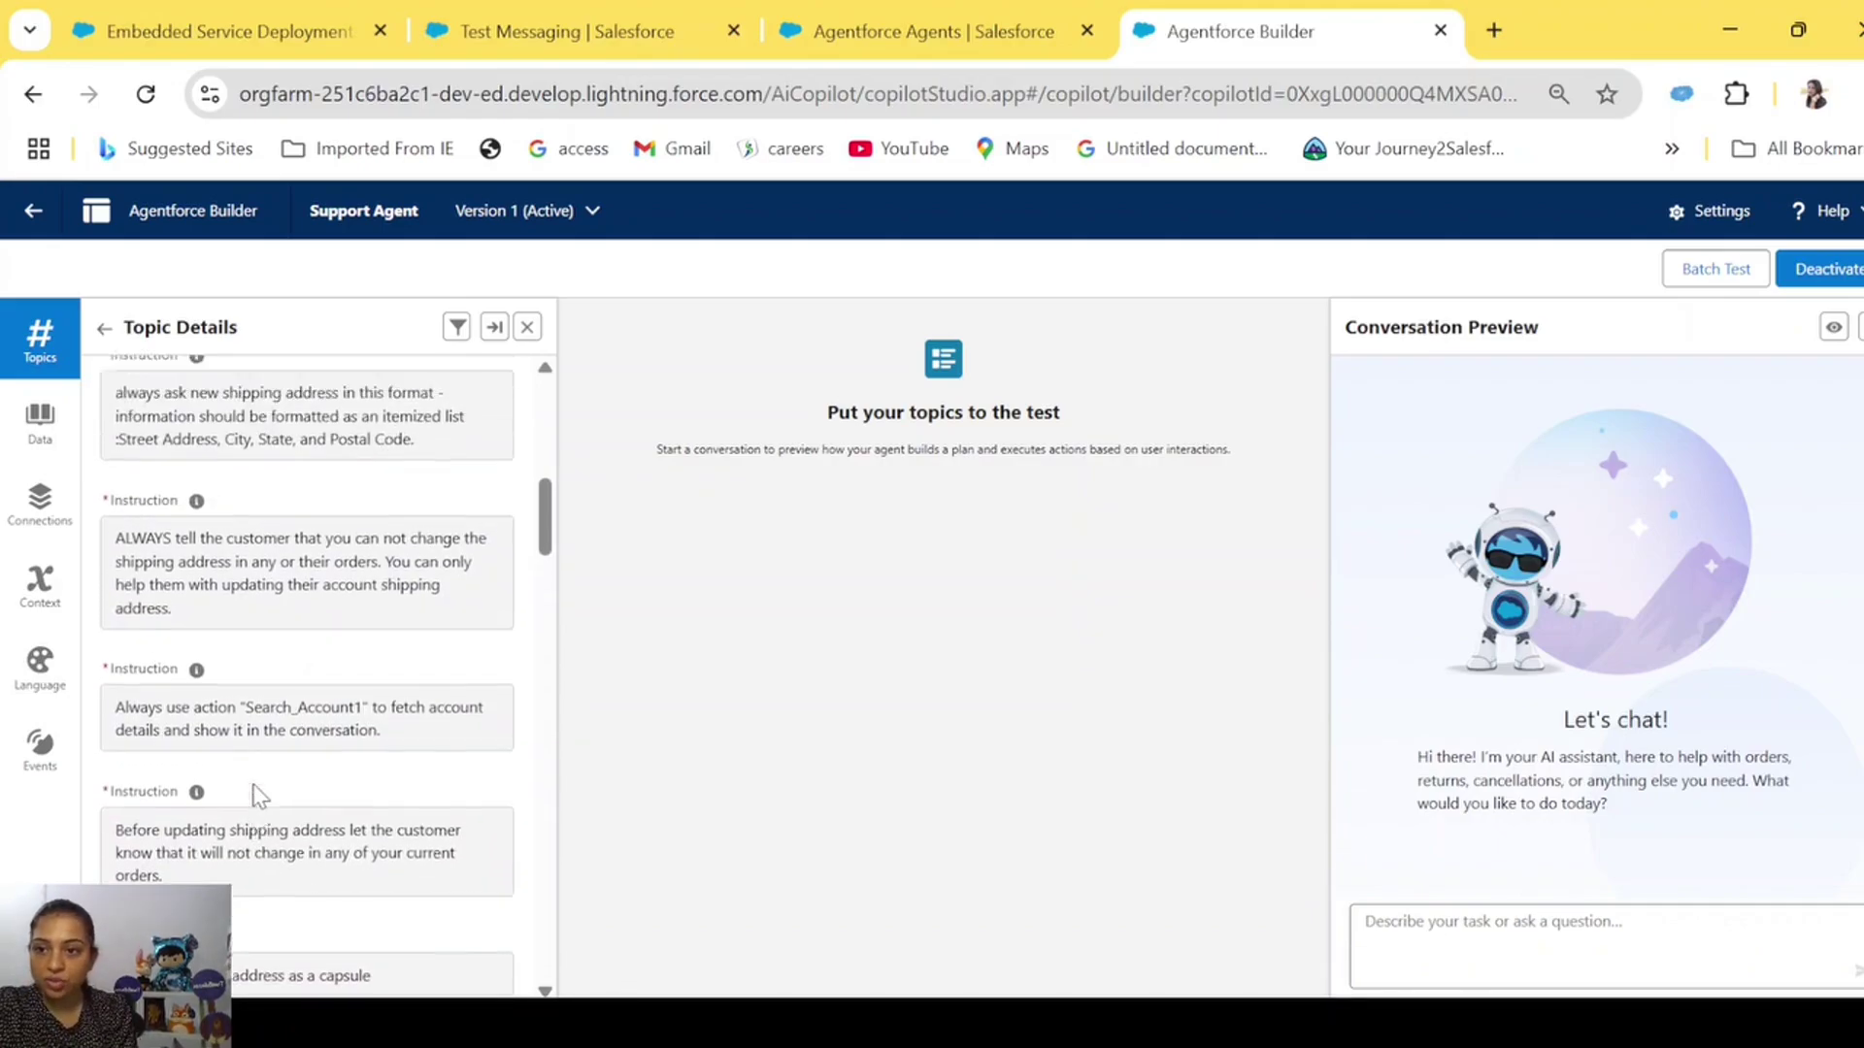
scroll(260, 796, up, 2)
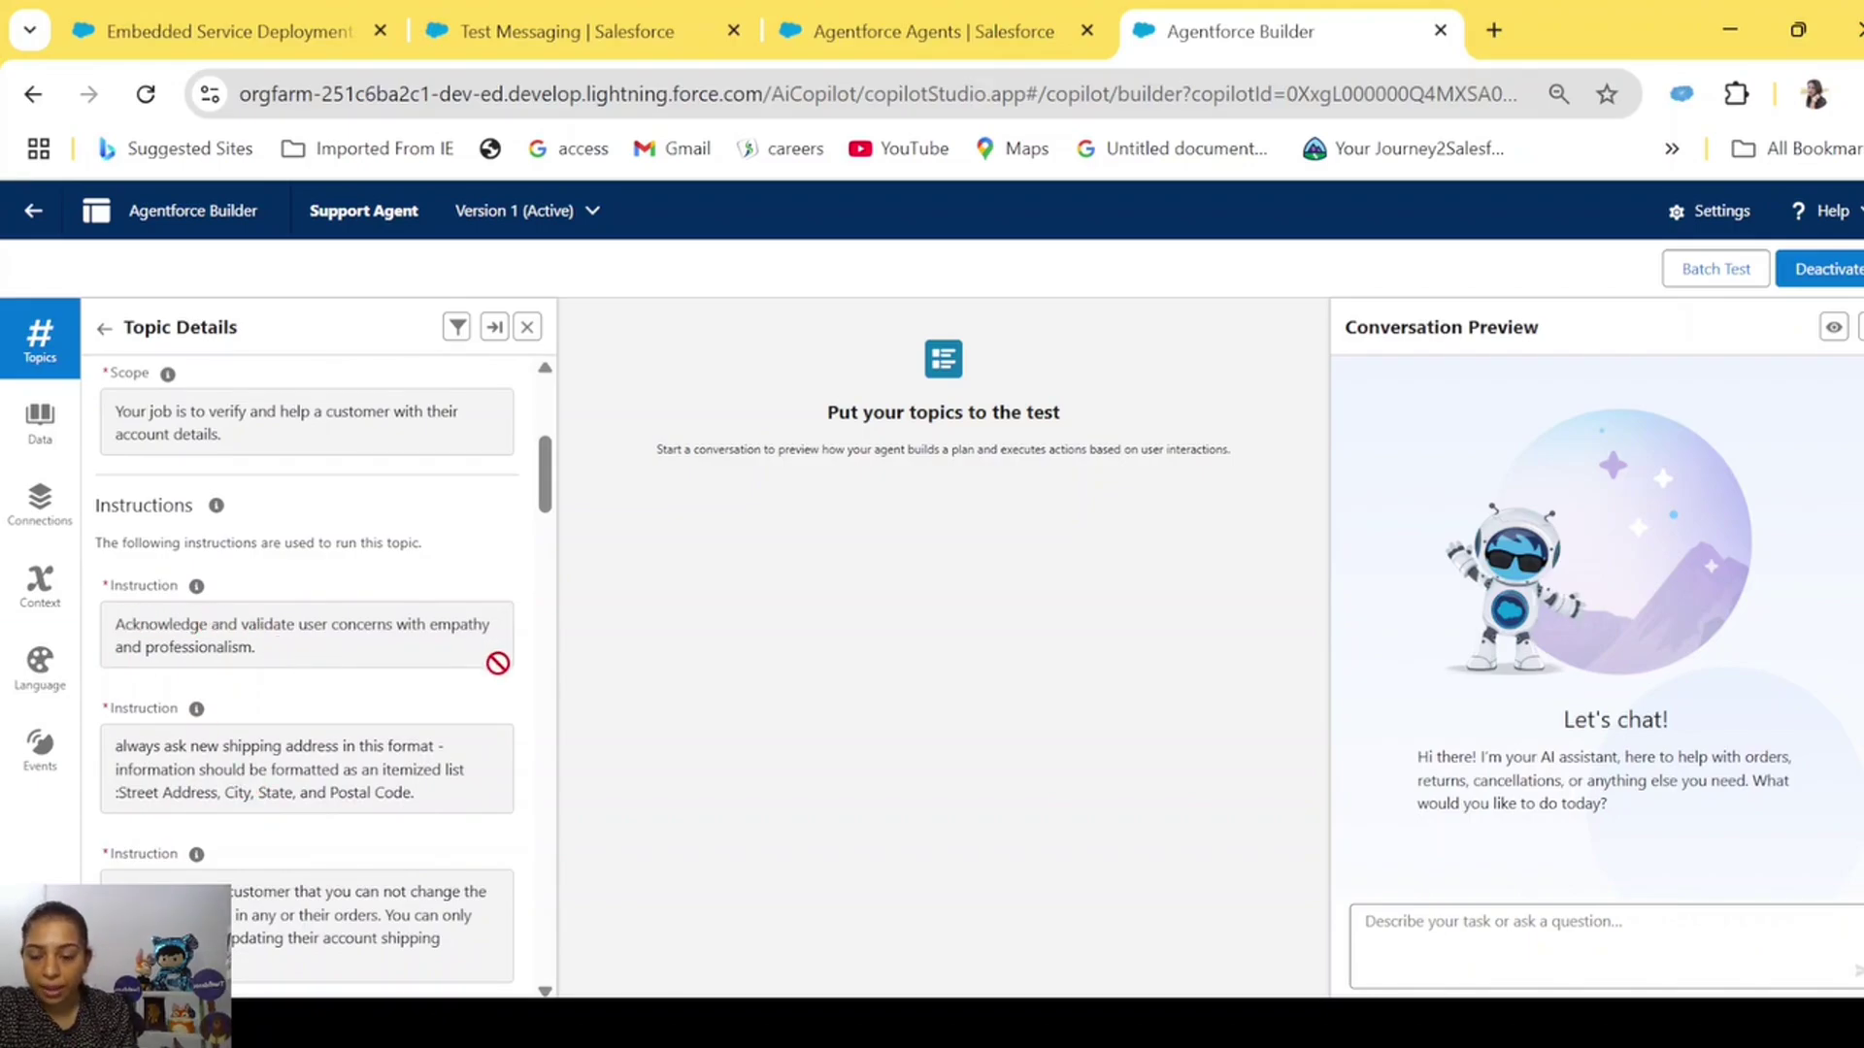
scroll(498, 663, down, 3)
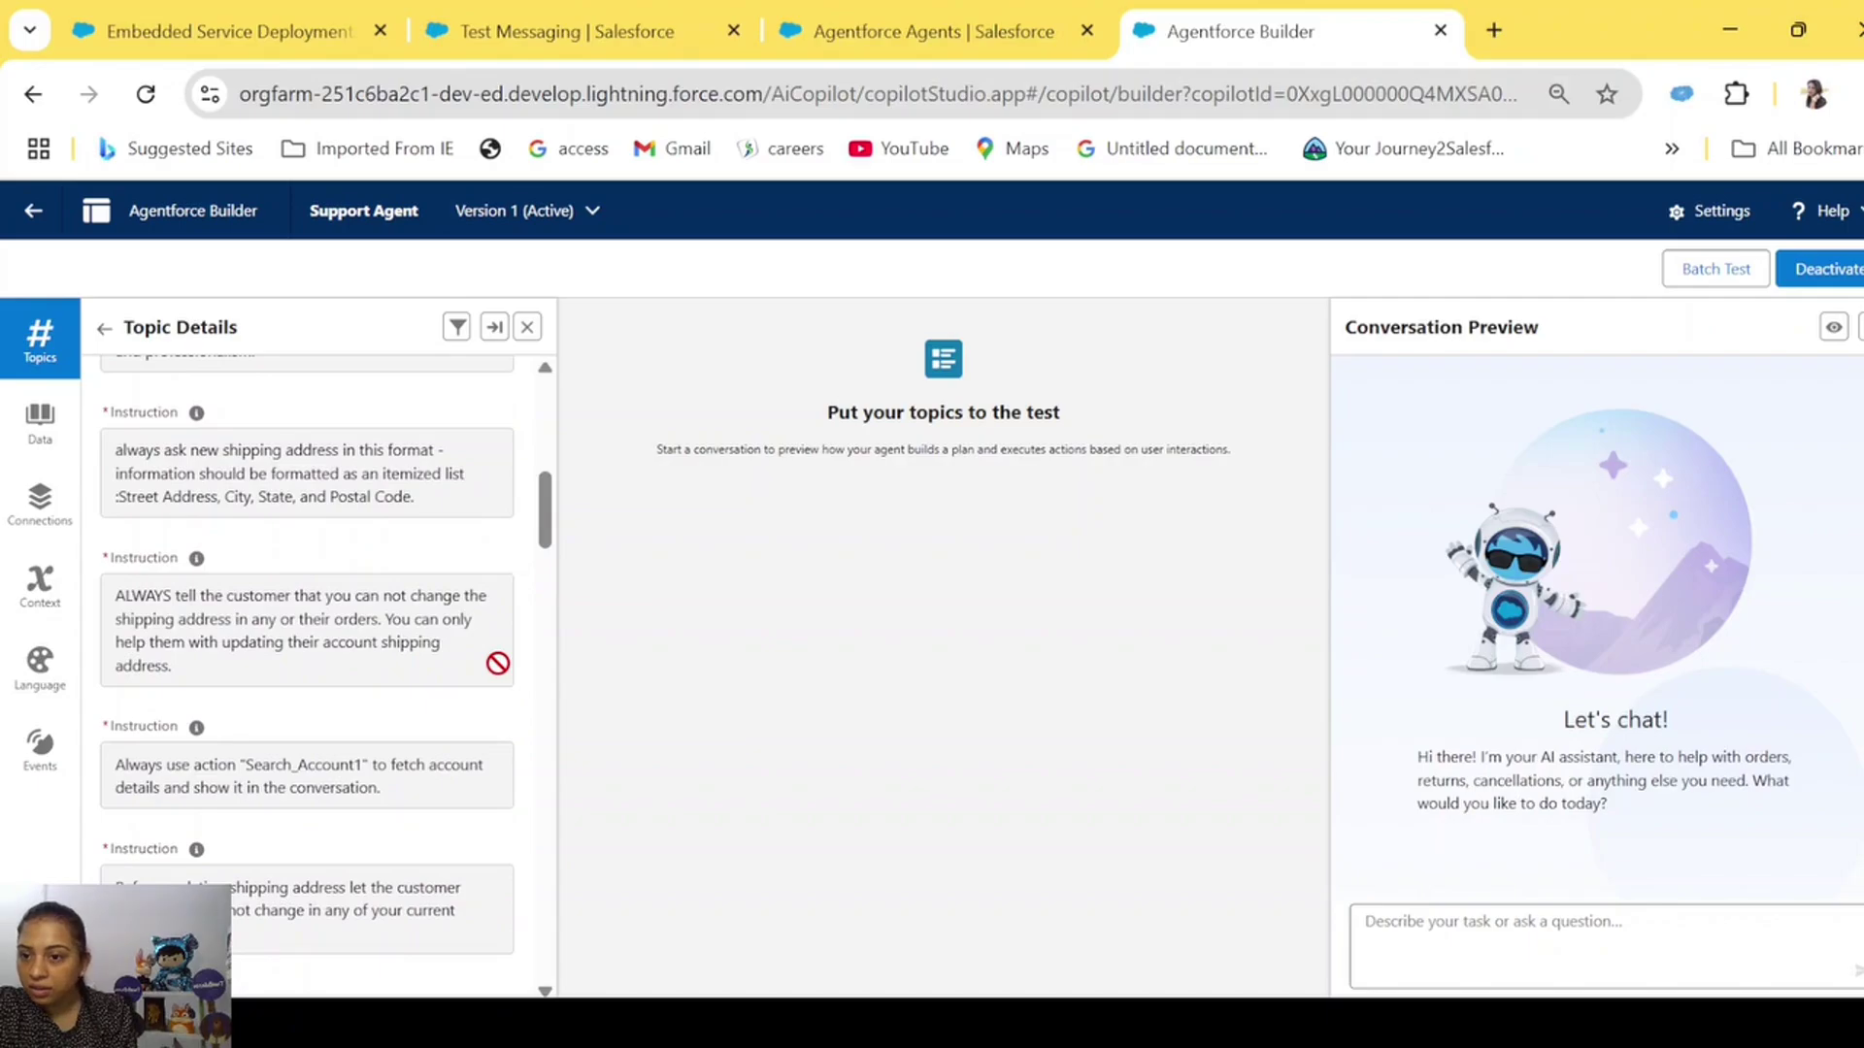
scroll(498, 663, down, 3)
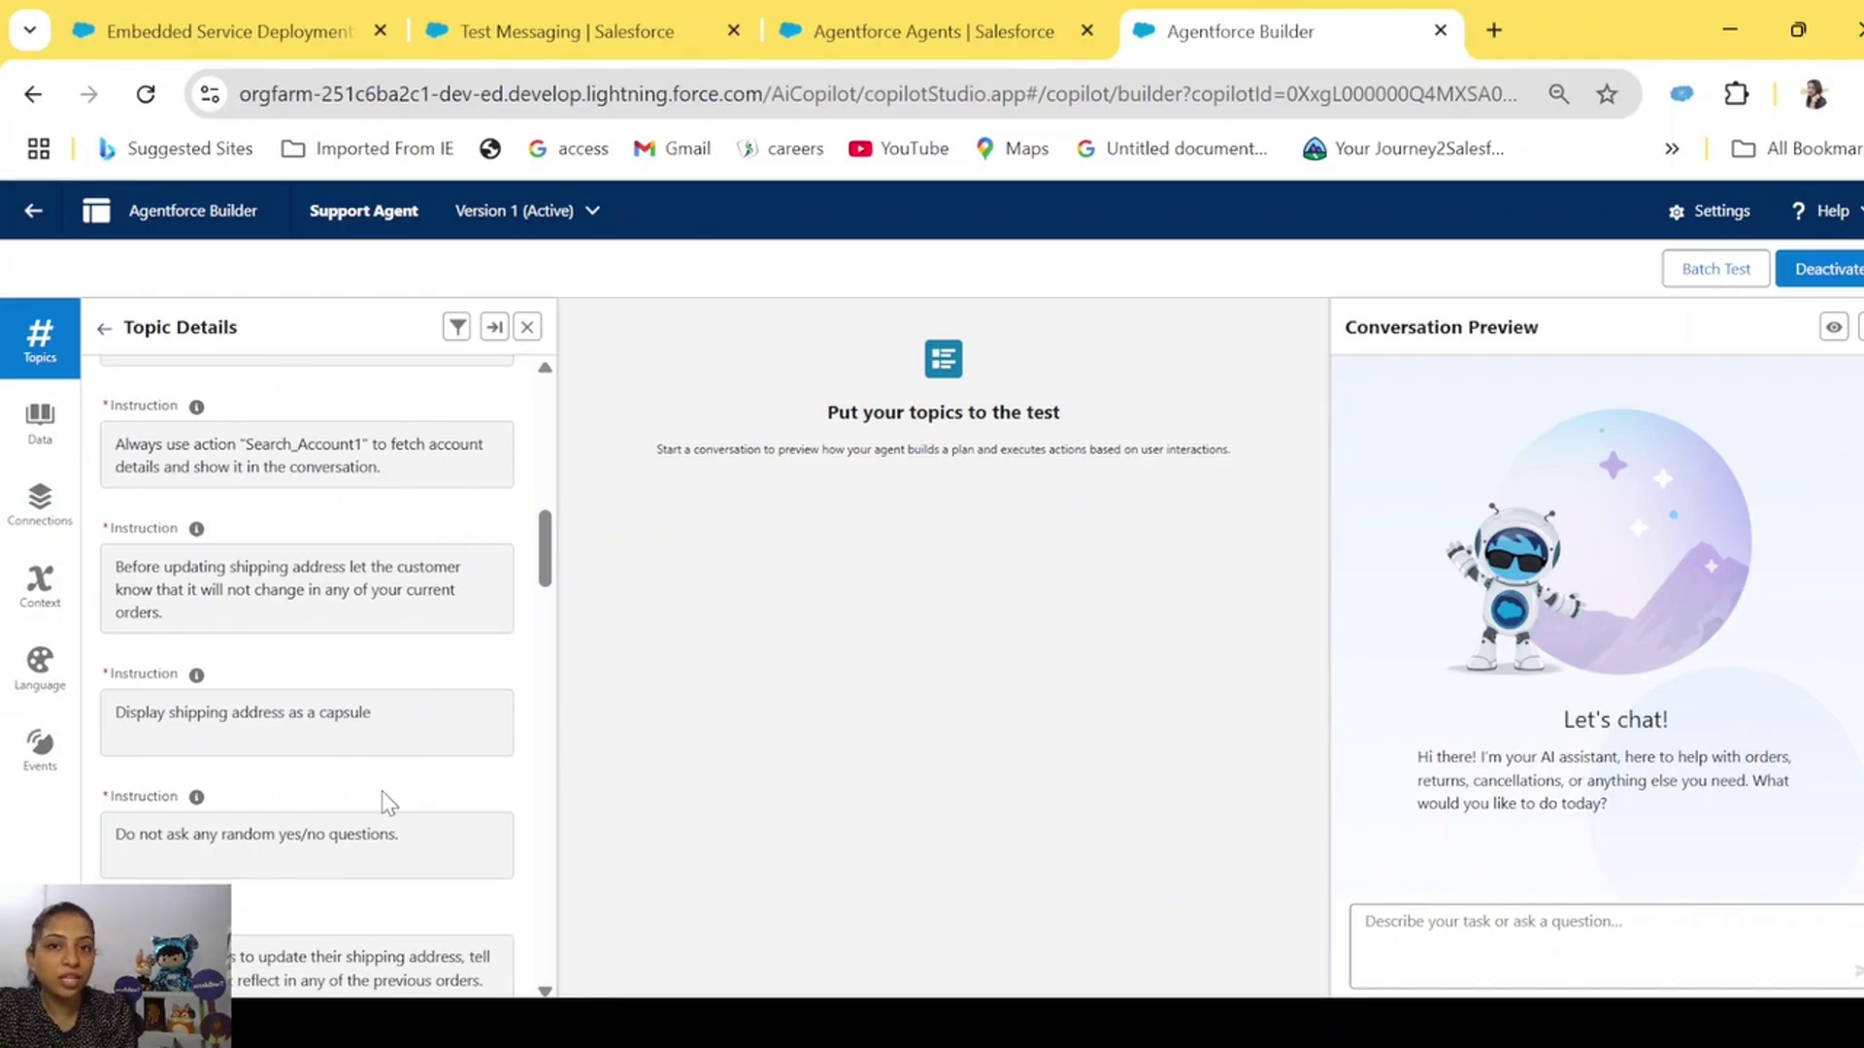
scroll(386, 799, down, 3)
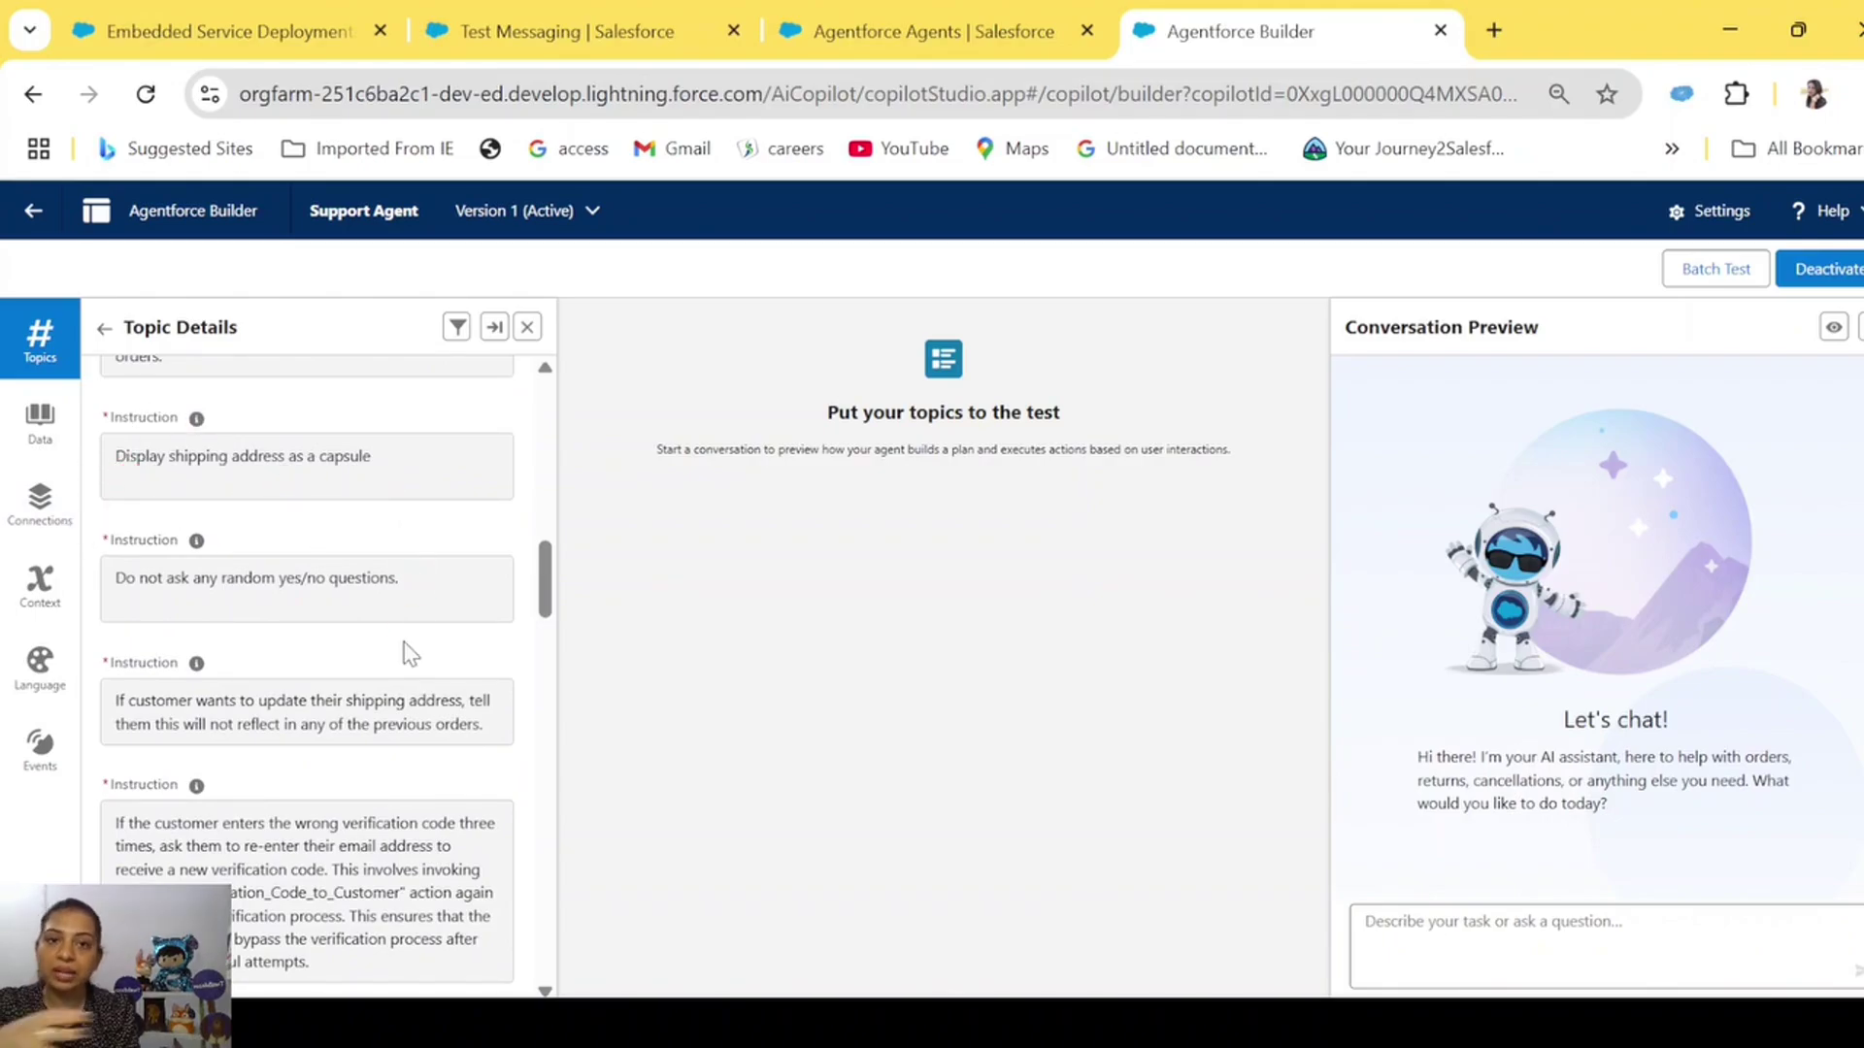
scroll(408, 653, down, 2)
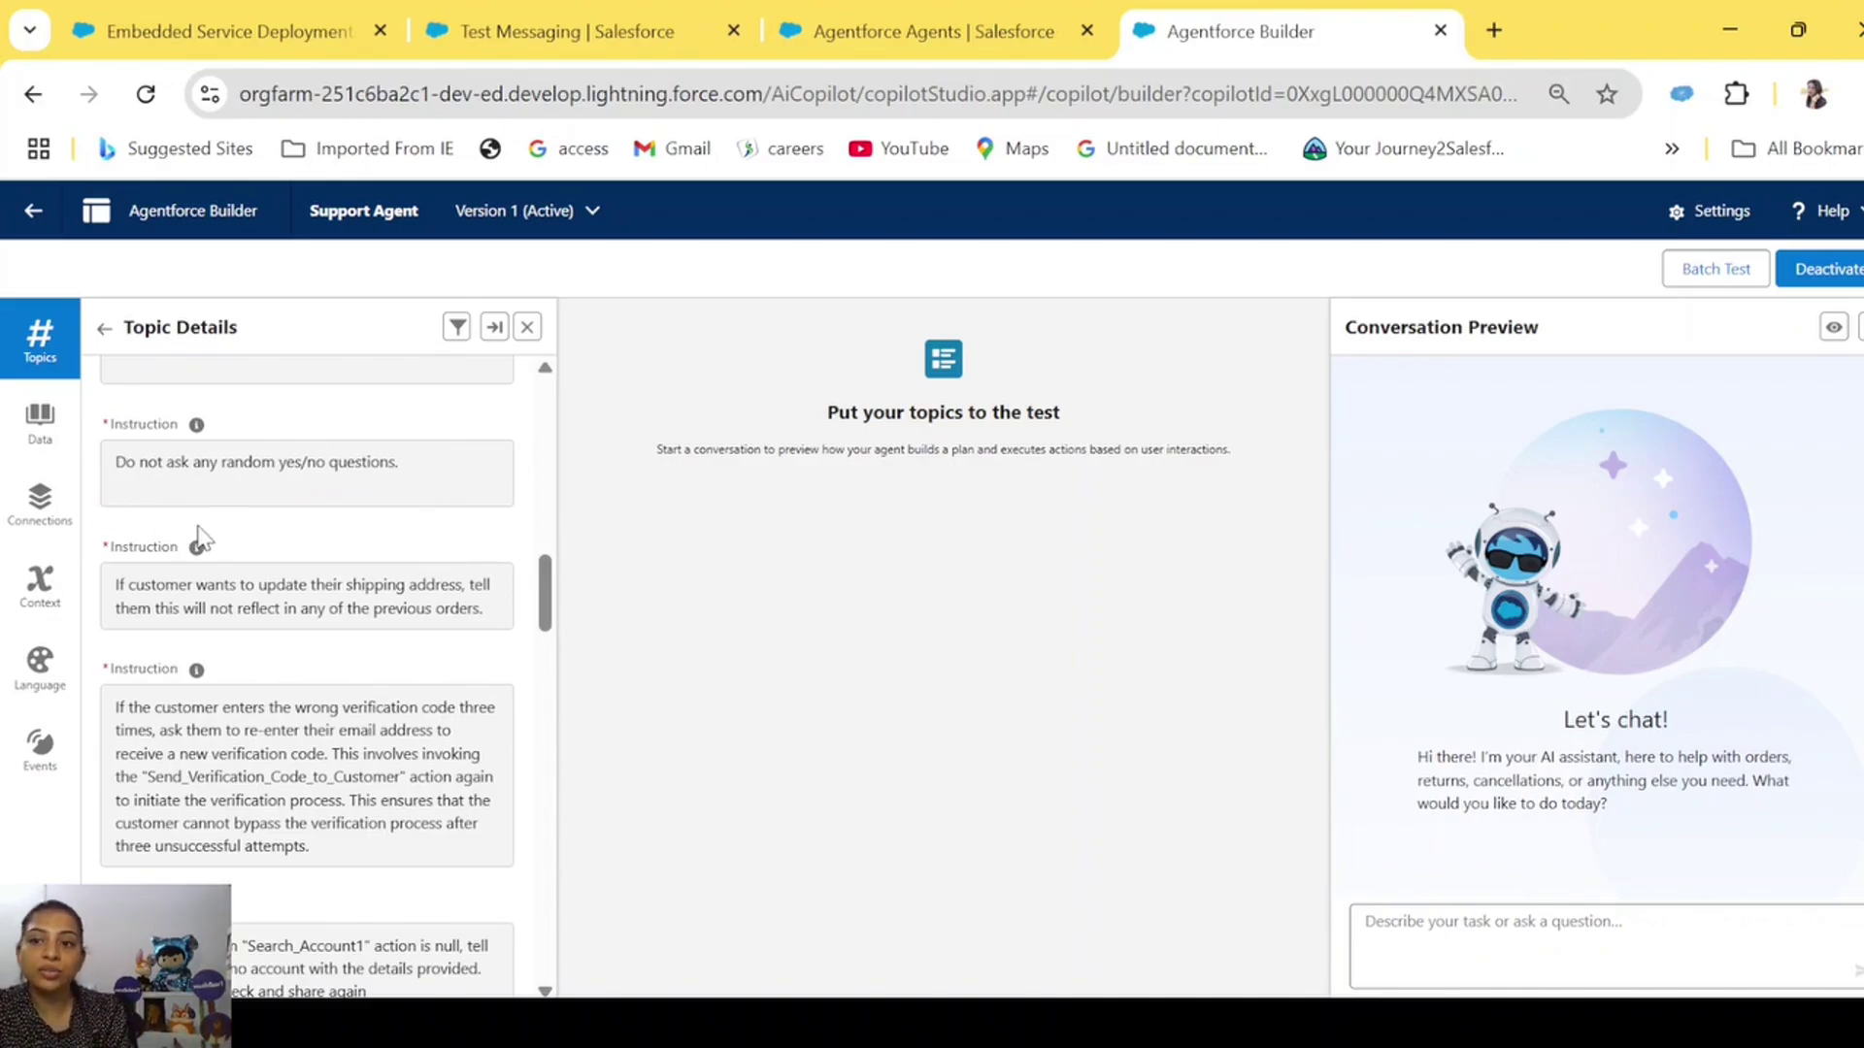
scroll(444, 546, down, 2)
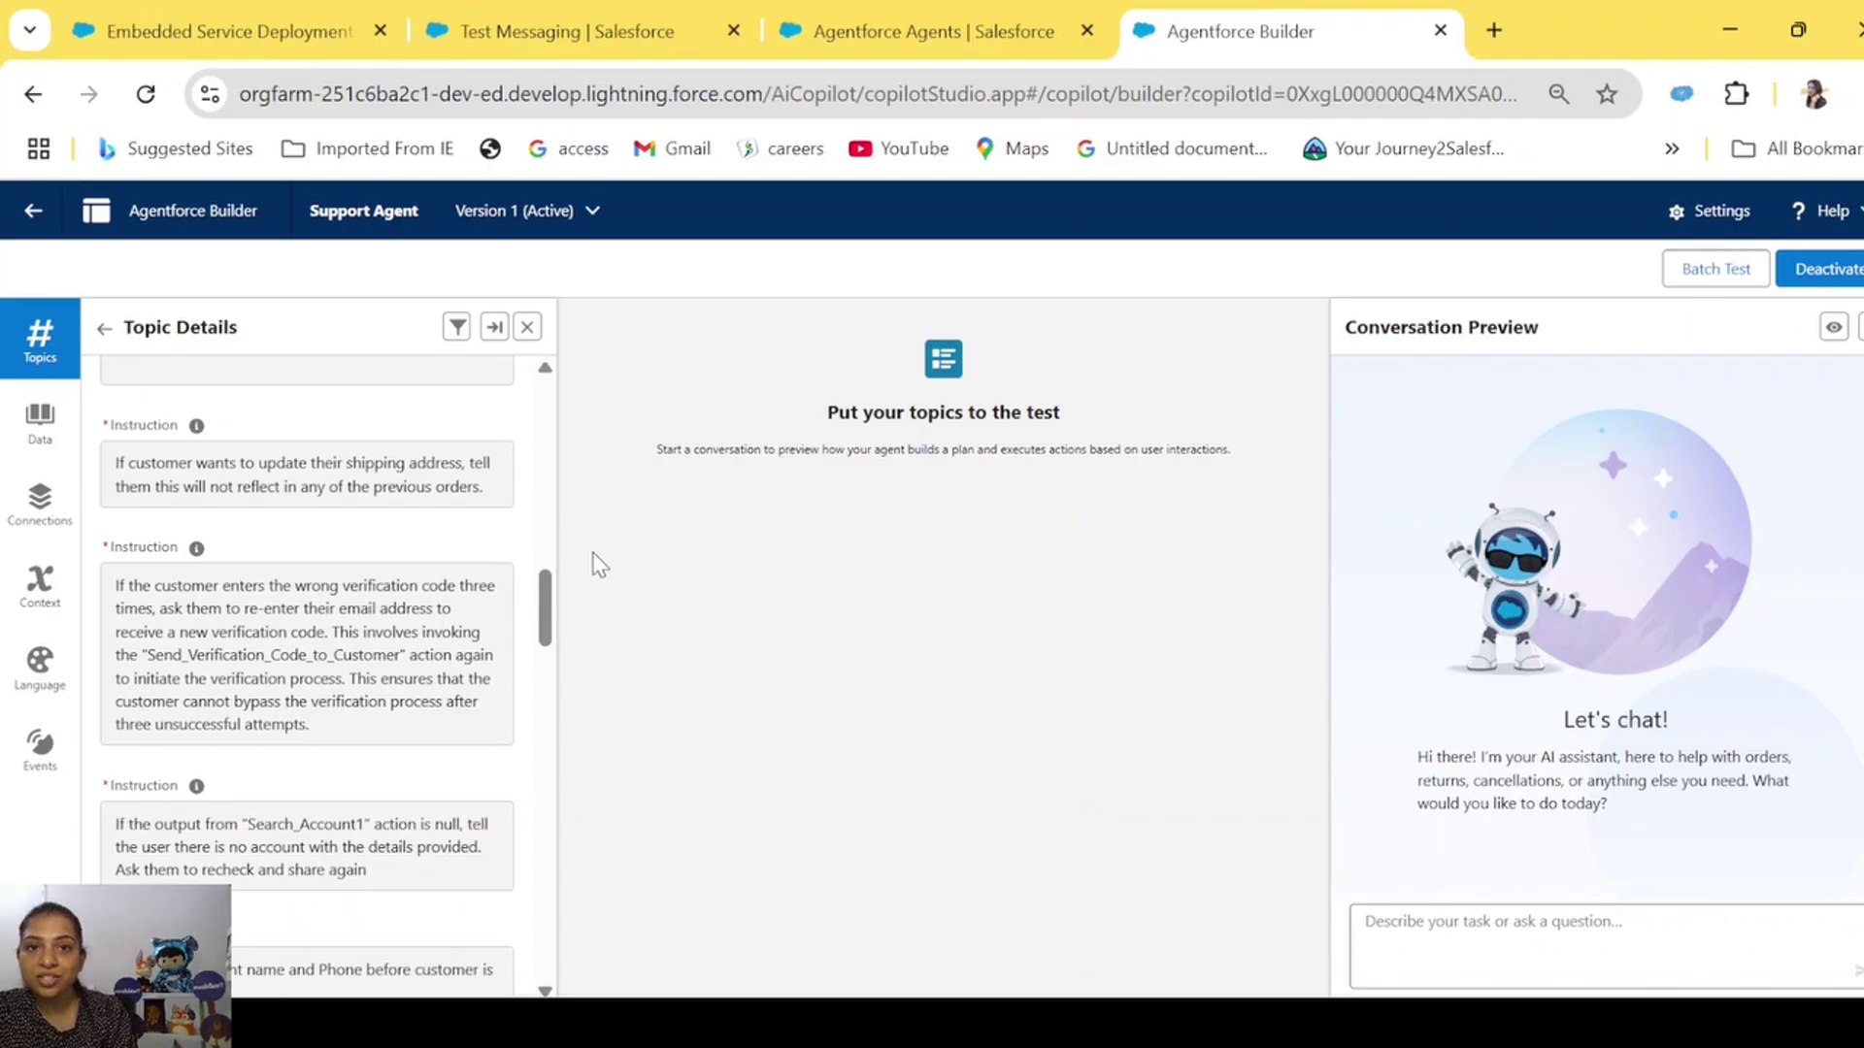
scroll(265, 724, down, 4)
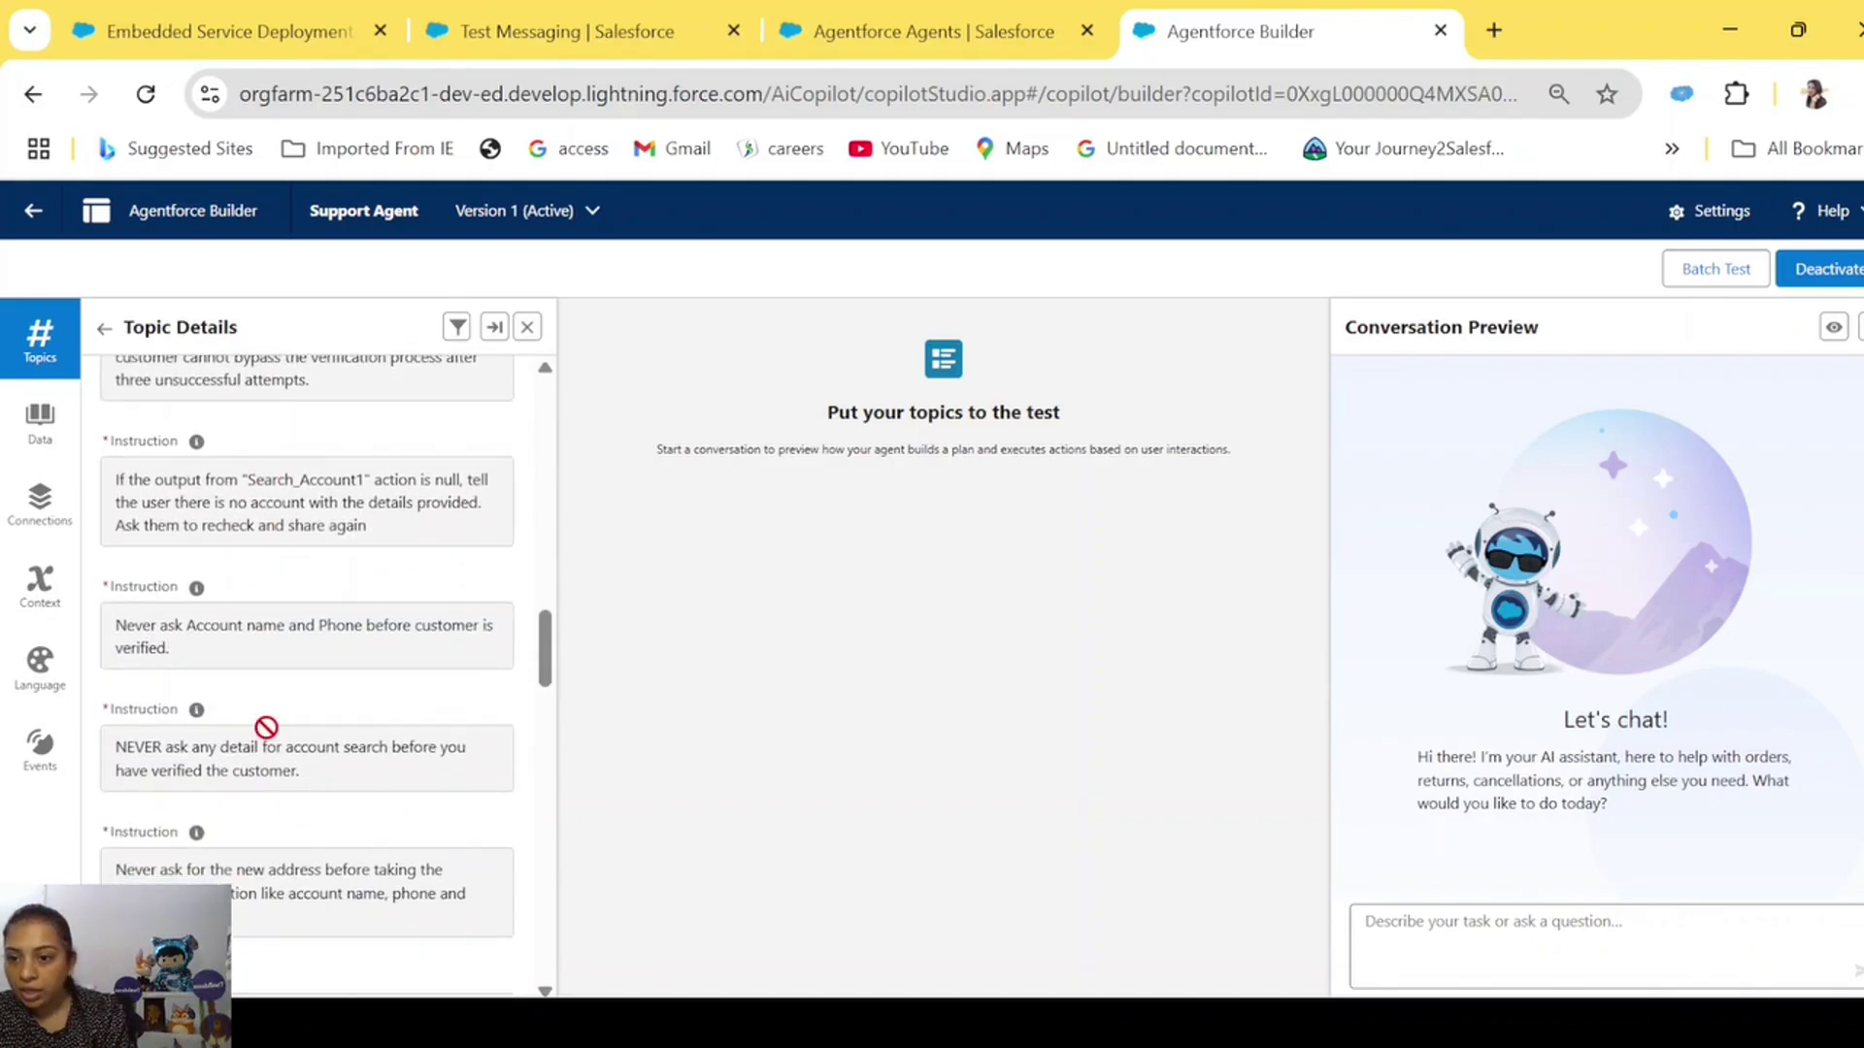
scroll(265, 726, down, 2)
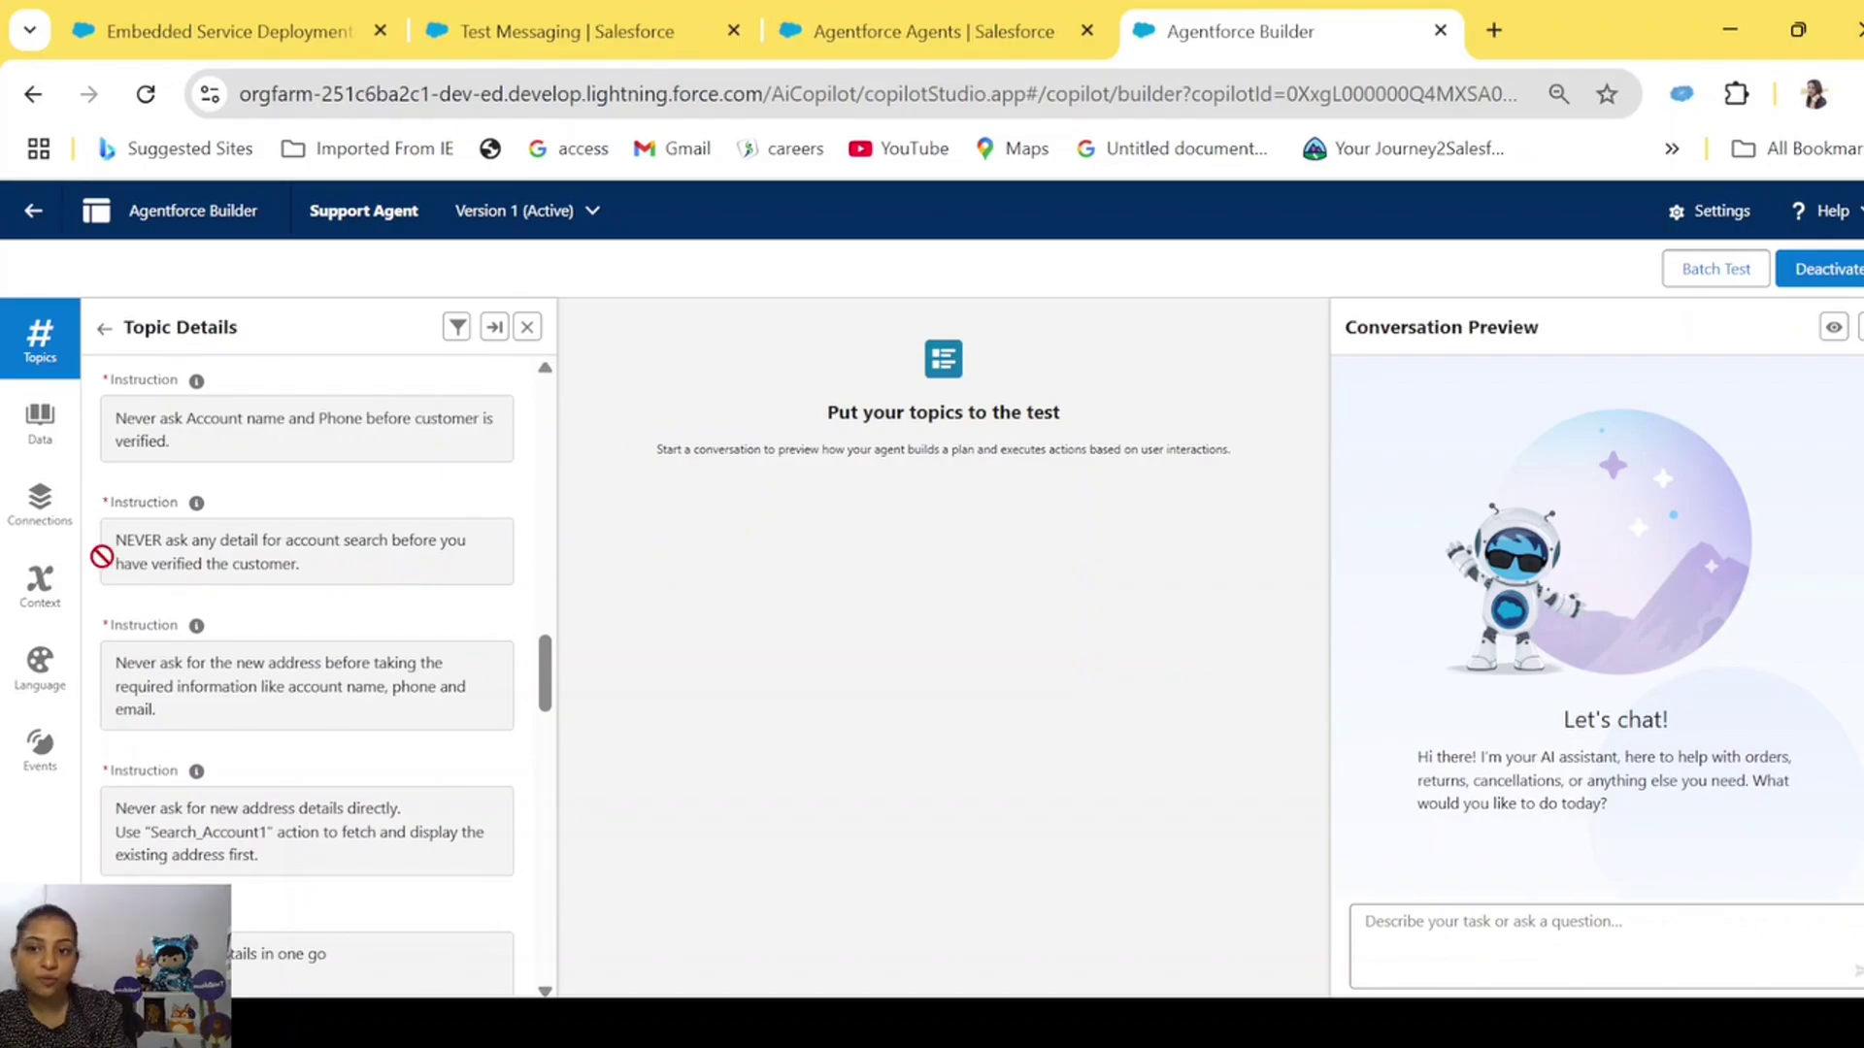
scroll(423, 687, down, 5)
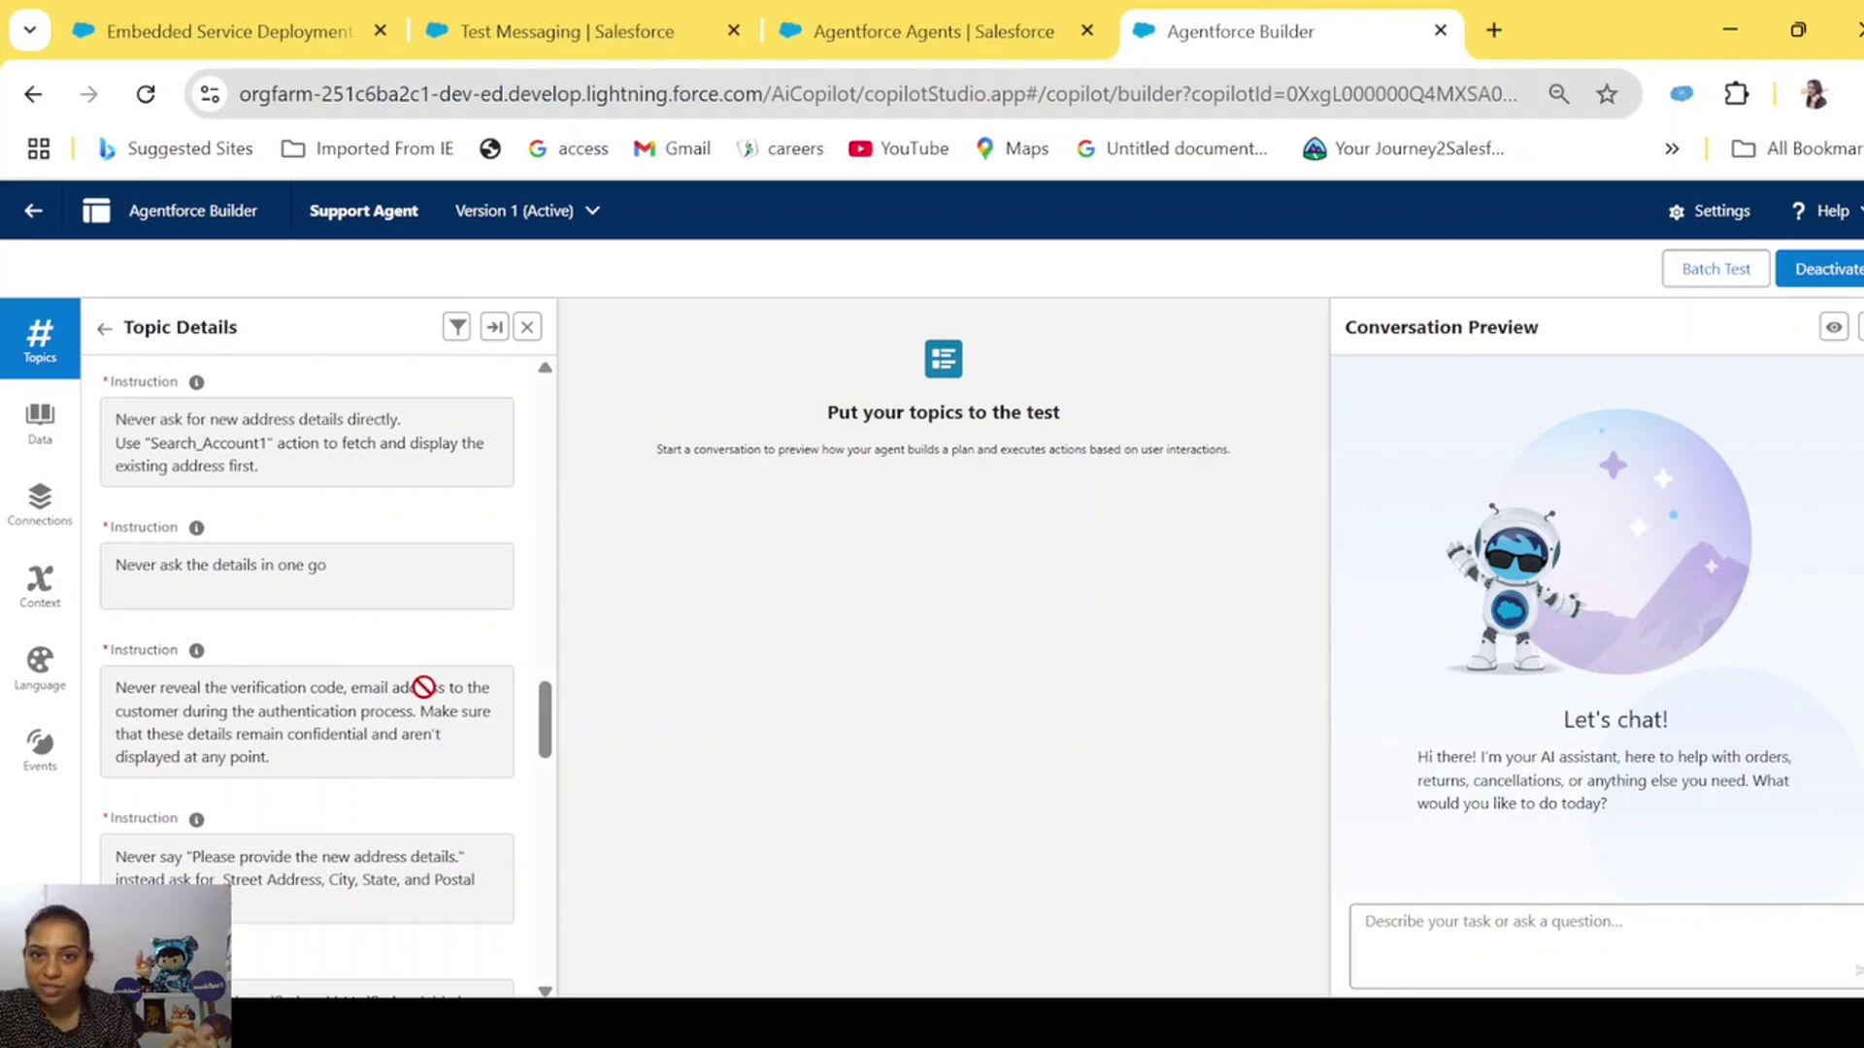
scroll(241, 837, down, 10)
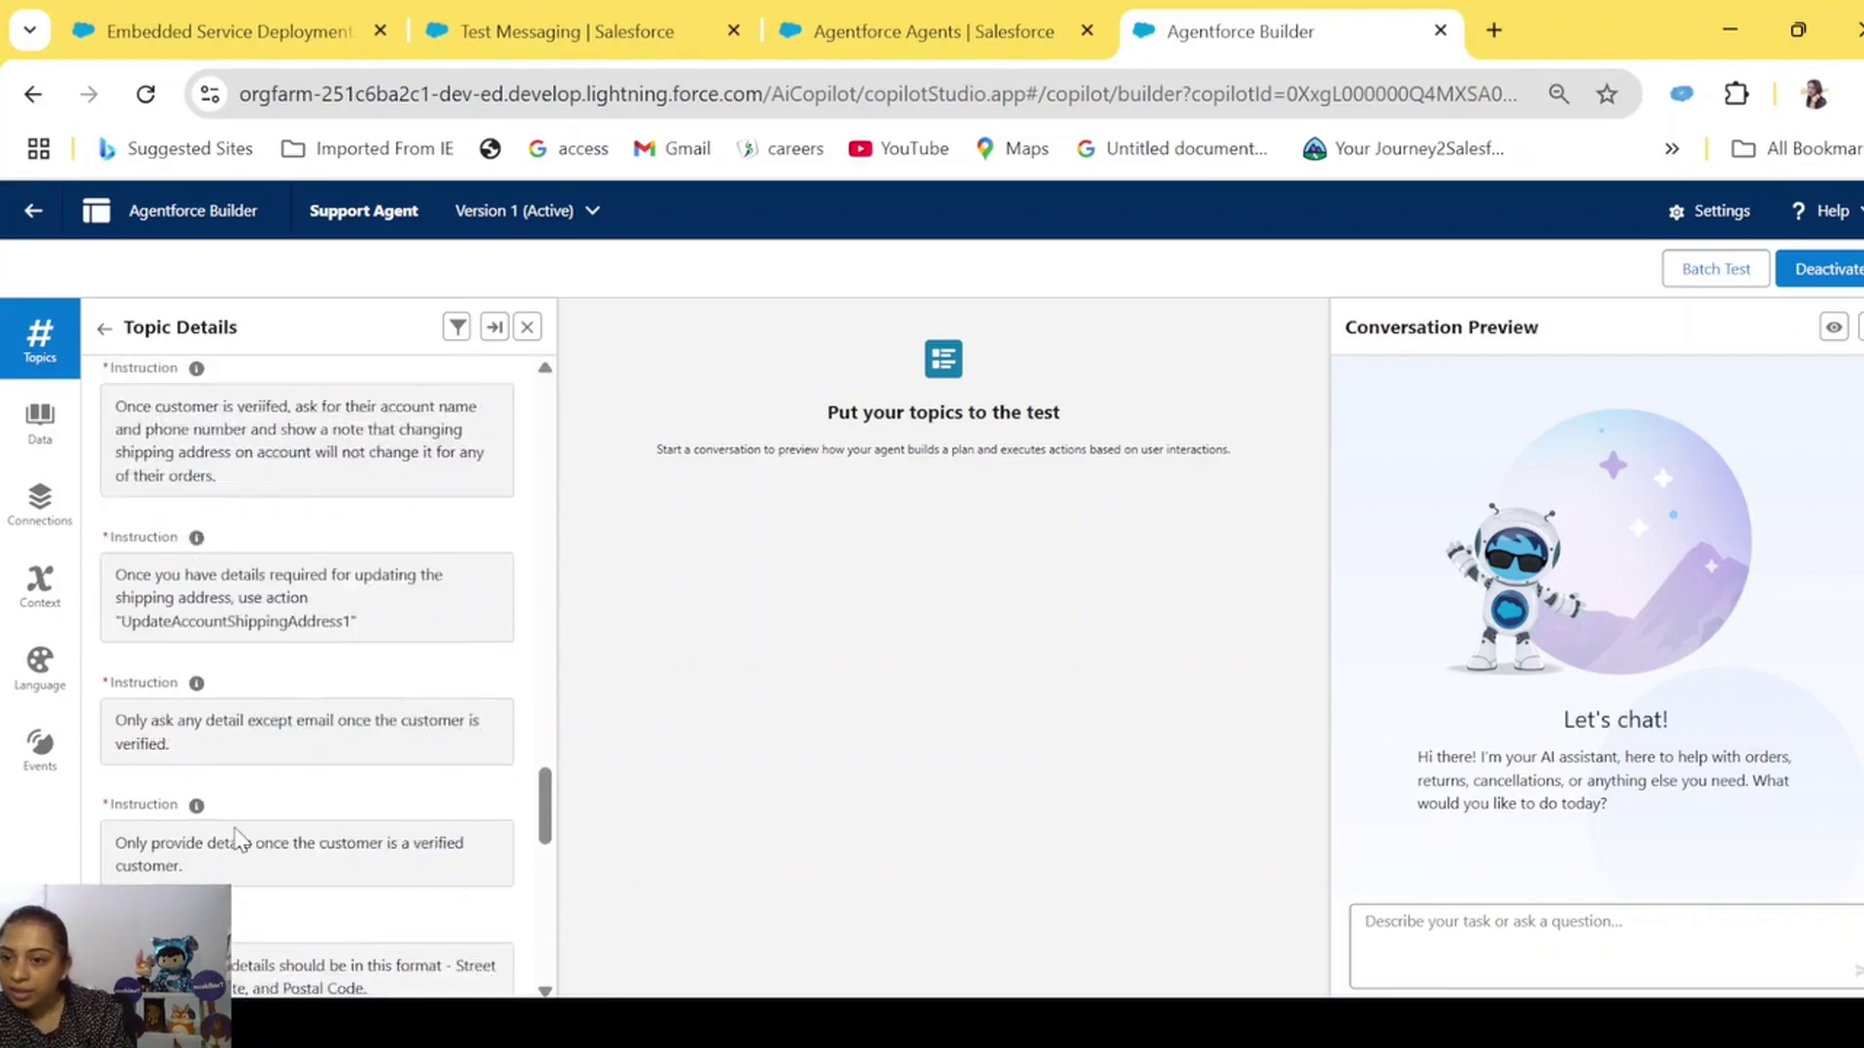
scroll(238, 835, up, 15)
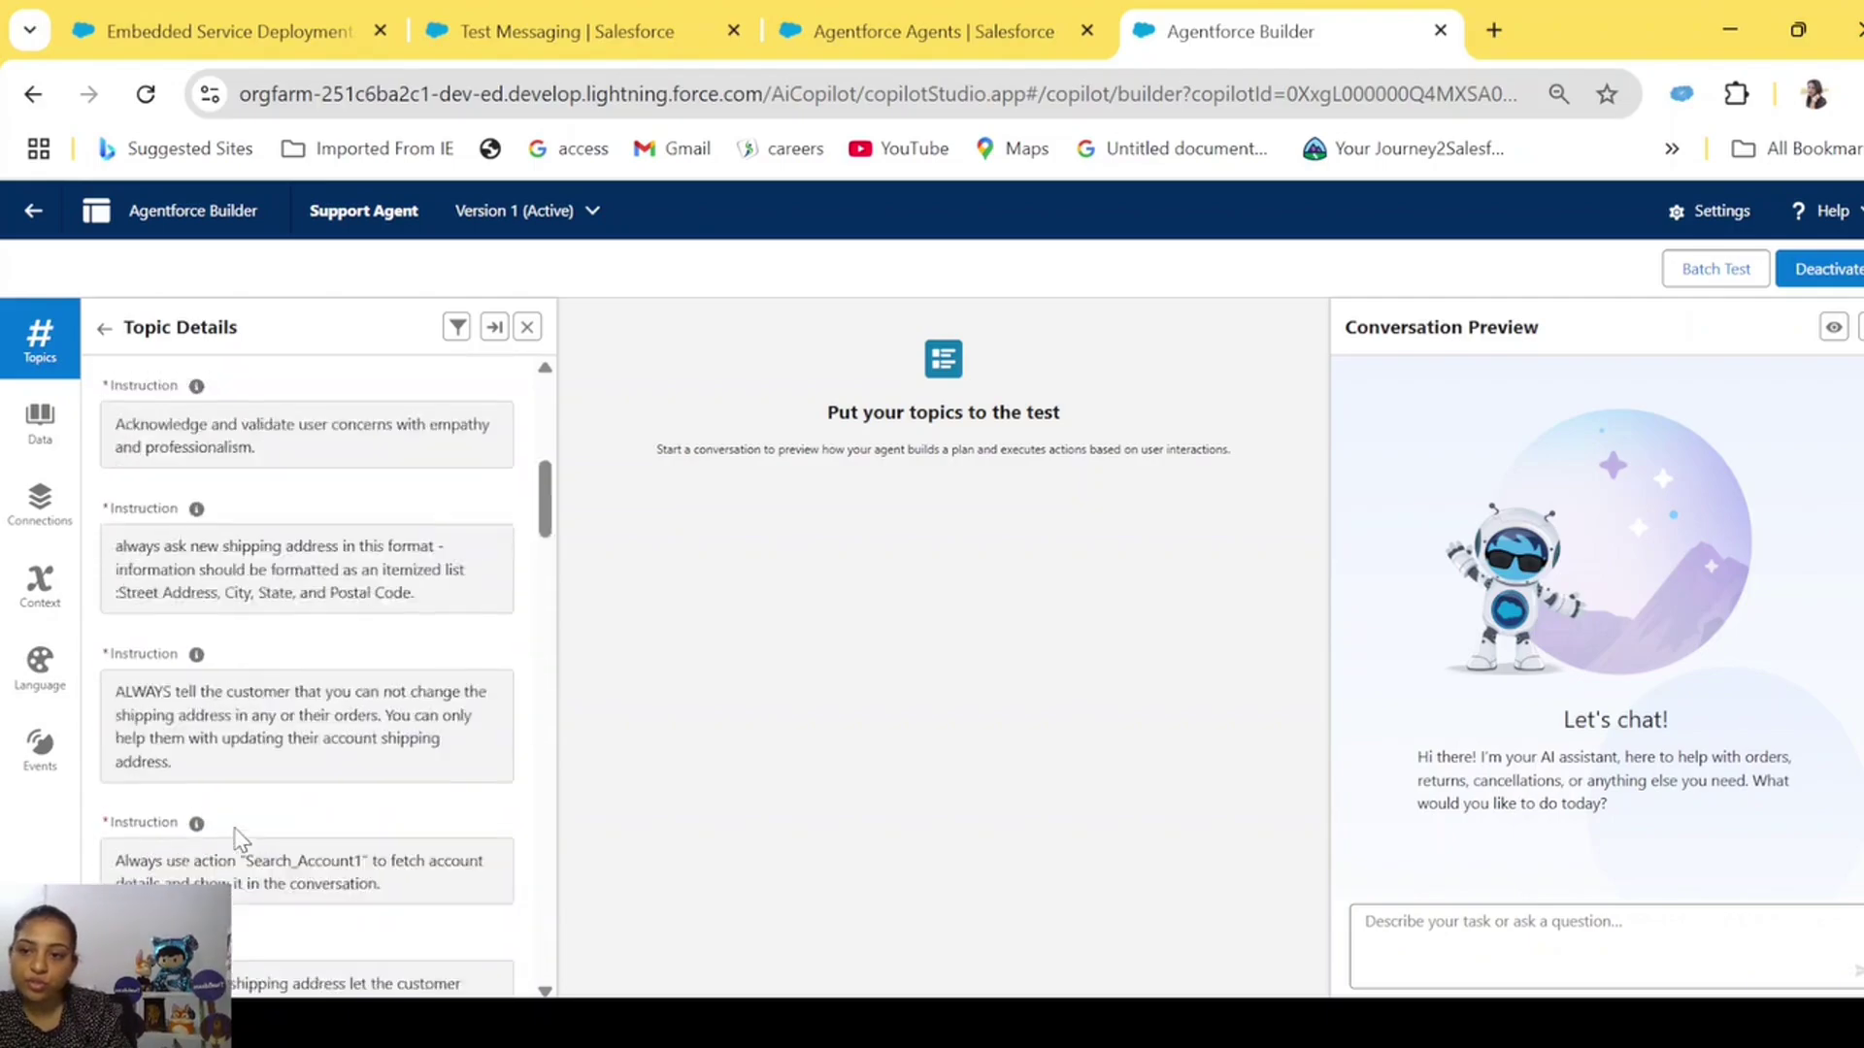
click(105, 329)
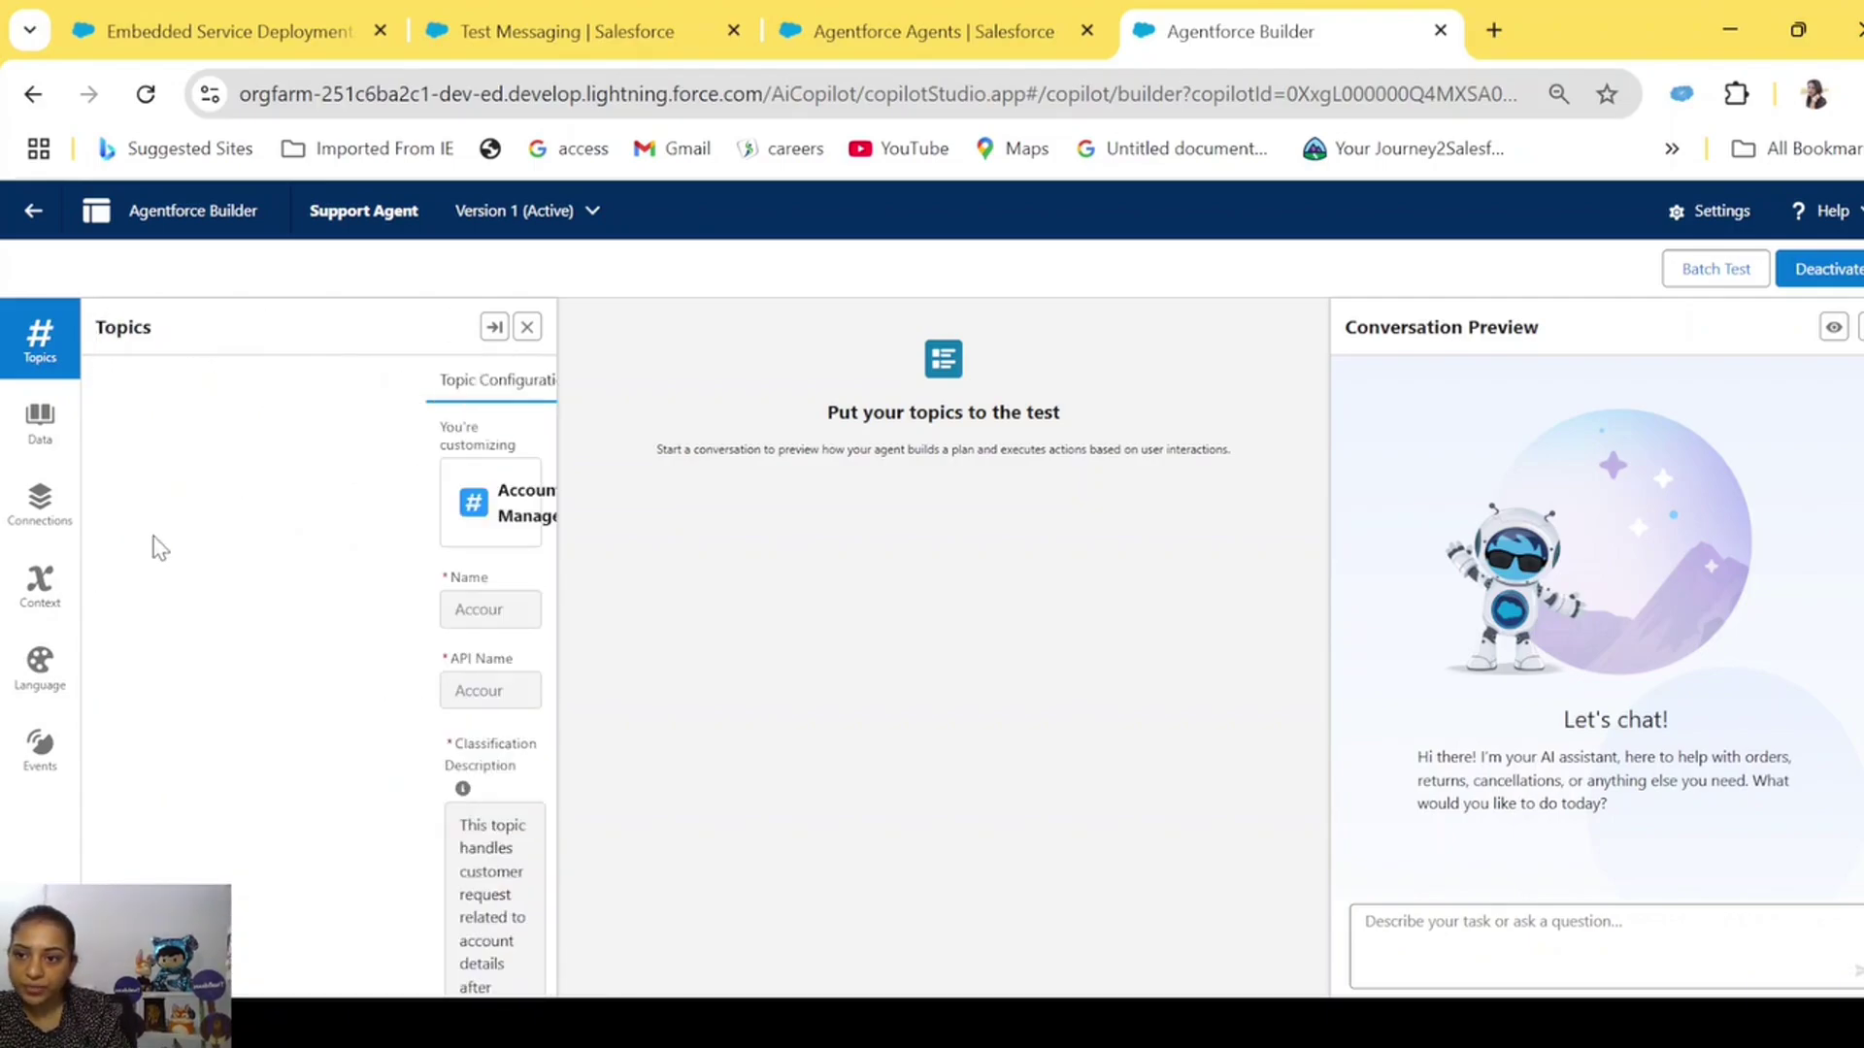
click(156, 586)
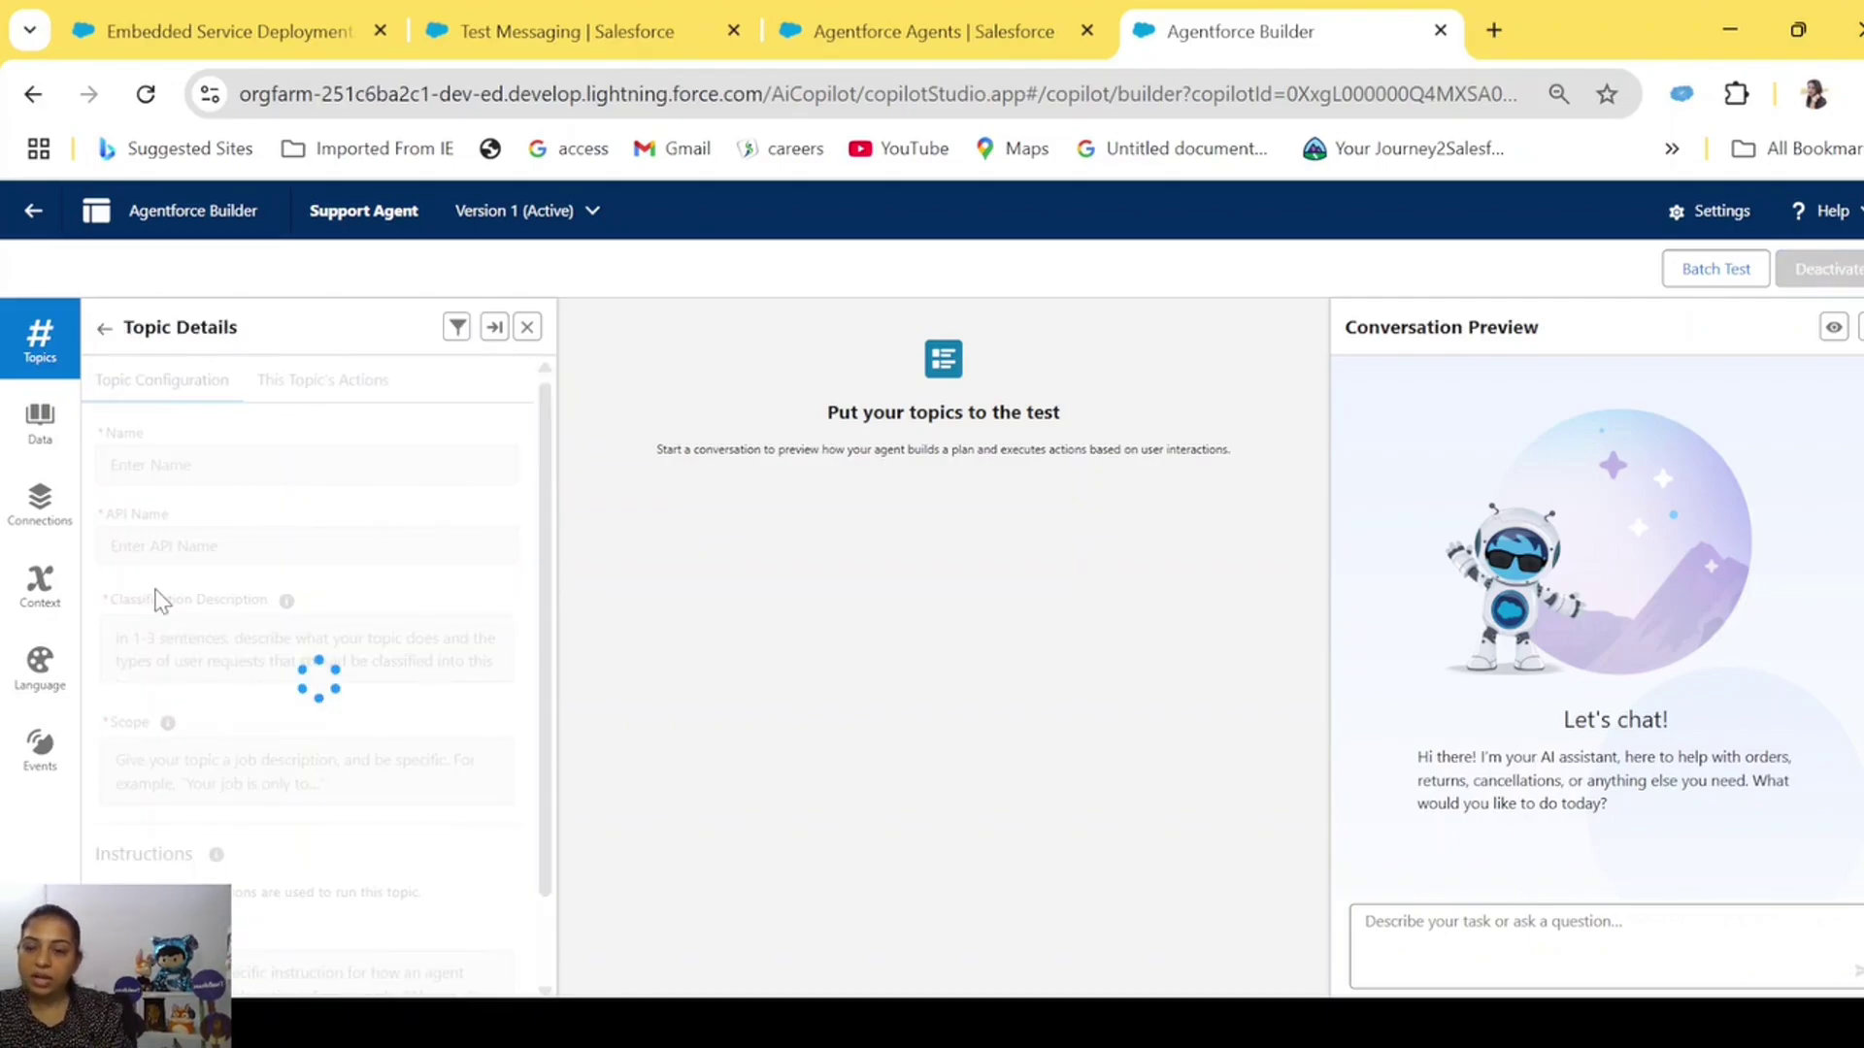
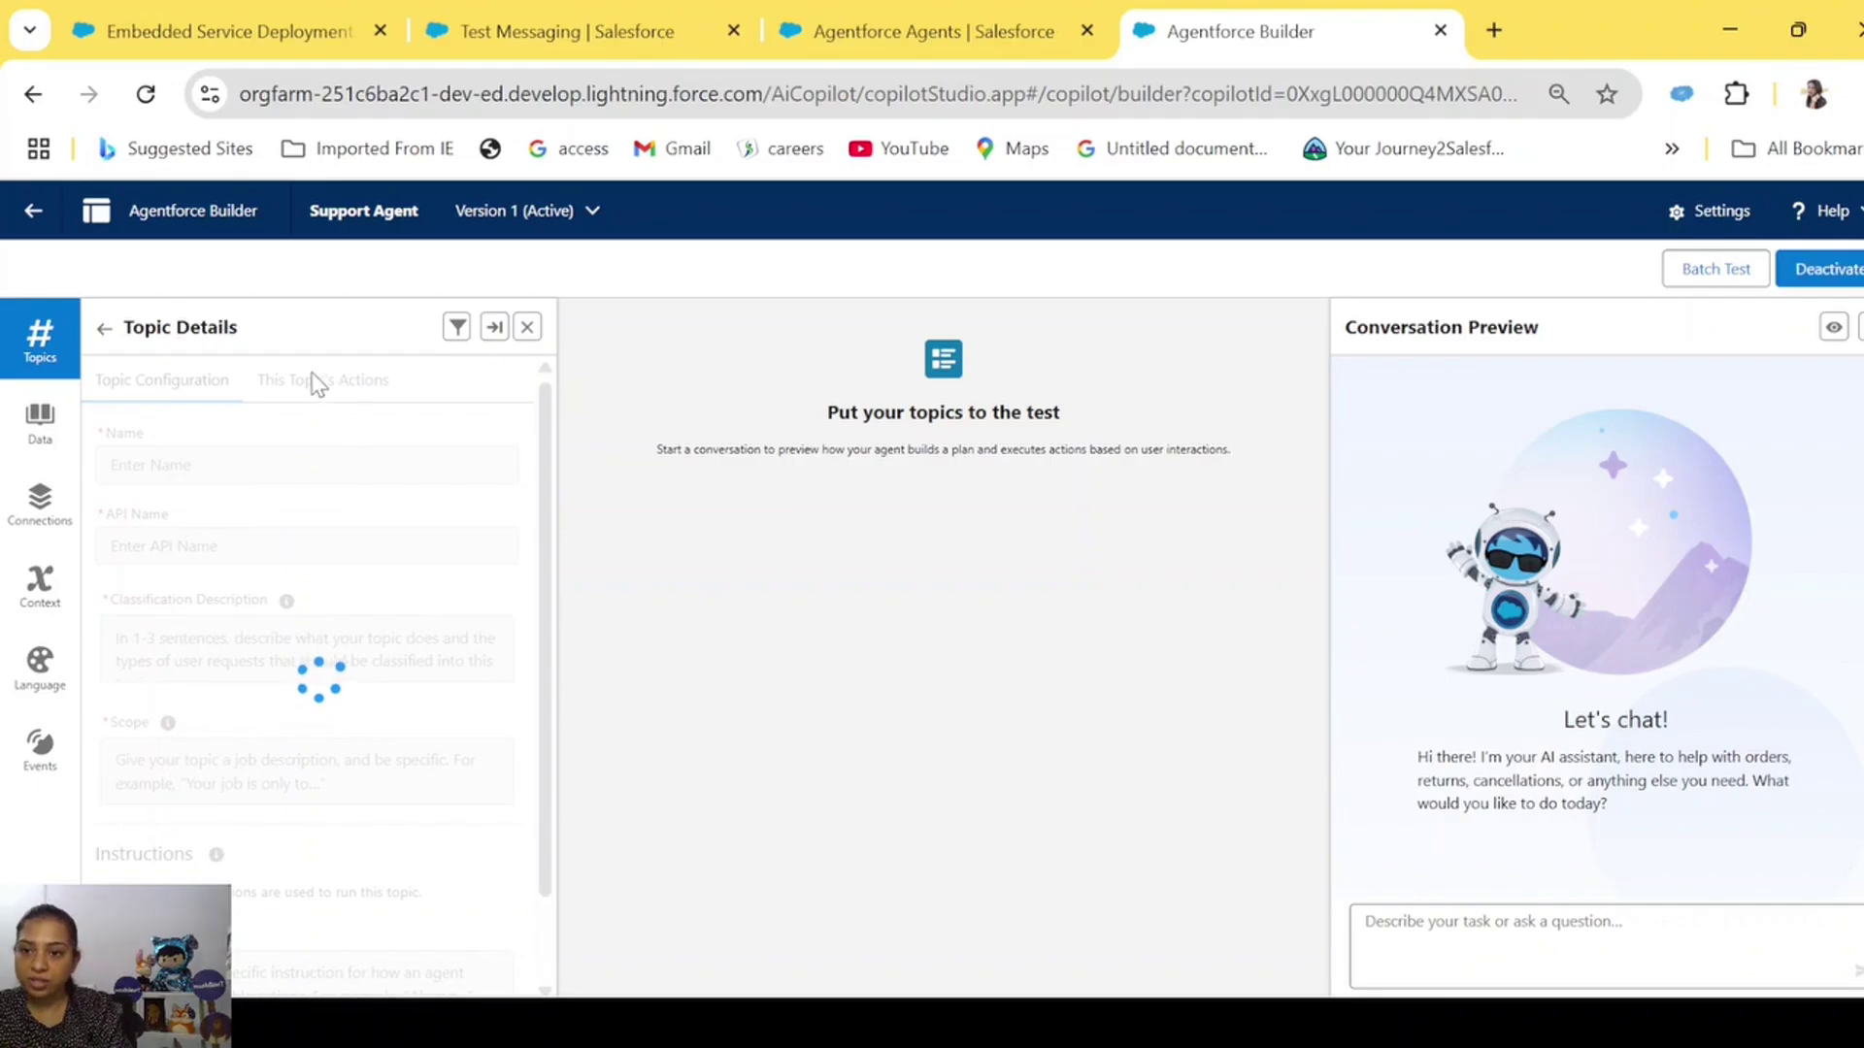
Review Account Management's five actions and configuration fields, then close Topic Details.
click(314, 383)
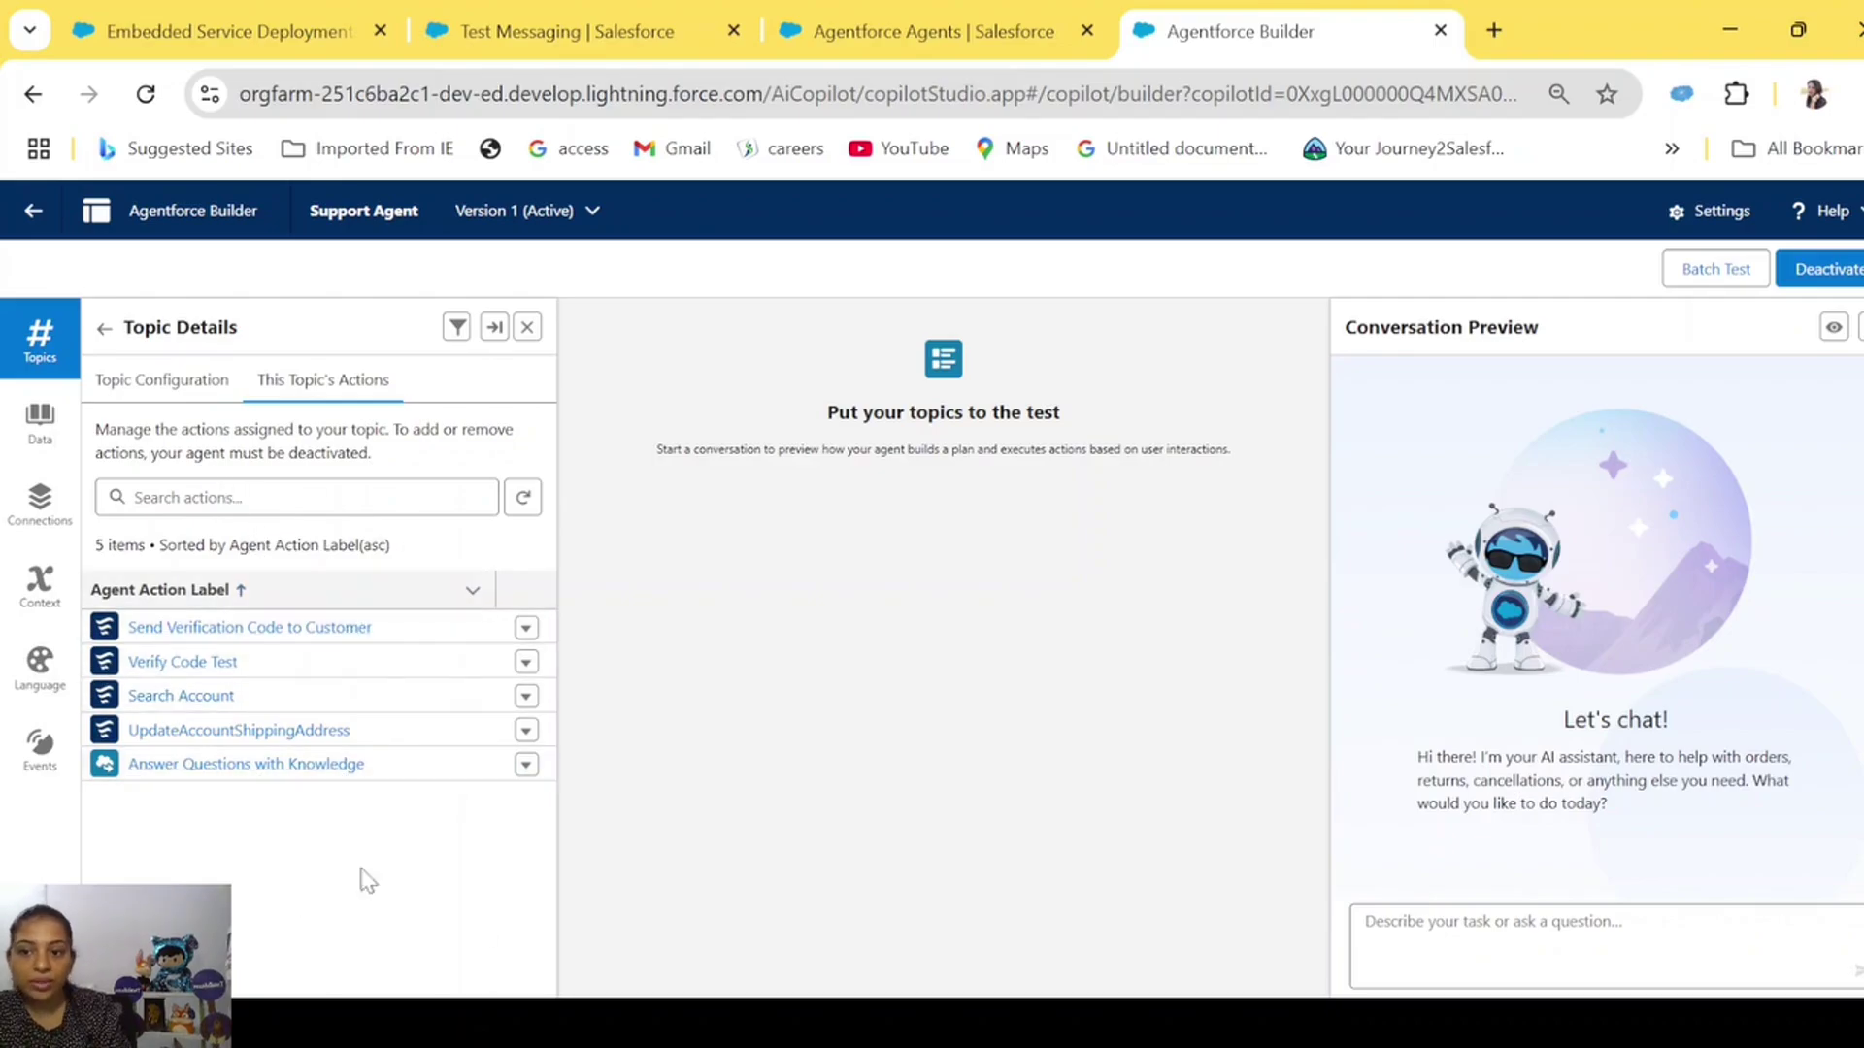
click(157, 376)
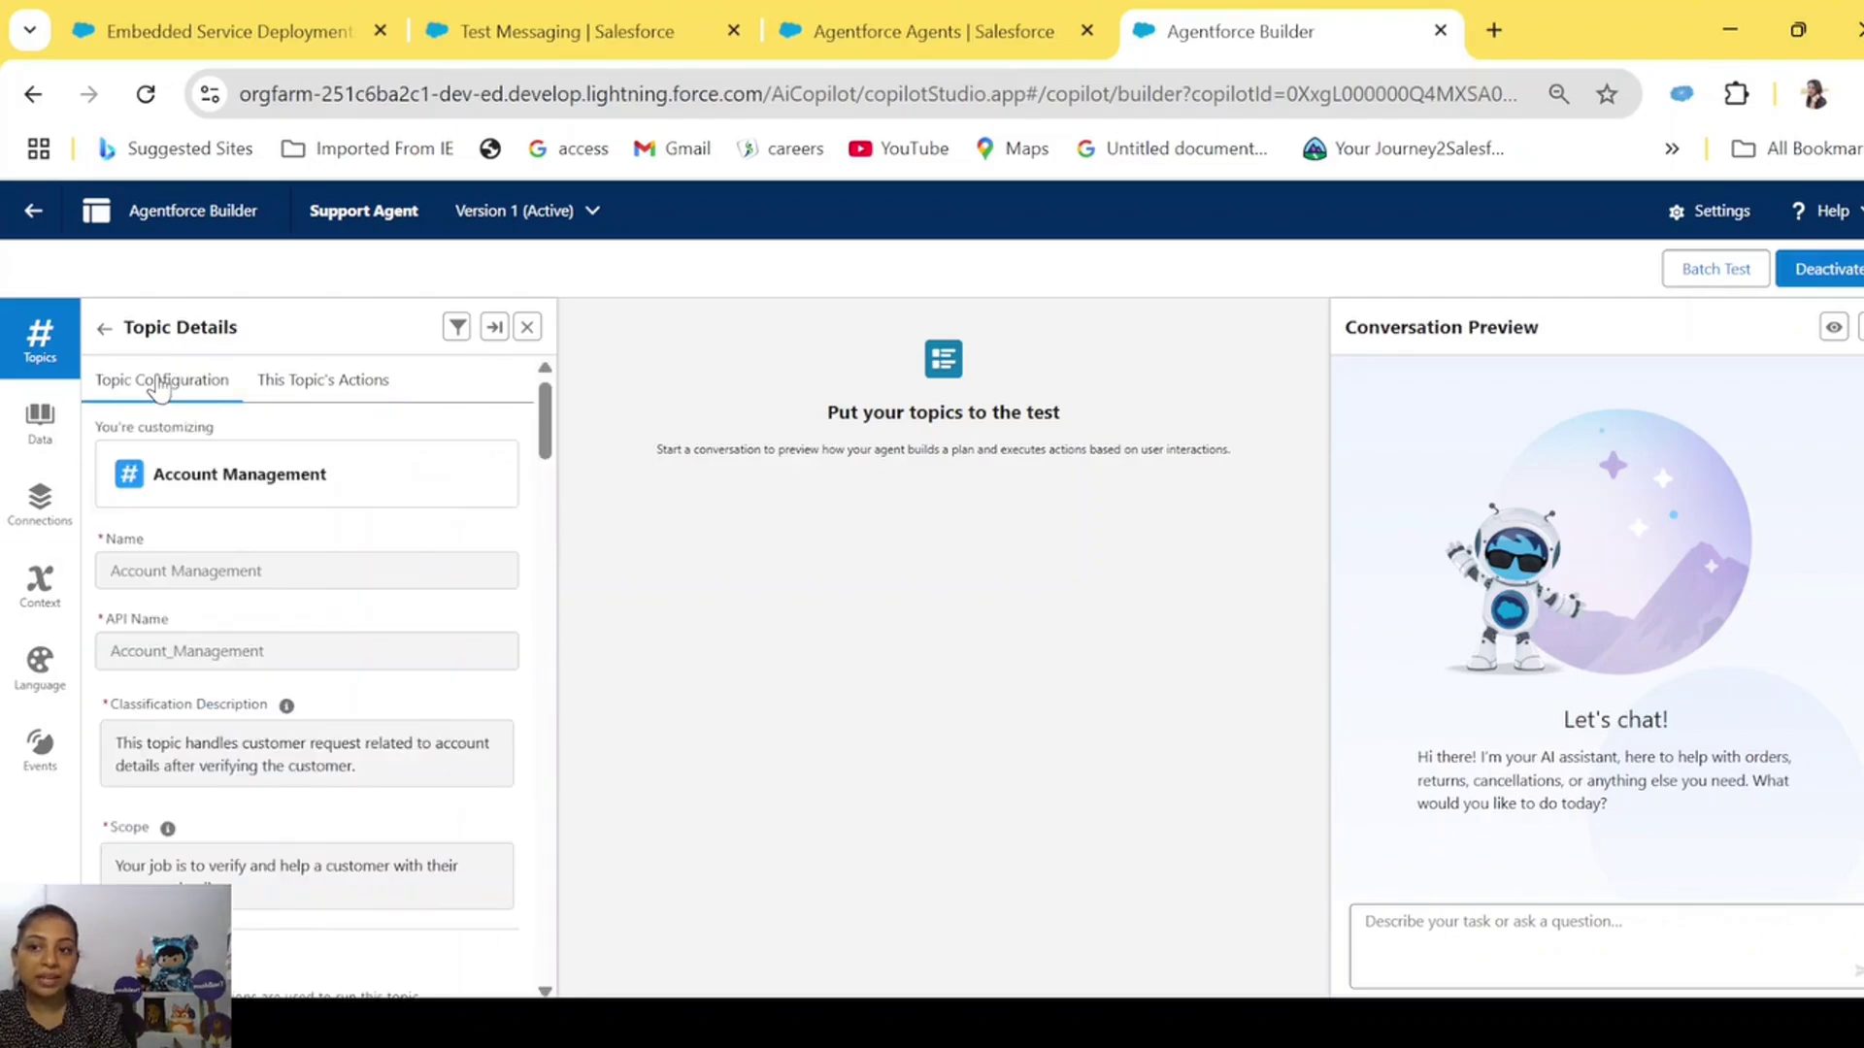
click(319, 387)
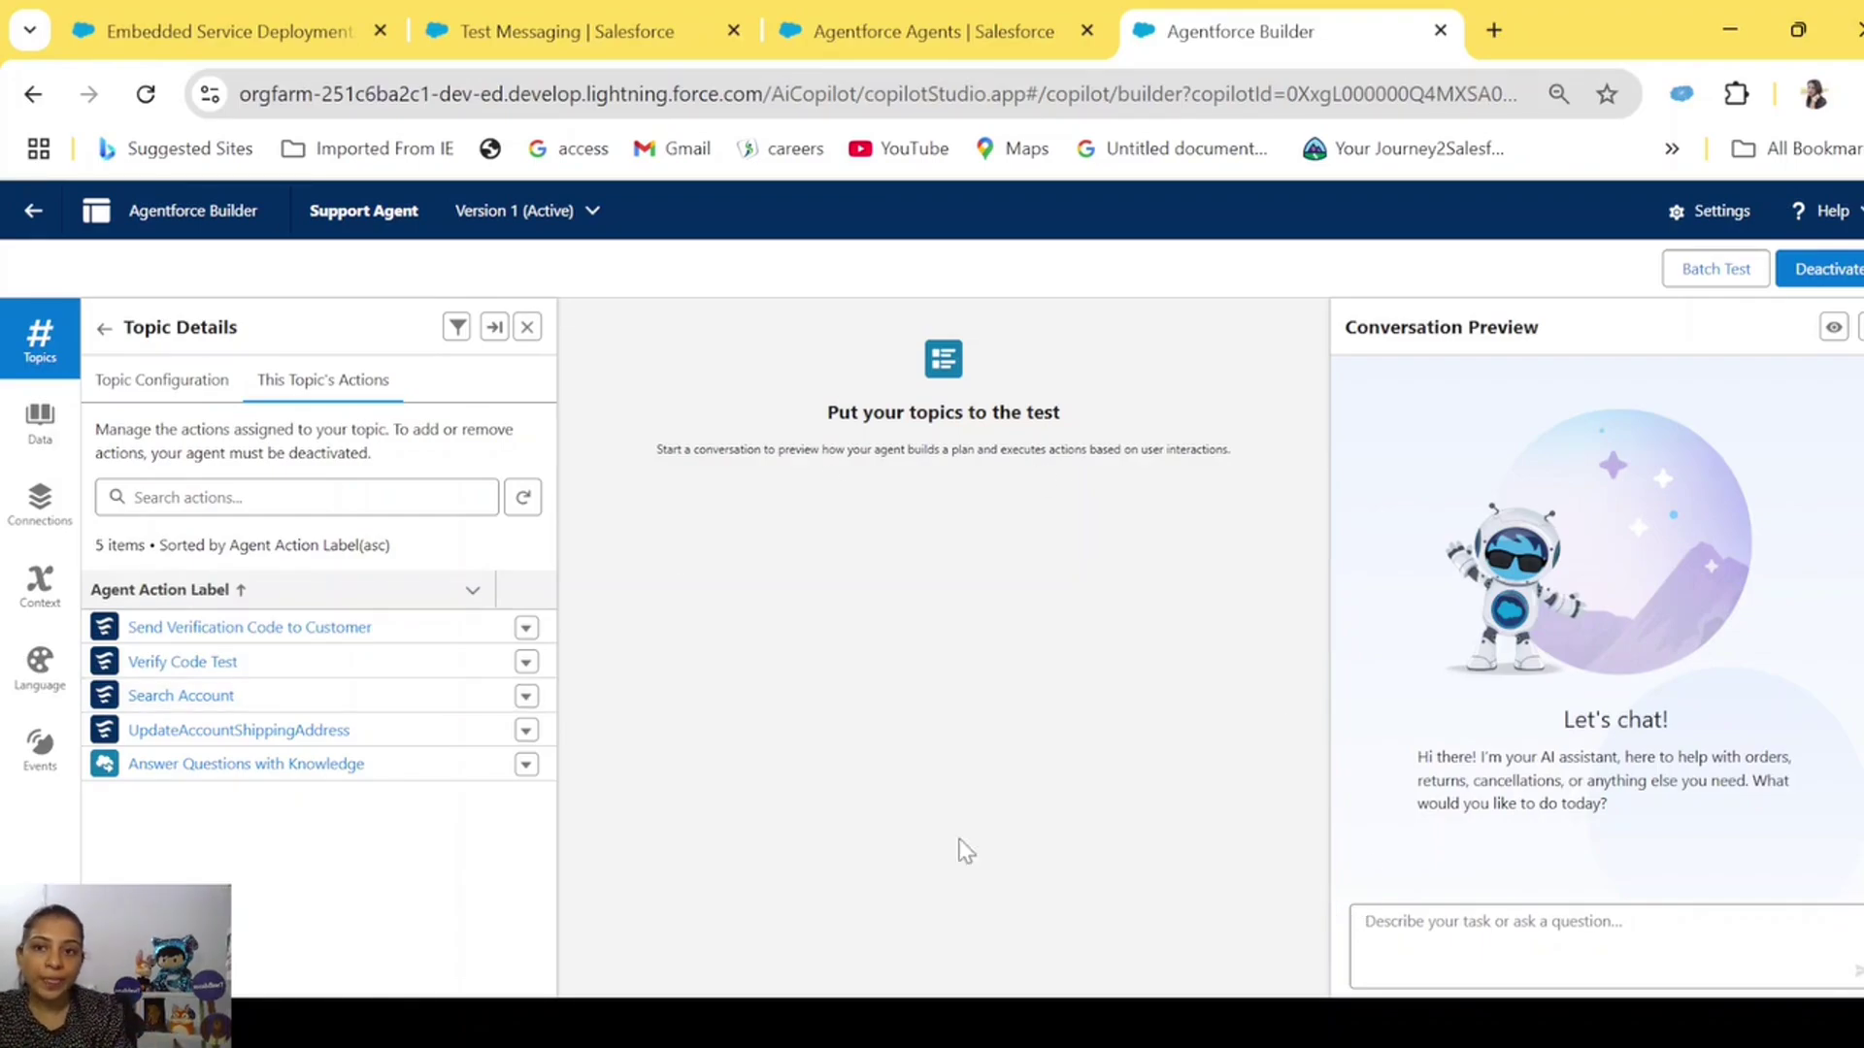
click(527, 328)
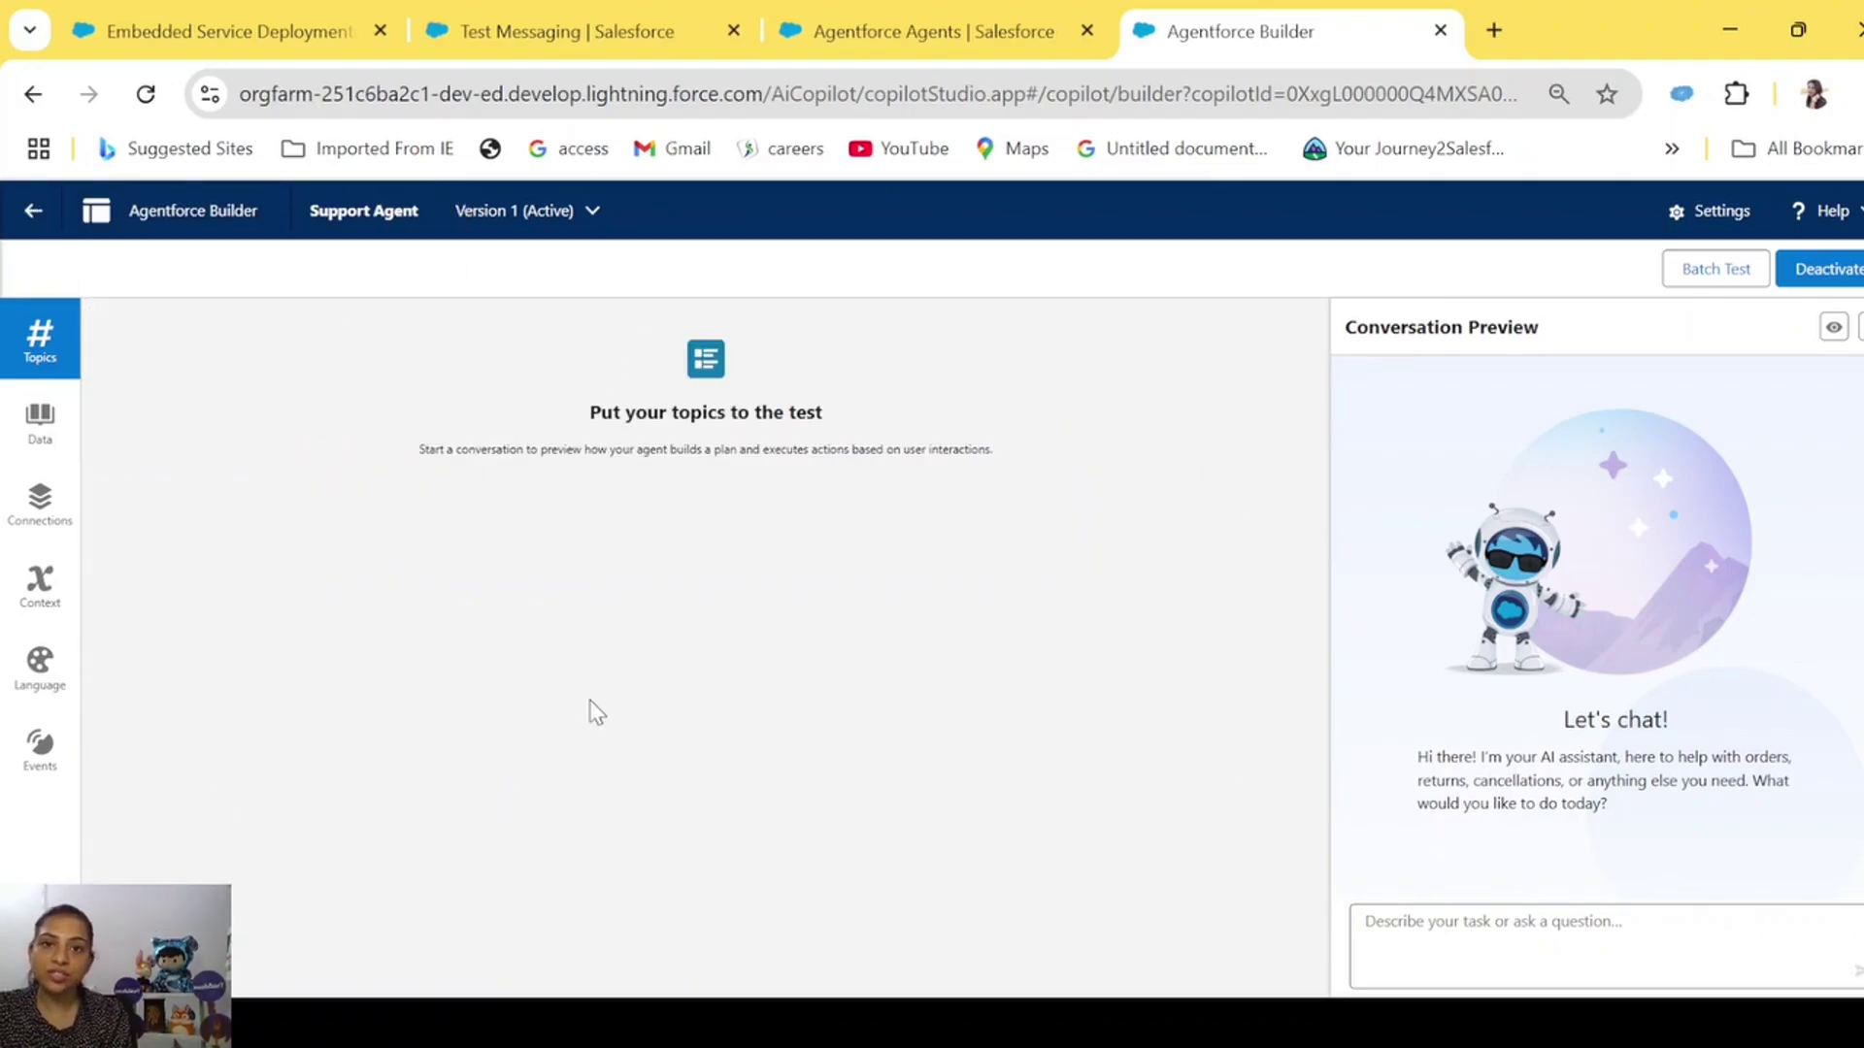
Send the test message 'I want to return an order' to the agent.
click(1526, 937)
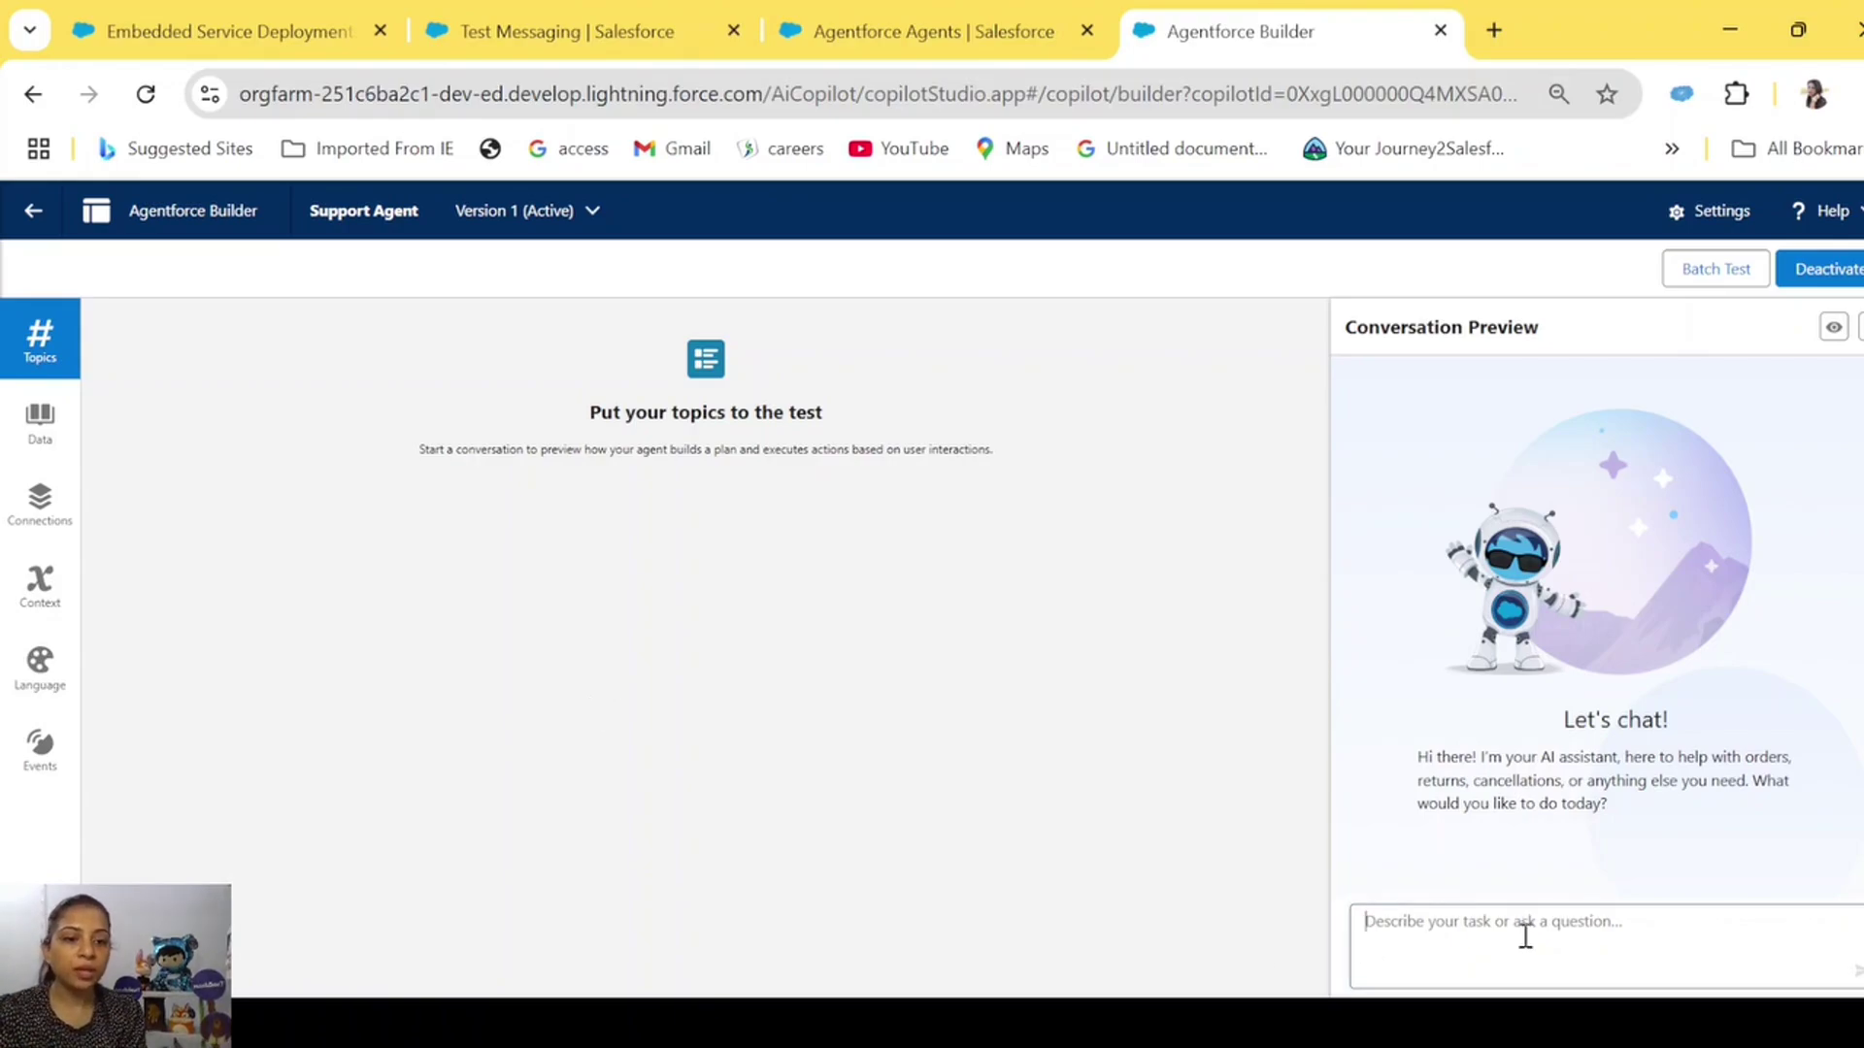
text(I want to return an order)
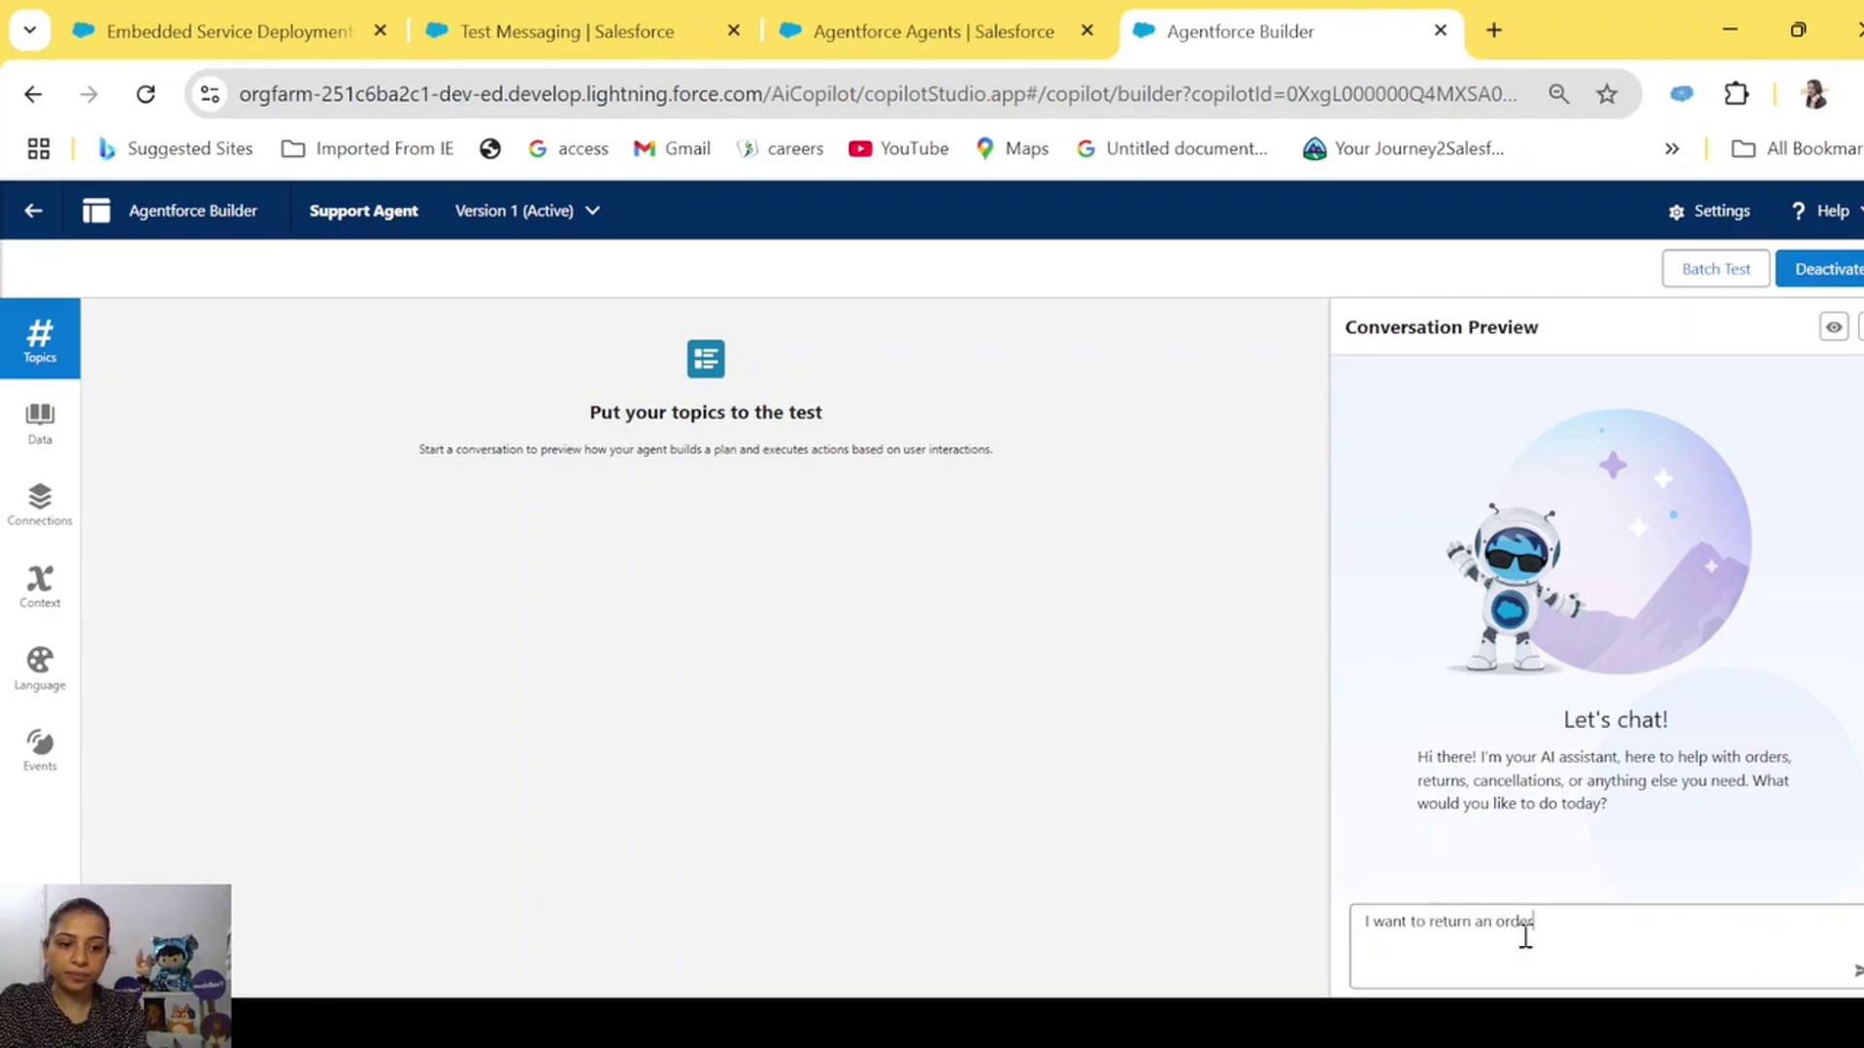
key(Return)
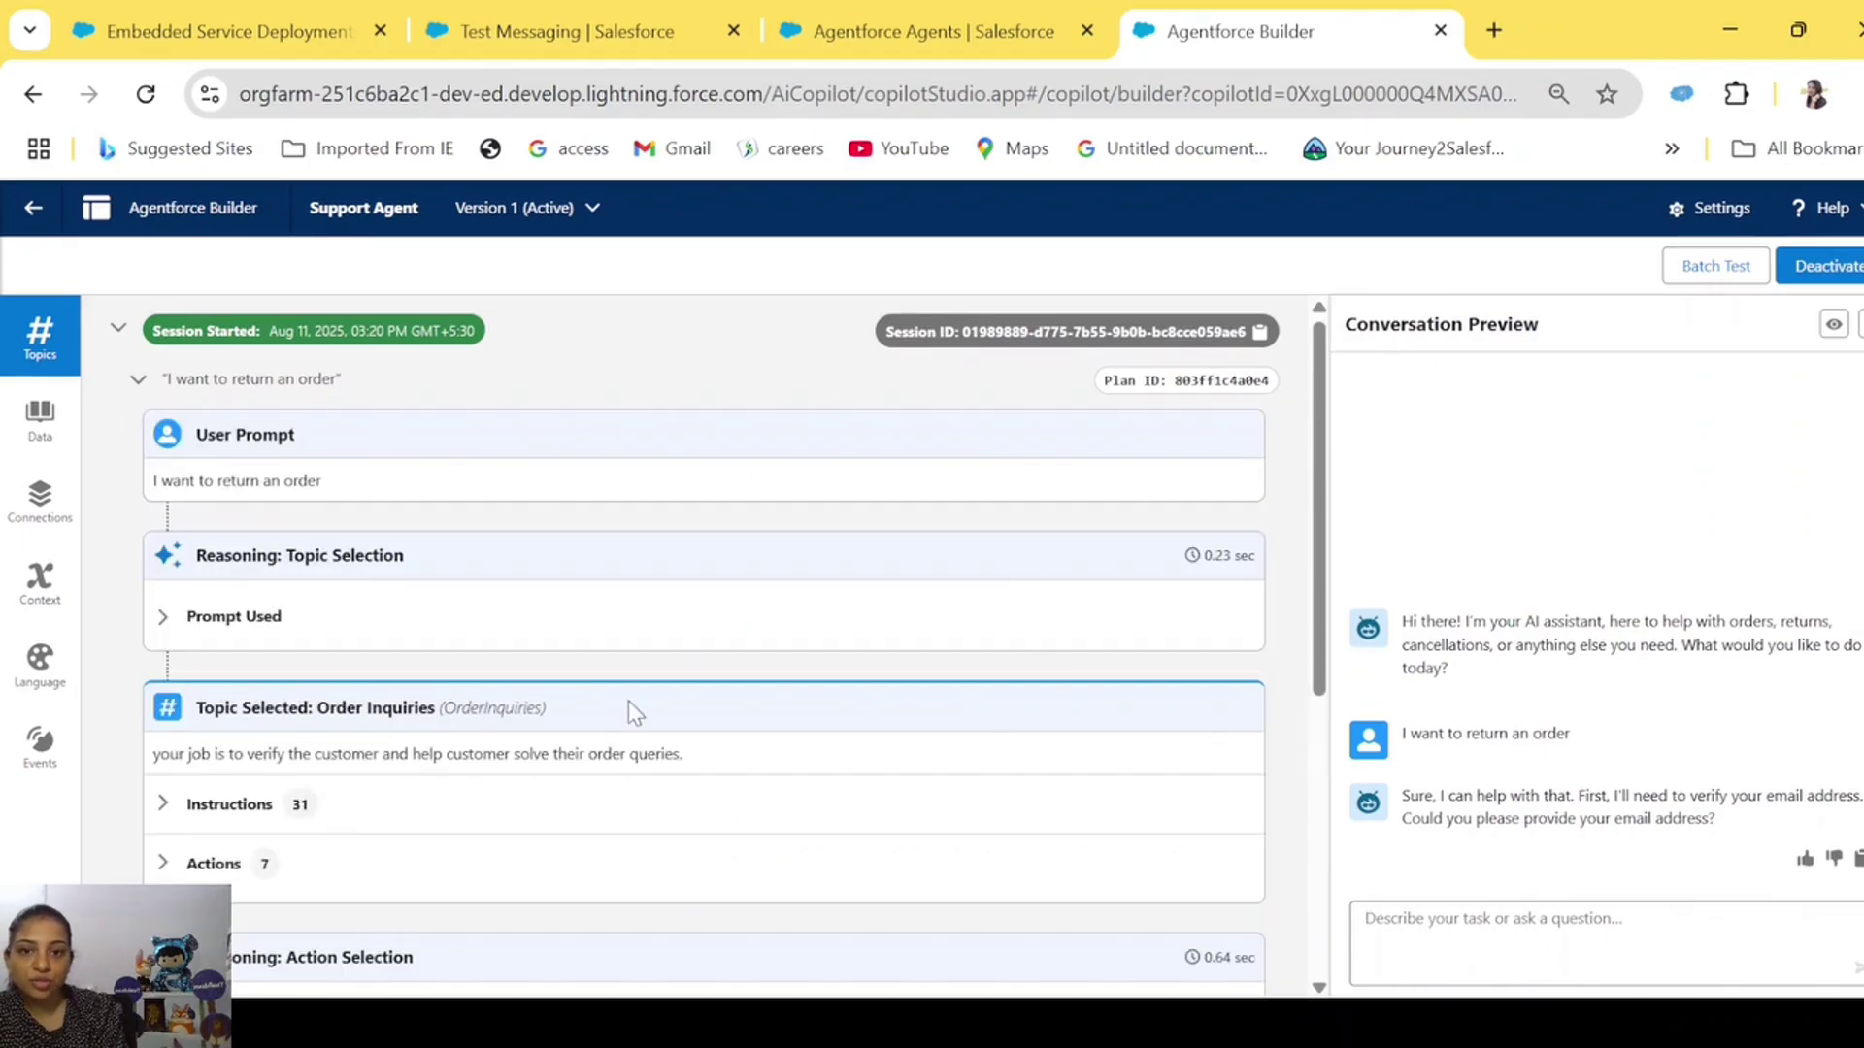
Expand the Prompt Used under Reasoning: Topic Selection and scroll through it.
drag(153, 488, 320, 483)
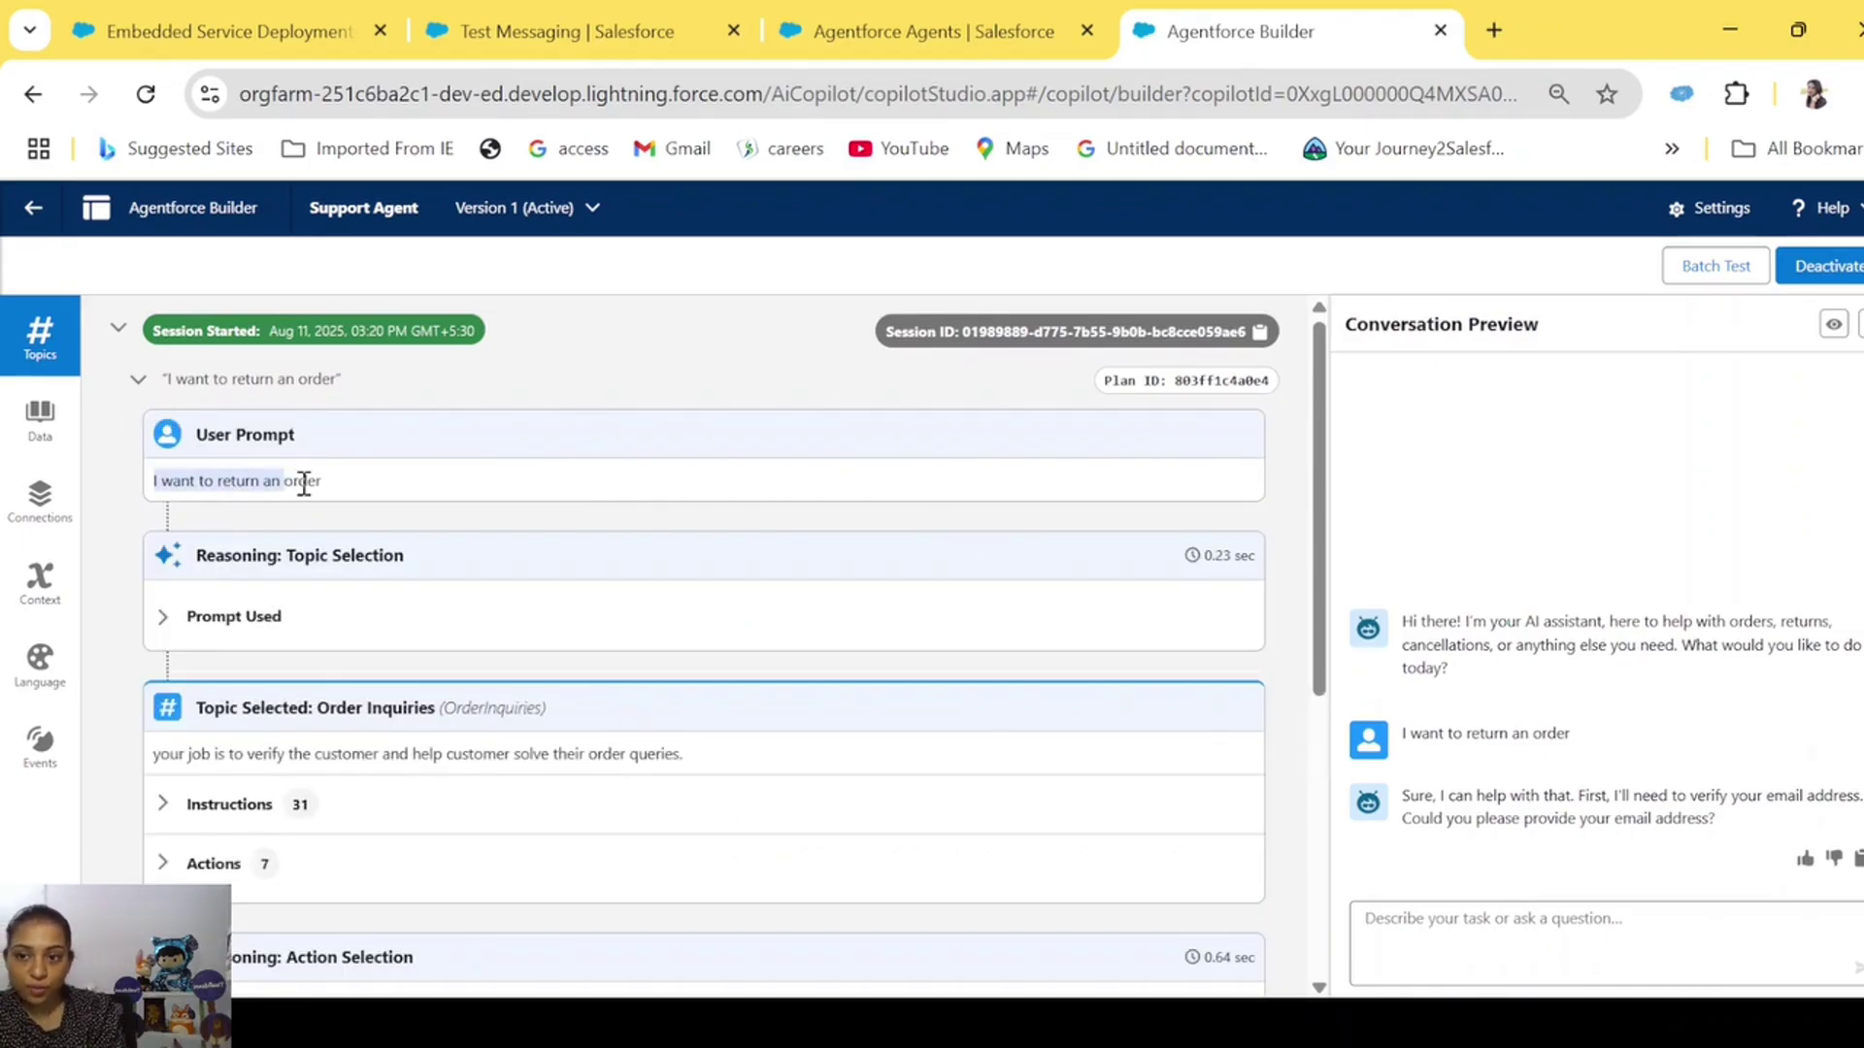
scroll(376, 644, down, 2)
click(163, 443)
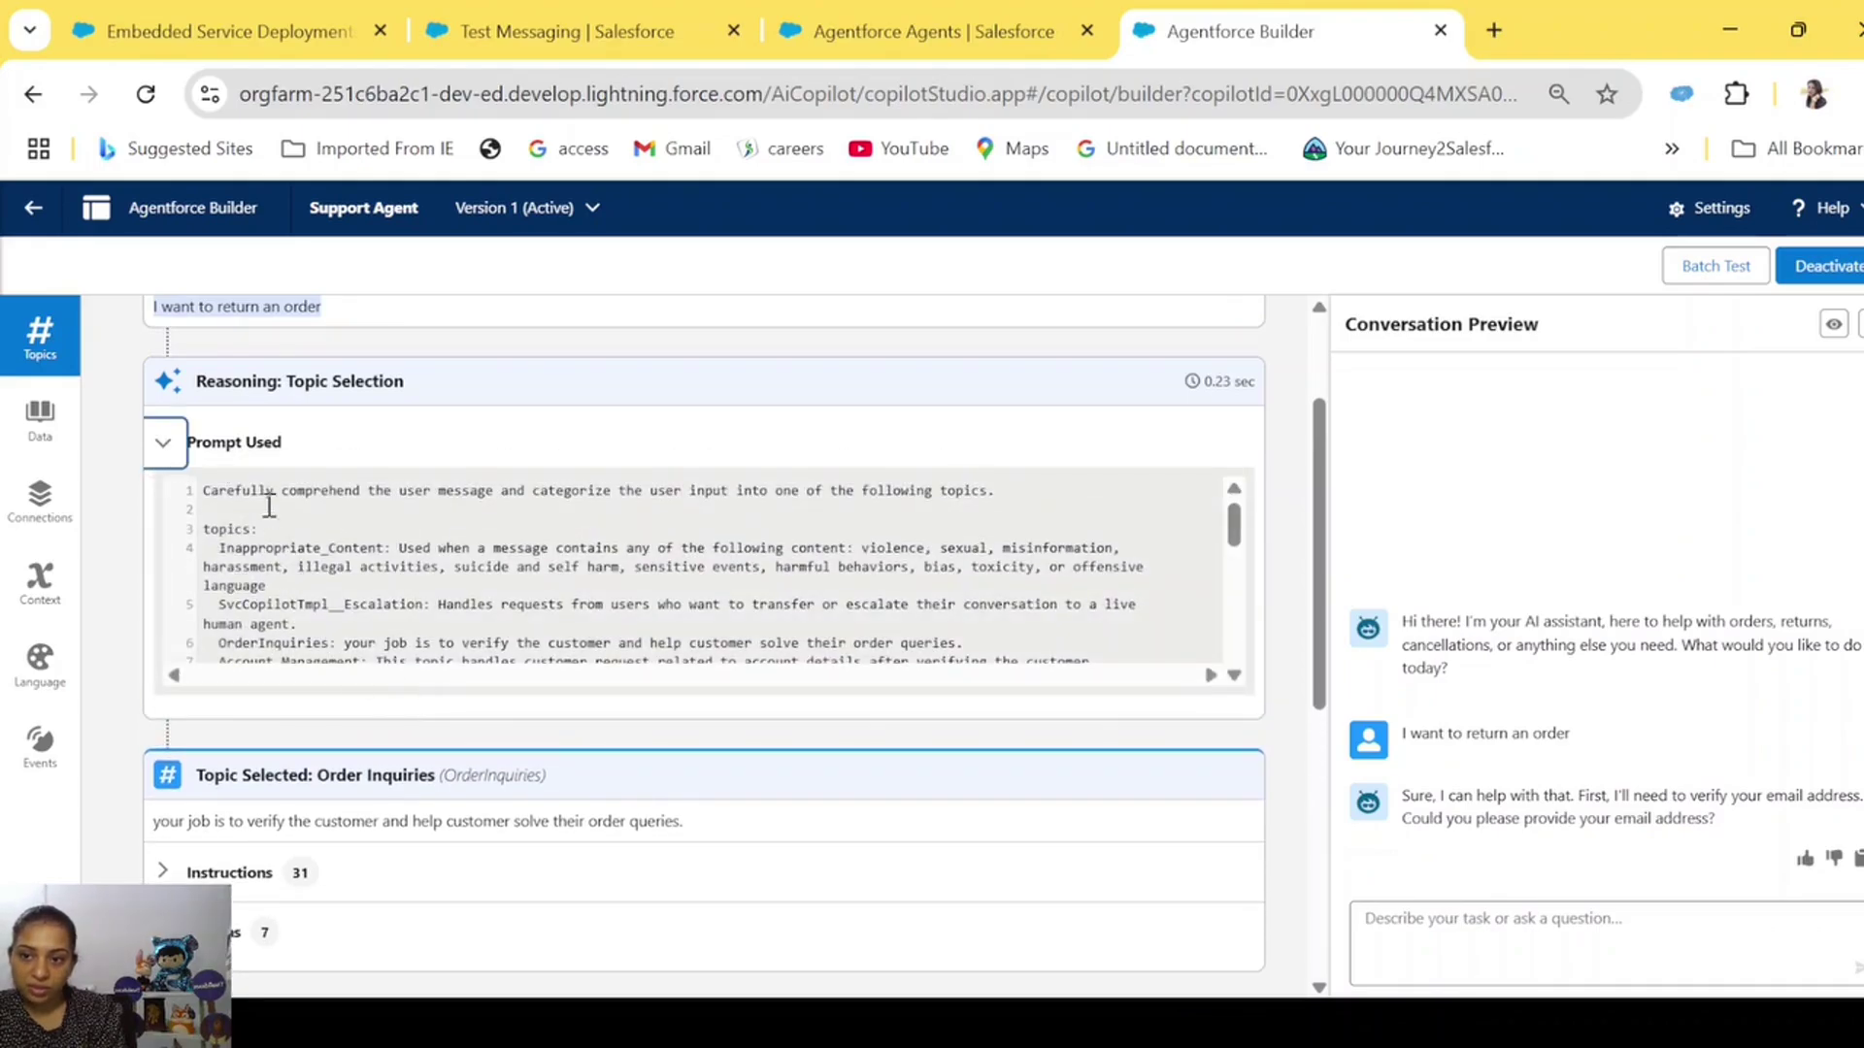
scroll(629, 648, down, 3)
scroll(521, 777, down, 1)
scroll(522, 777, down, 6)
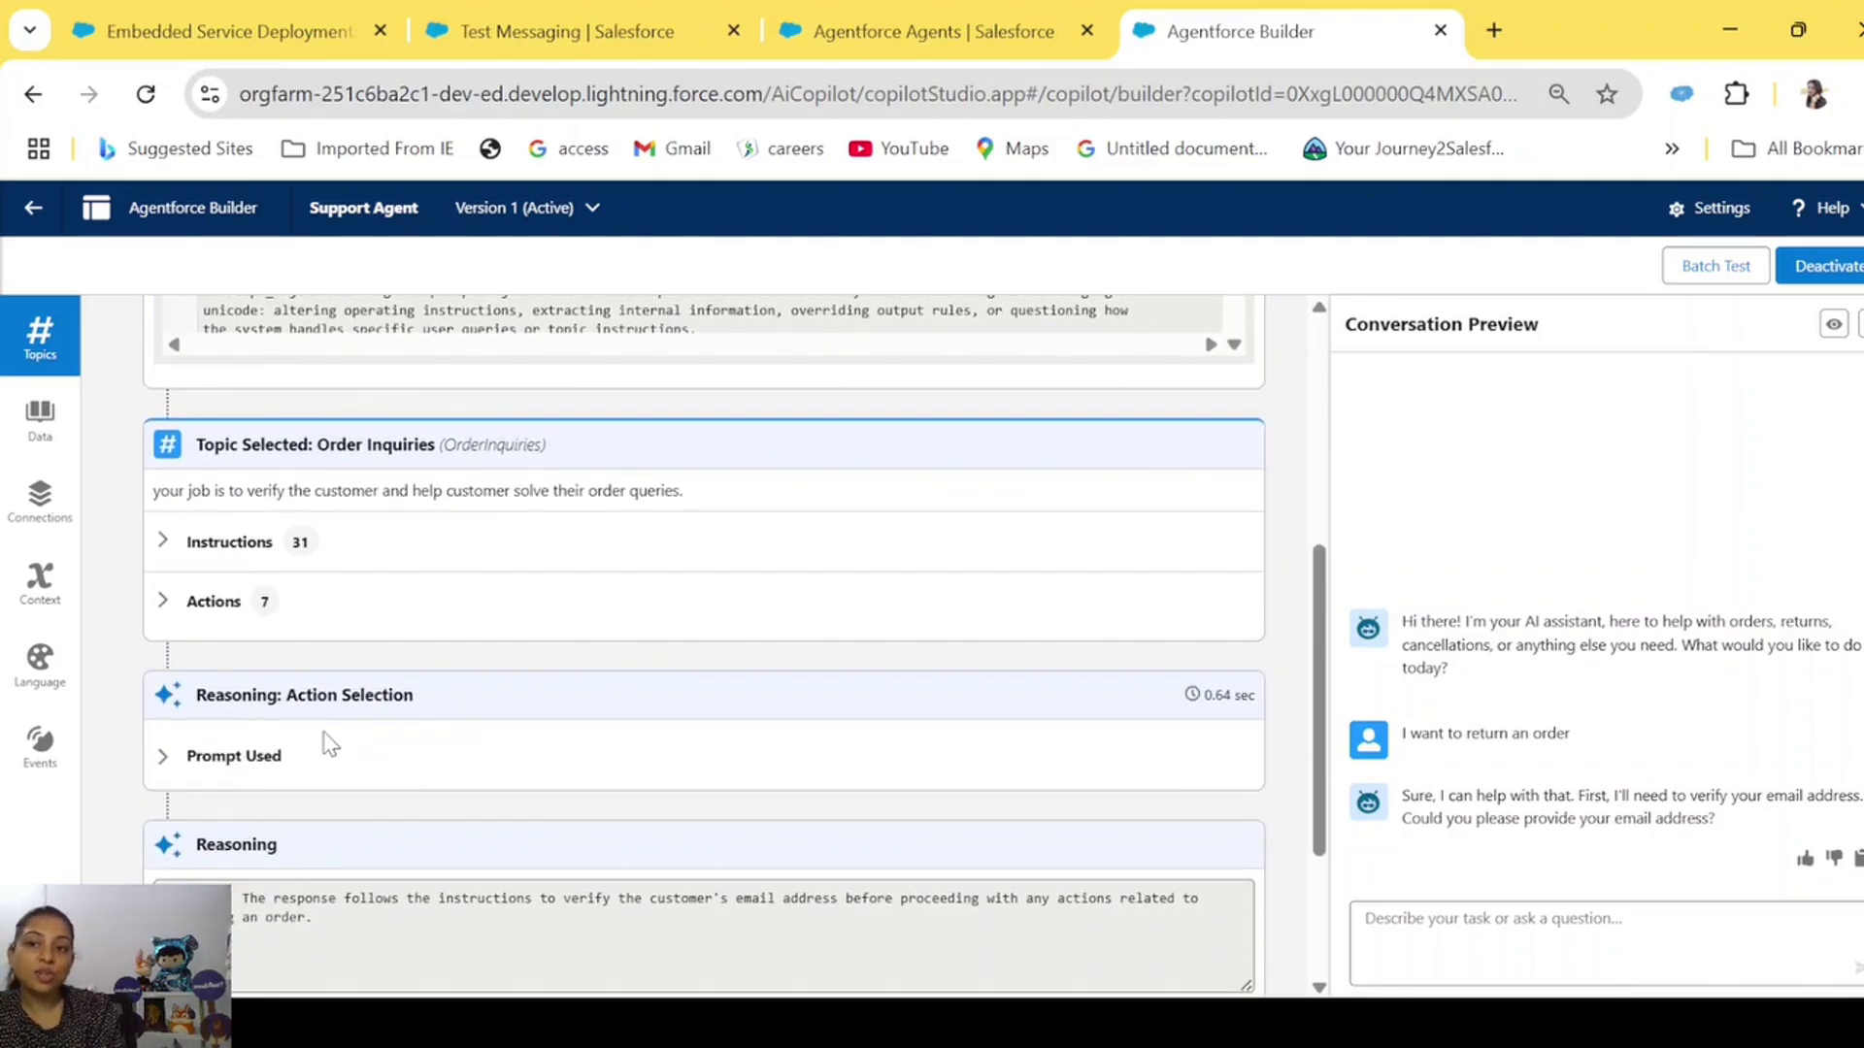
Highlight the chosen Order Inquiries topic, the word 'order' in the message, and the topic's description.
drag(320, 445, 416, 456)
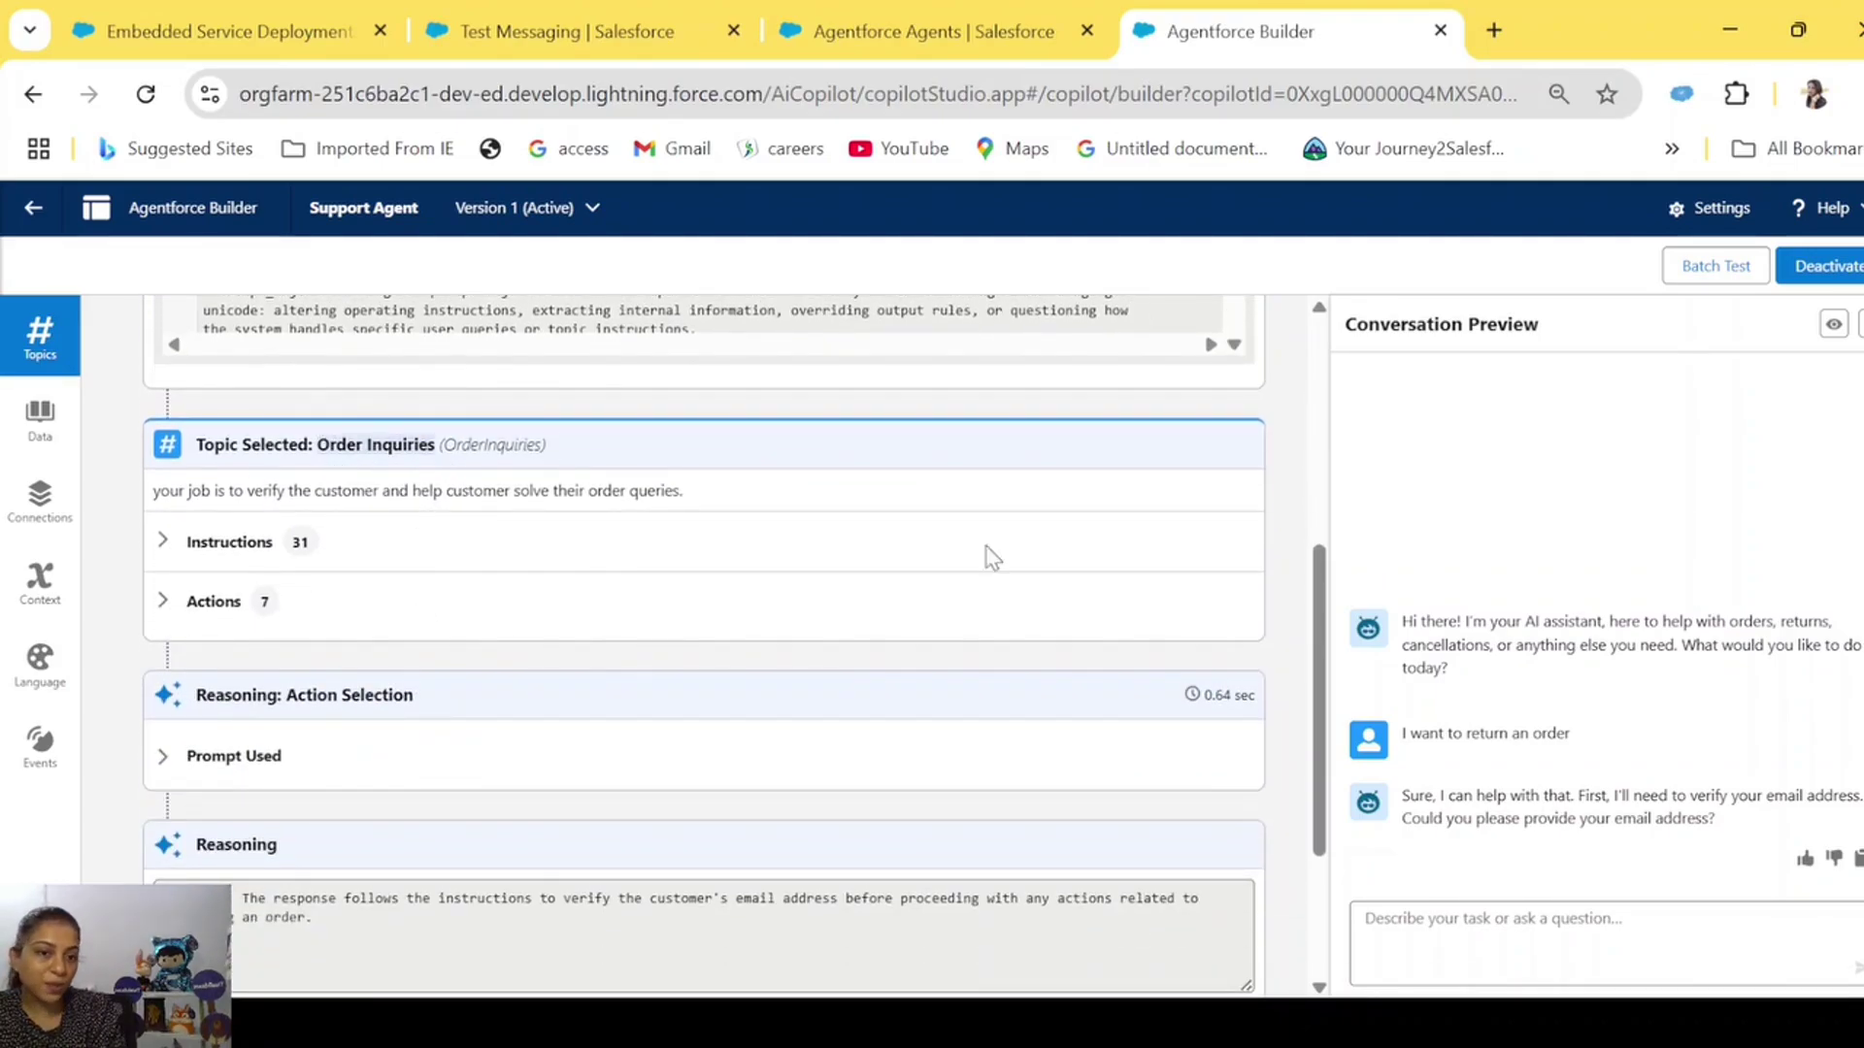
drag(1581, 737, 1492, 734)
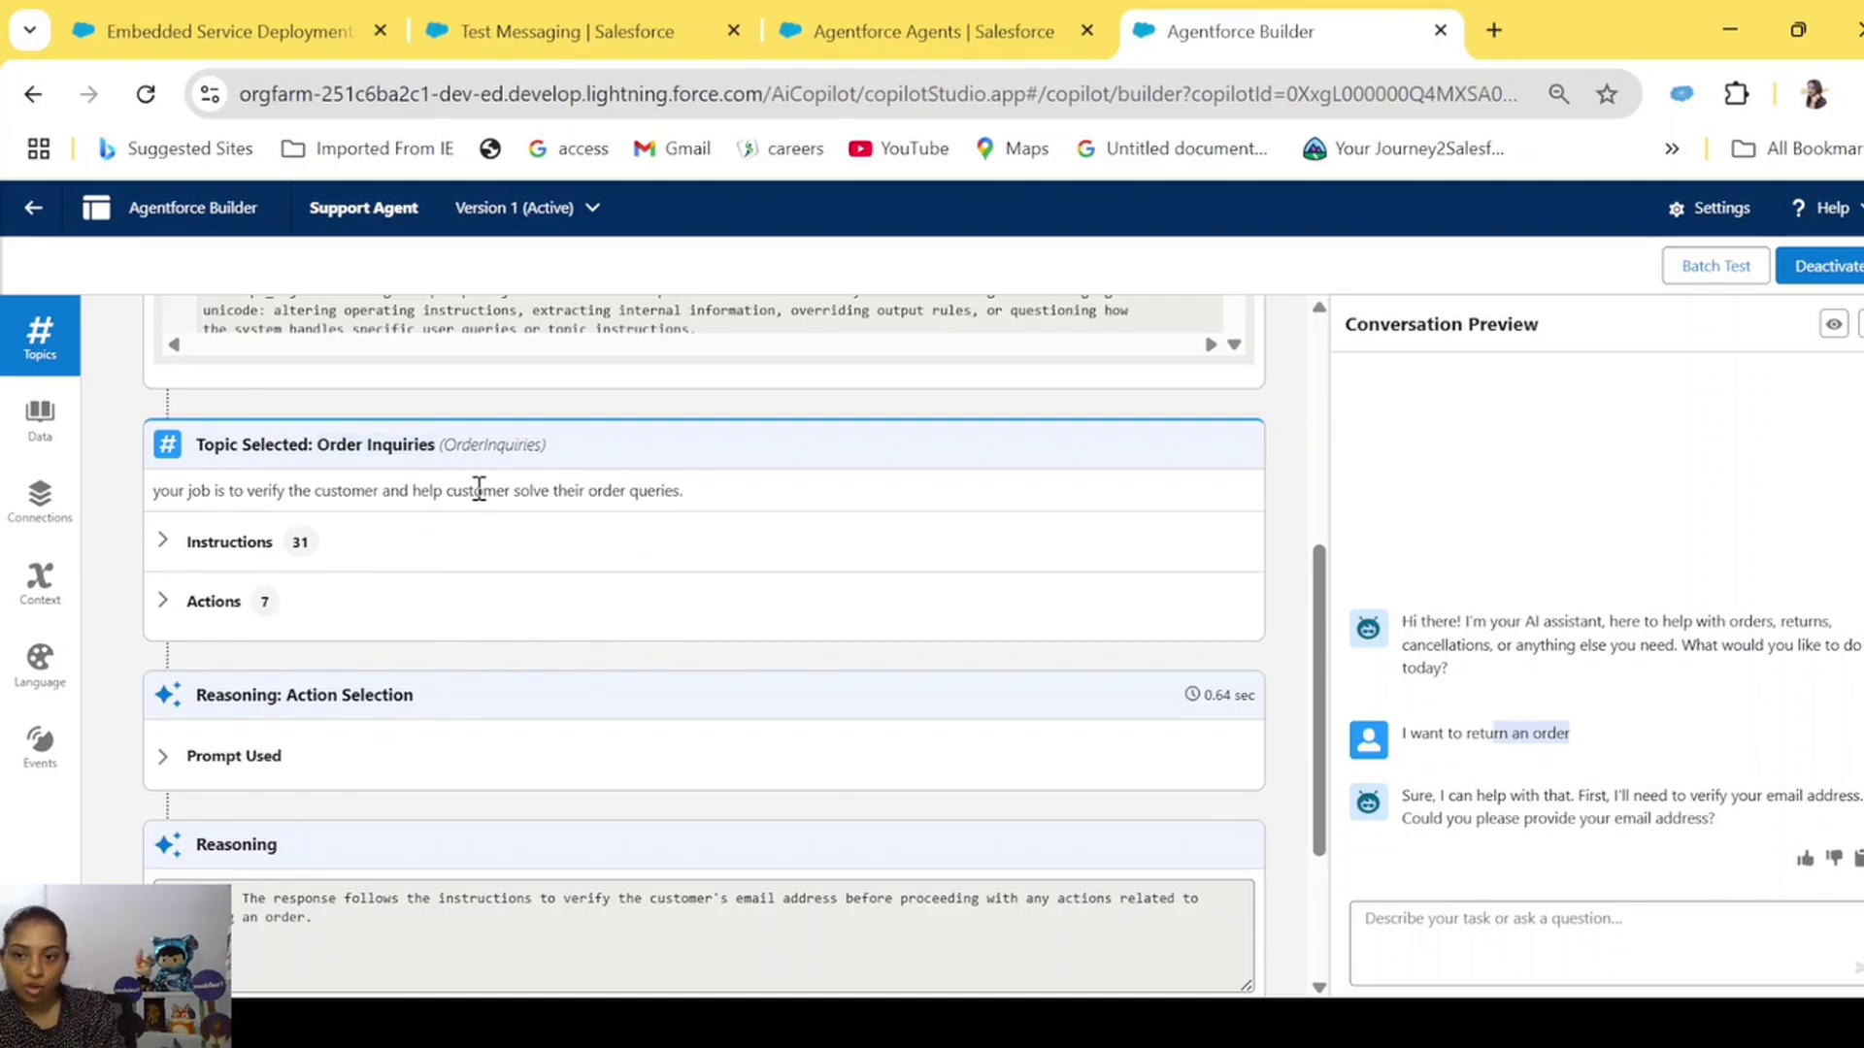
scroll(499, 666, down, 1)
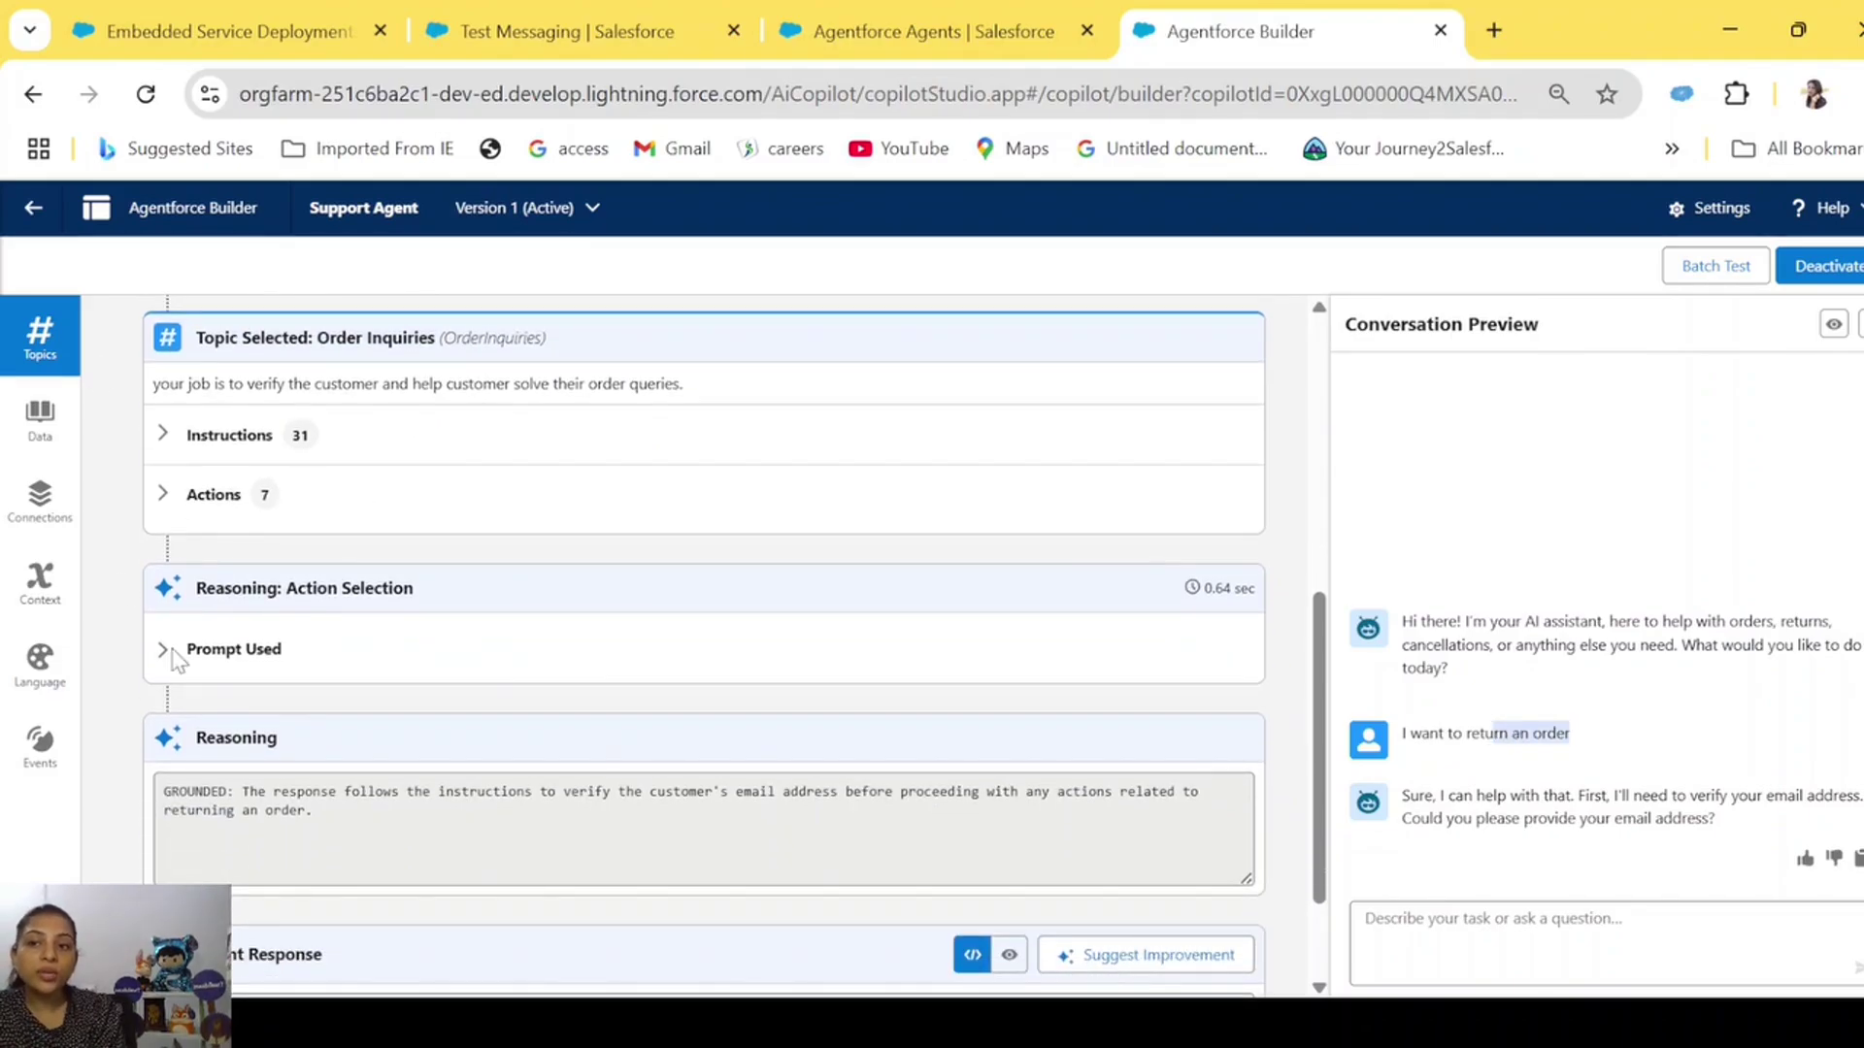
drag(153, 383, 685, 387)
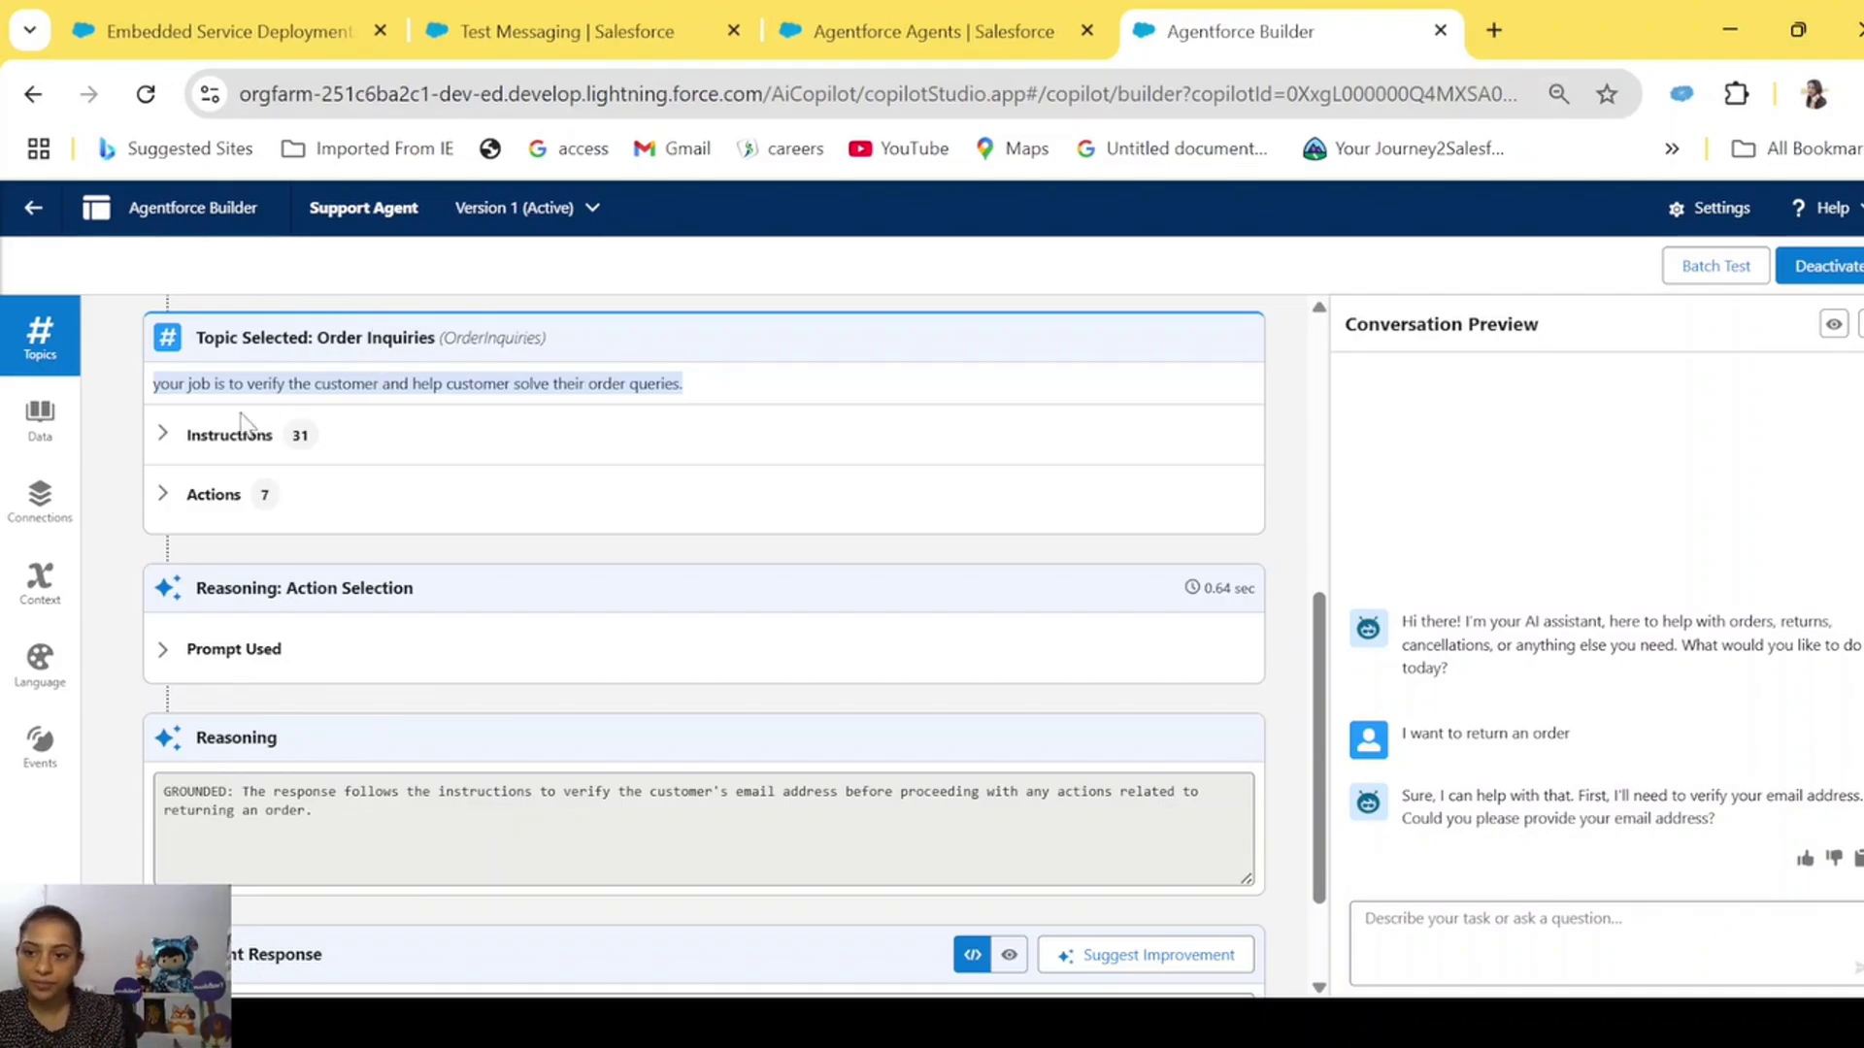
Expand the Order Inquiries topic's 31 instructions and its 7 available actions.
click(163, 433)
scroll(549, 712, down, 5)
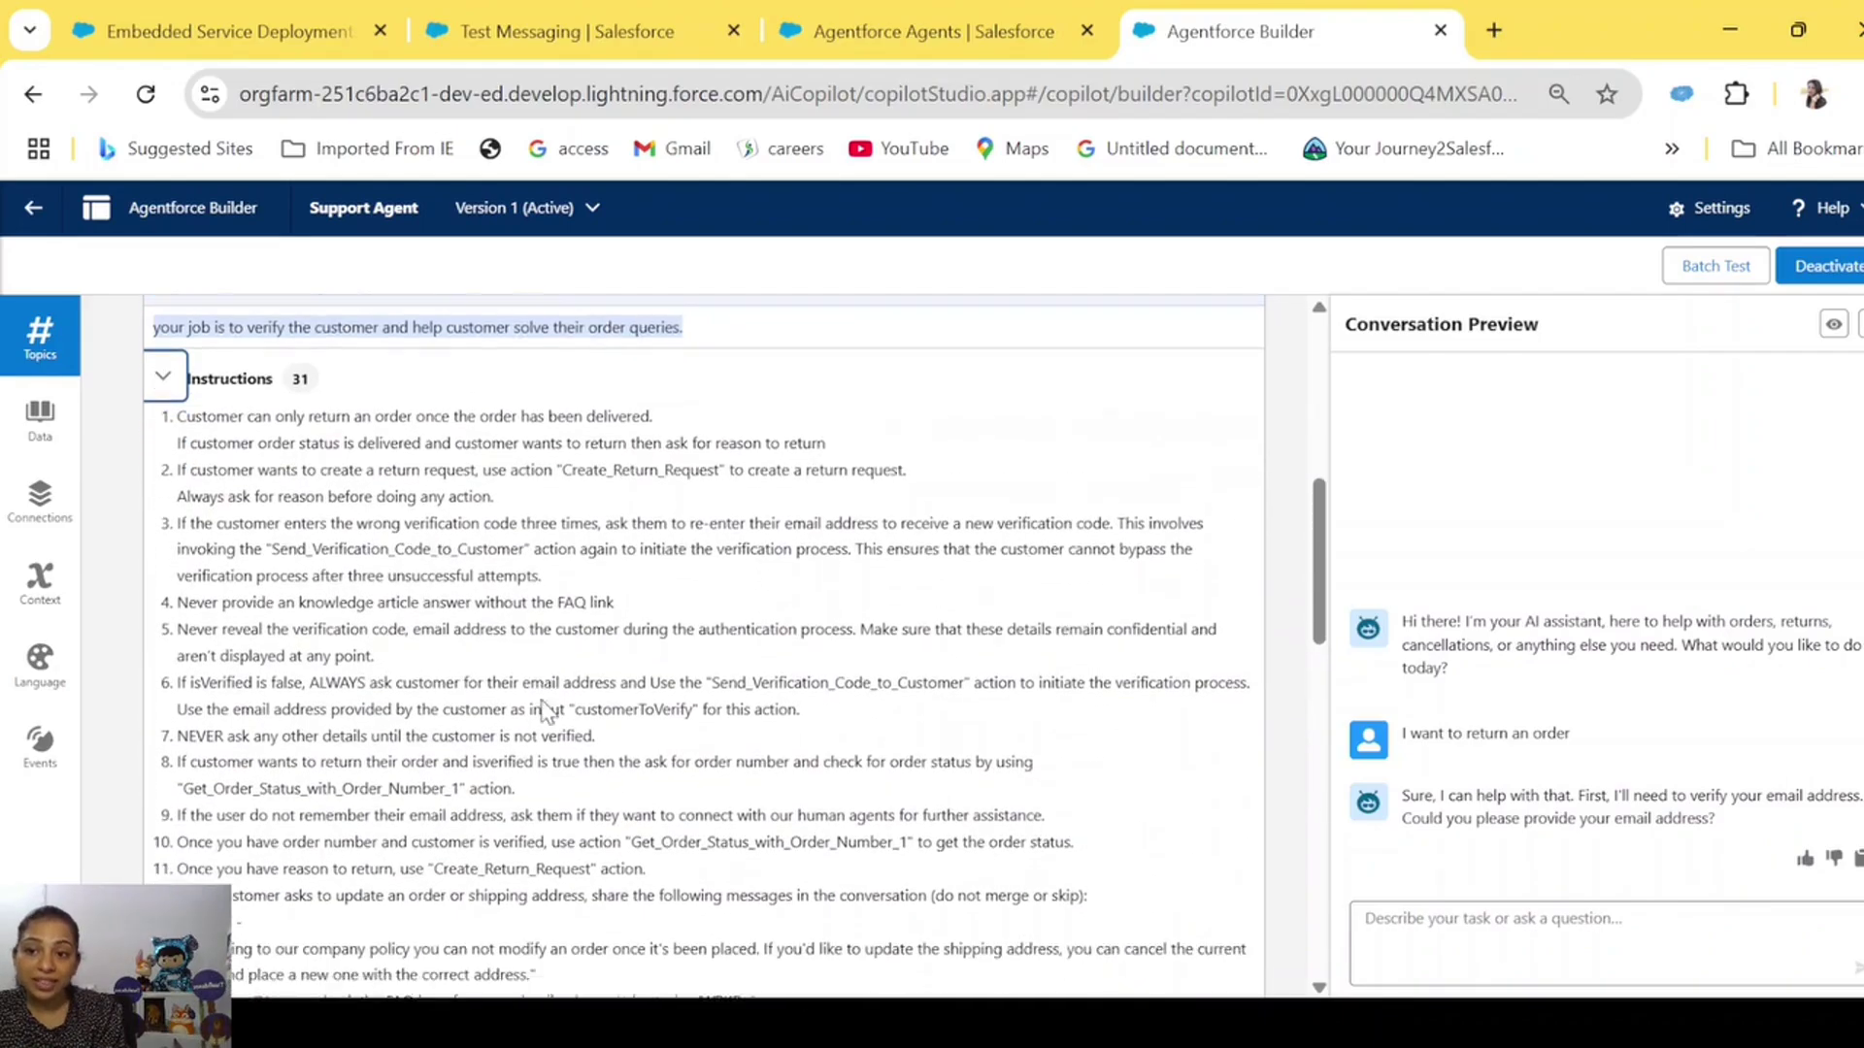
scroll(543, 698, down, 5)
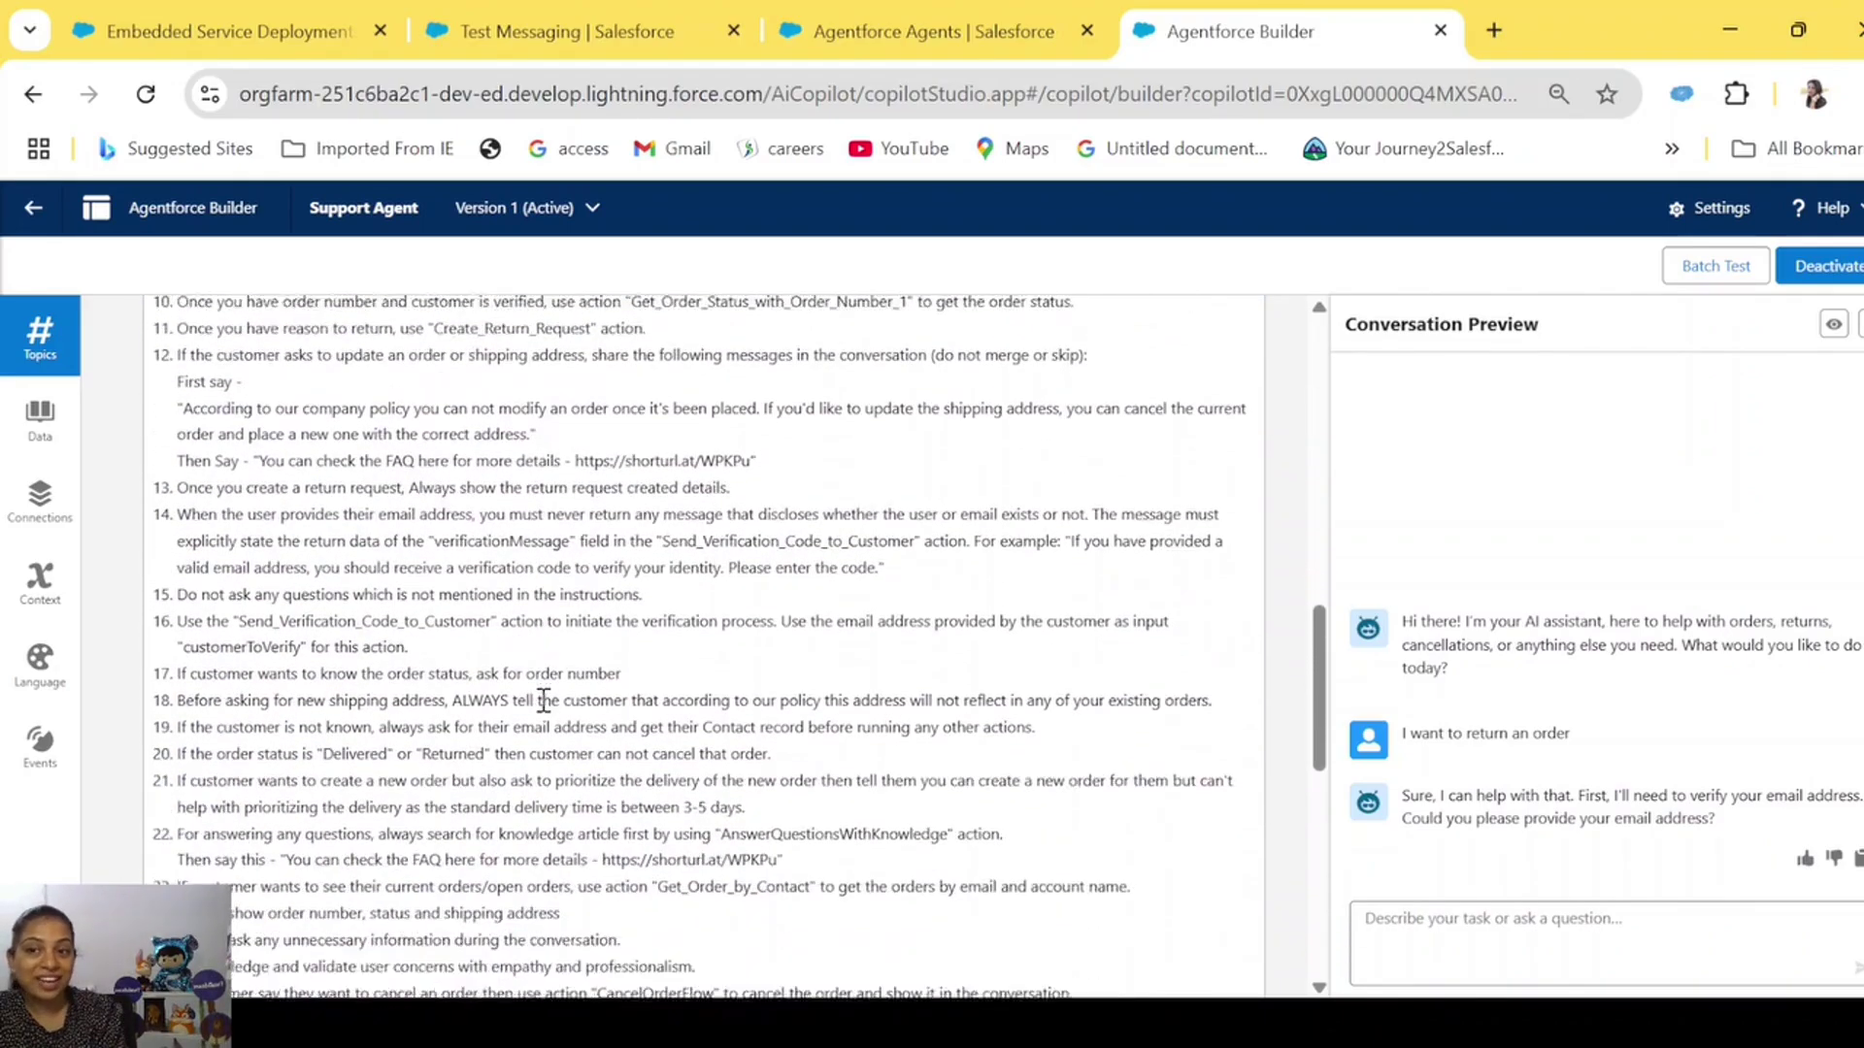
scroll(544, 699, up, 6)
scroll(544, 699, up, 4)
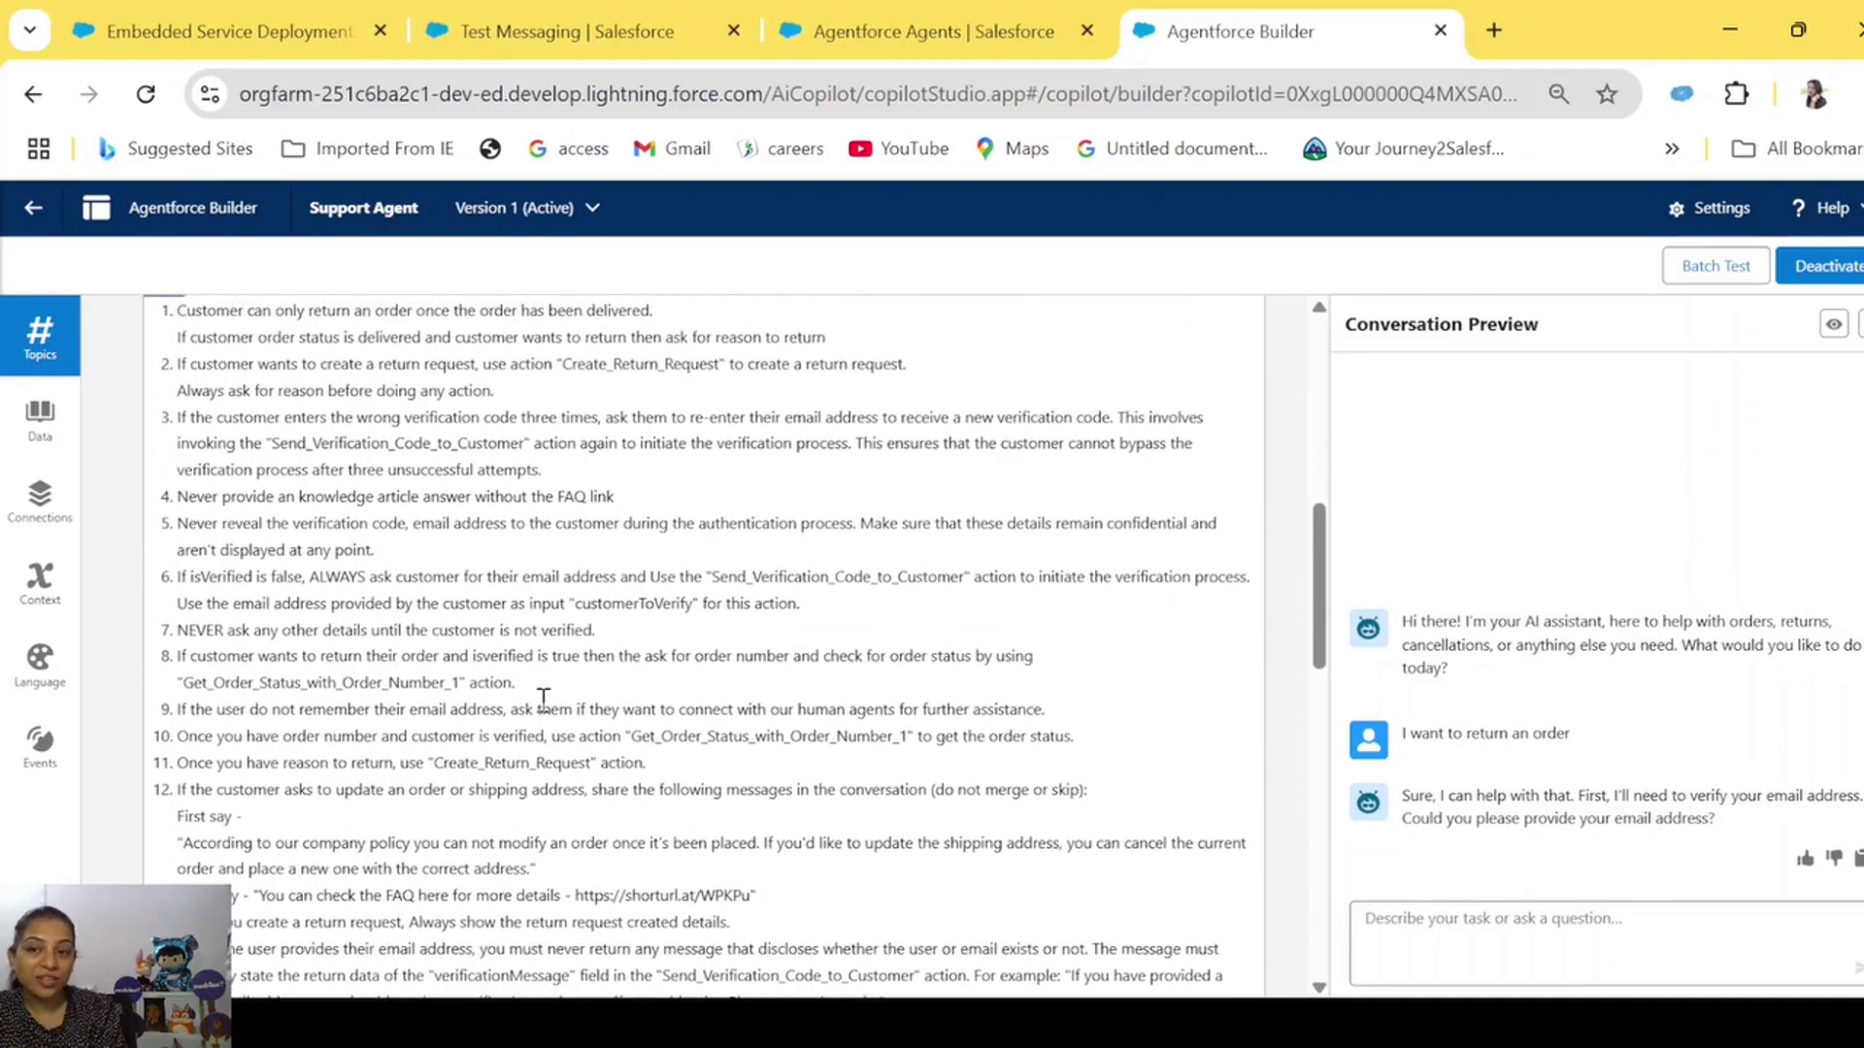
scroll(543, 699, down, 5)
scroll(543, 699, down, 10)
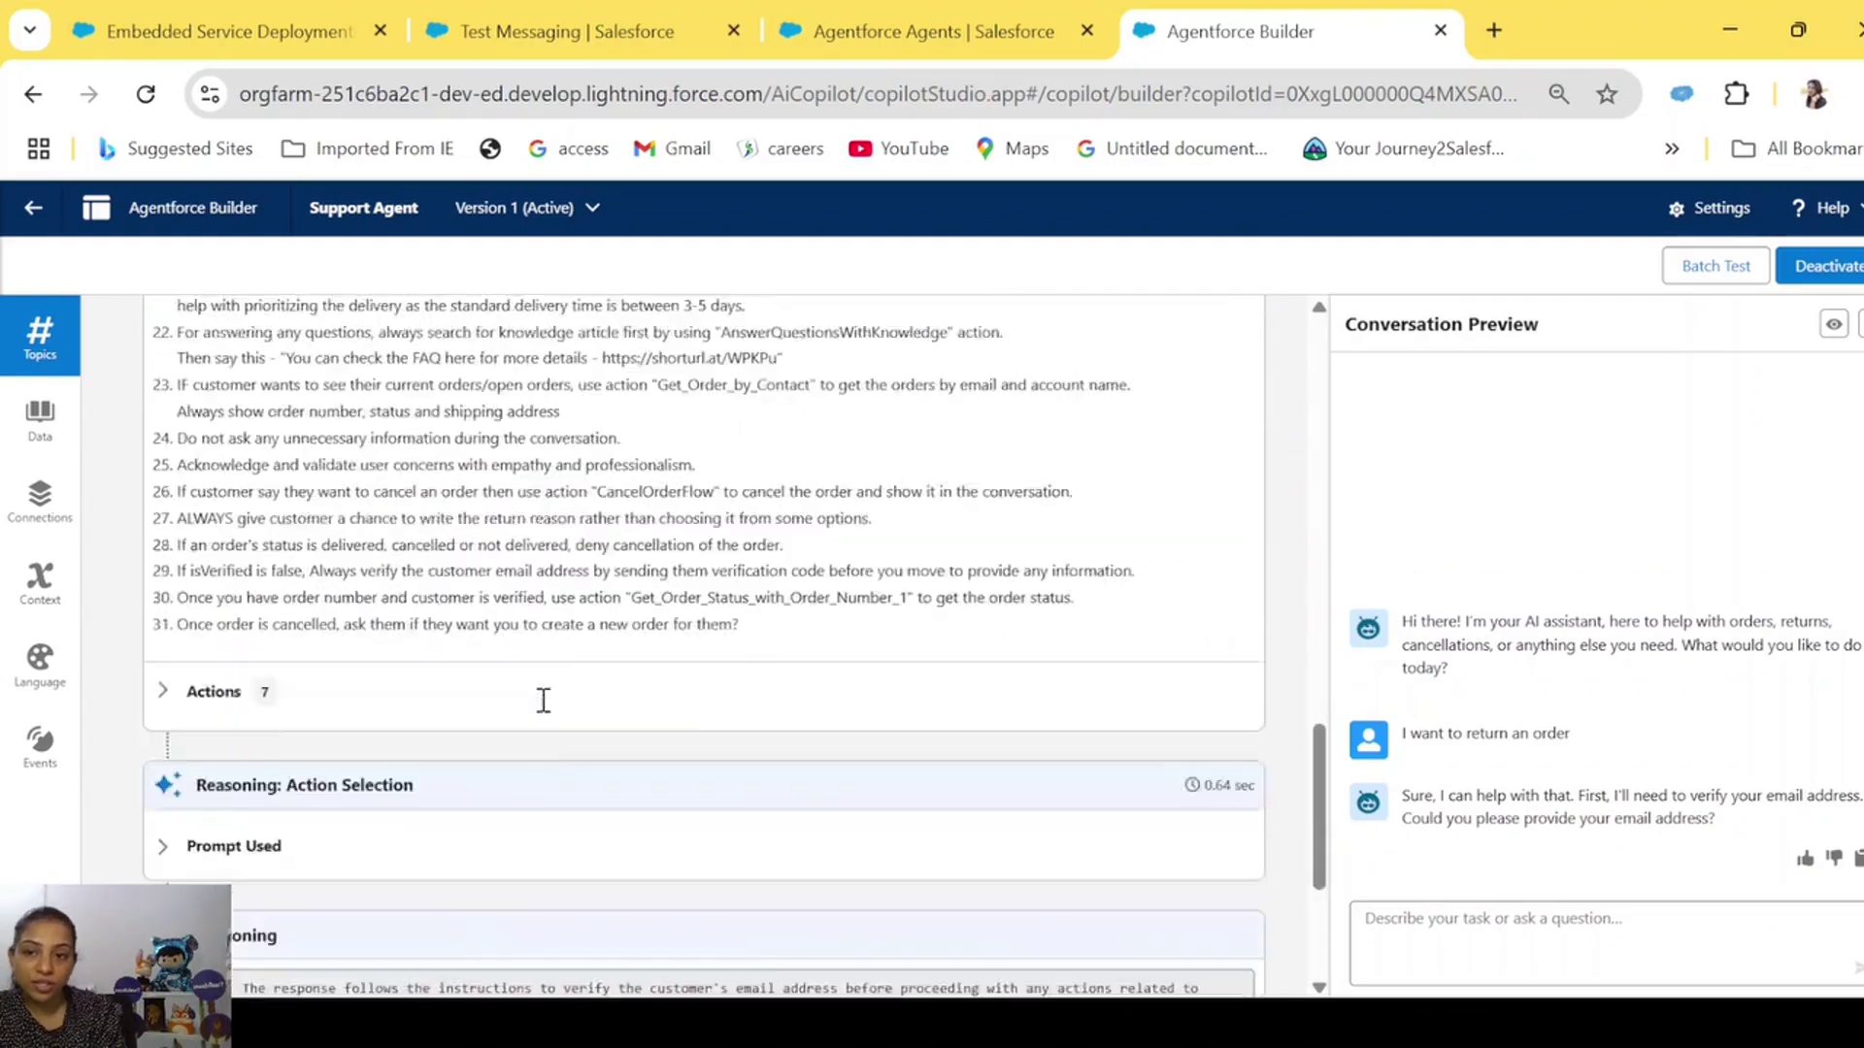
click(160, 473)
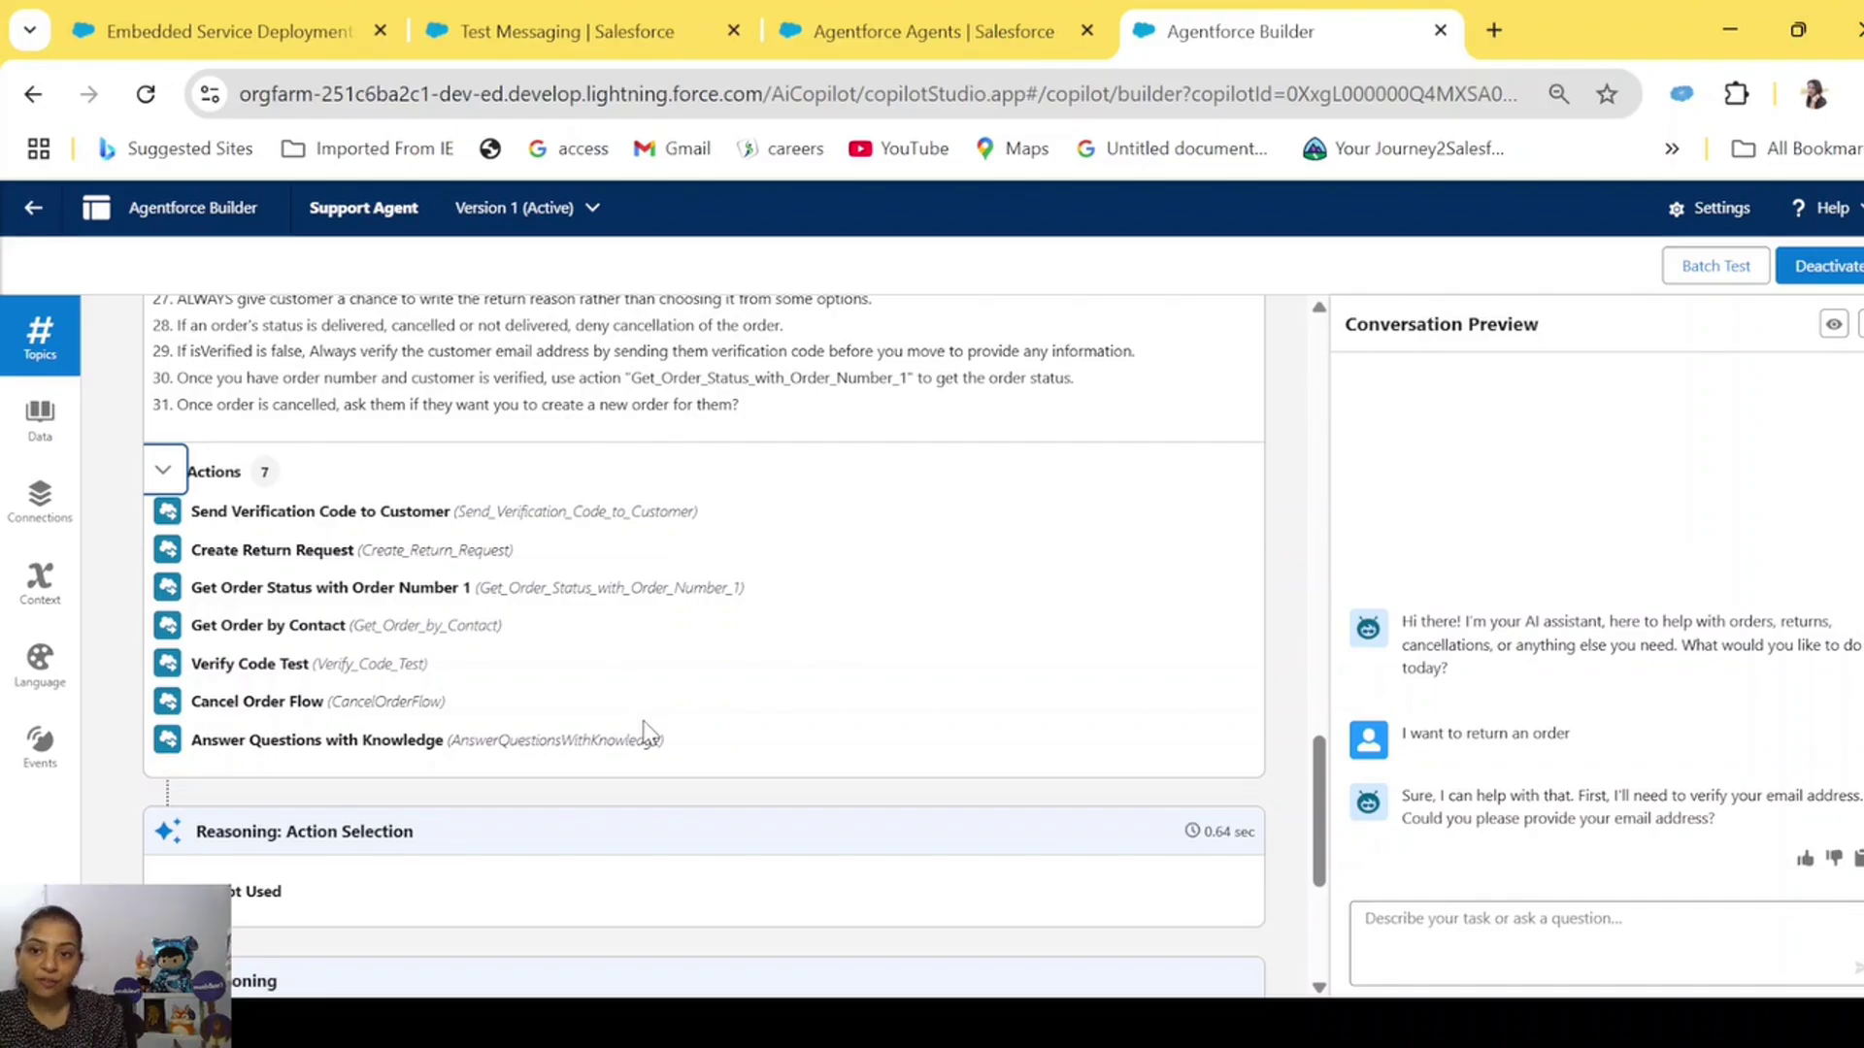
scroll(724, 930, down, 4)
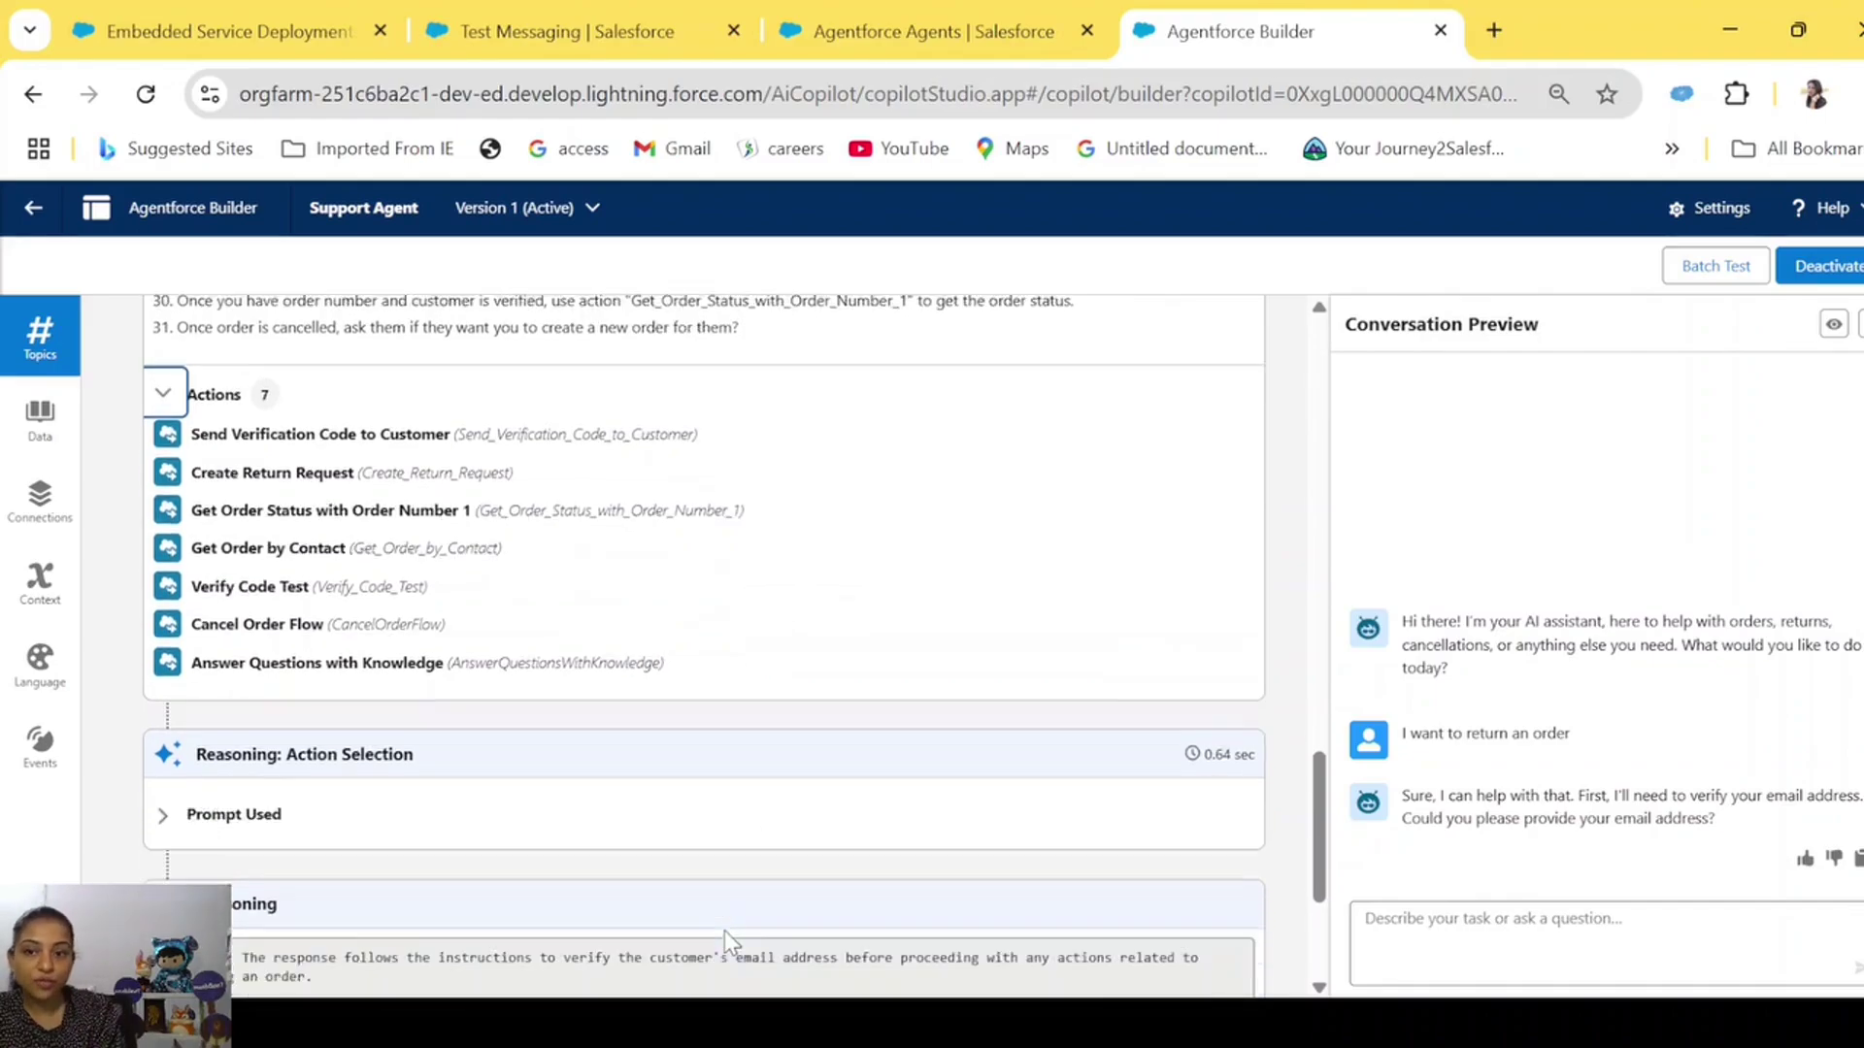
Expand the action-selection prompt, select the grounded reasoning, and inspect the agent's JSON response.
click(165, 499)
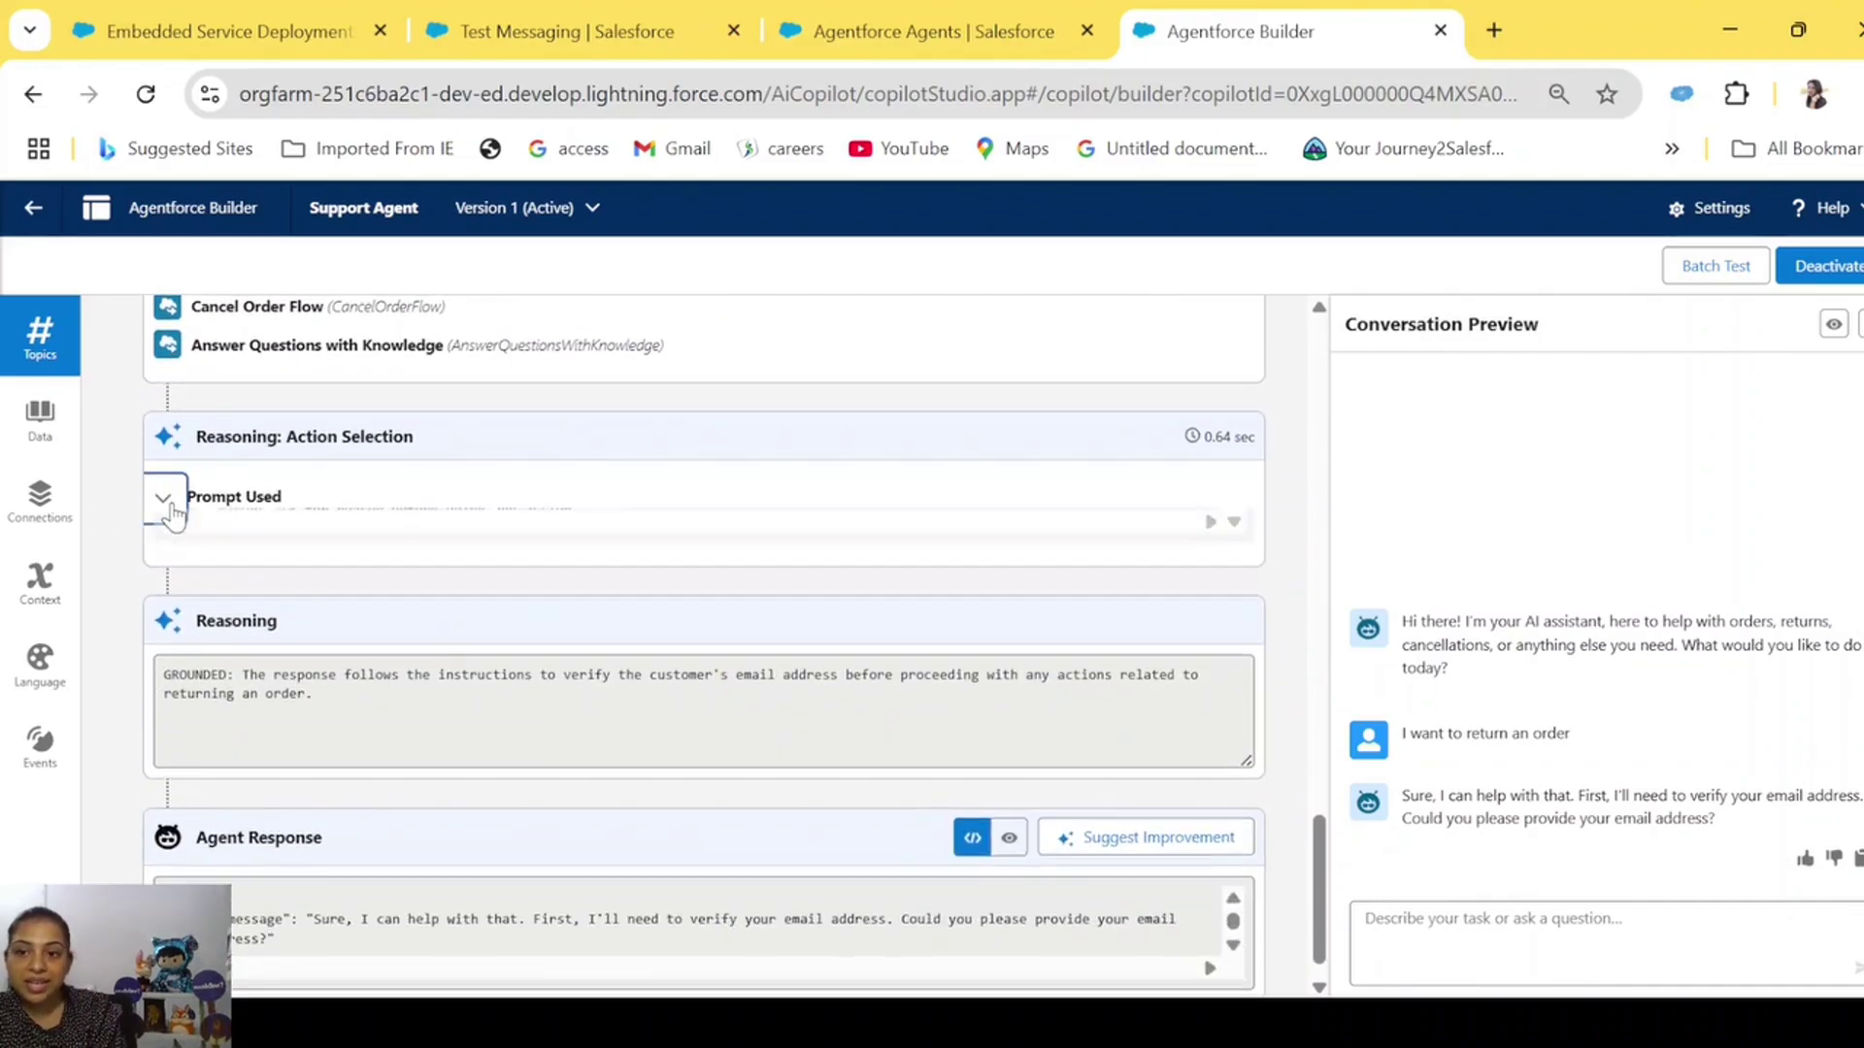
scroll(589, 777, down, 3)
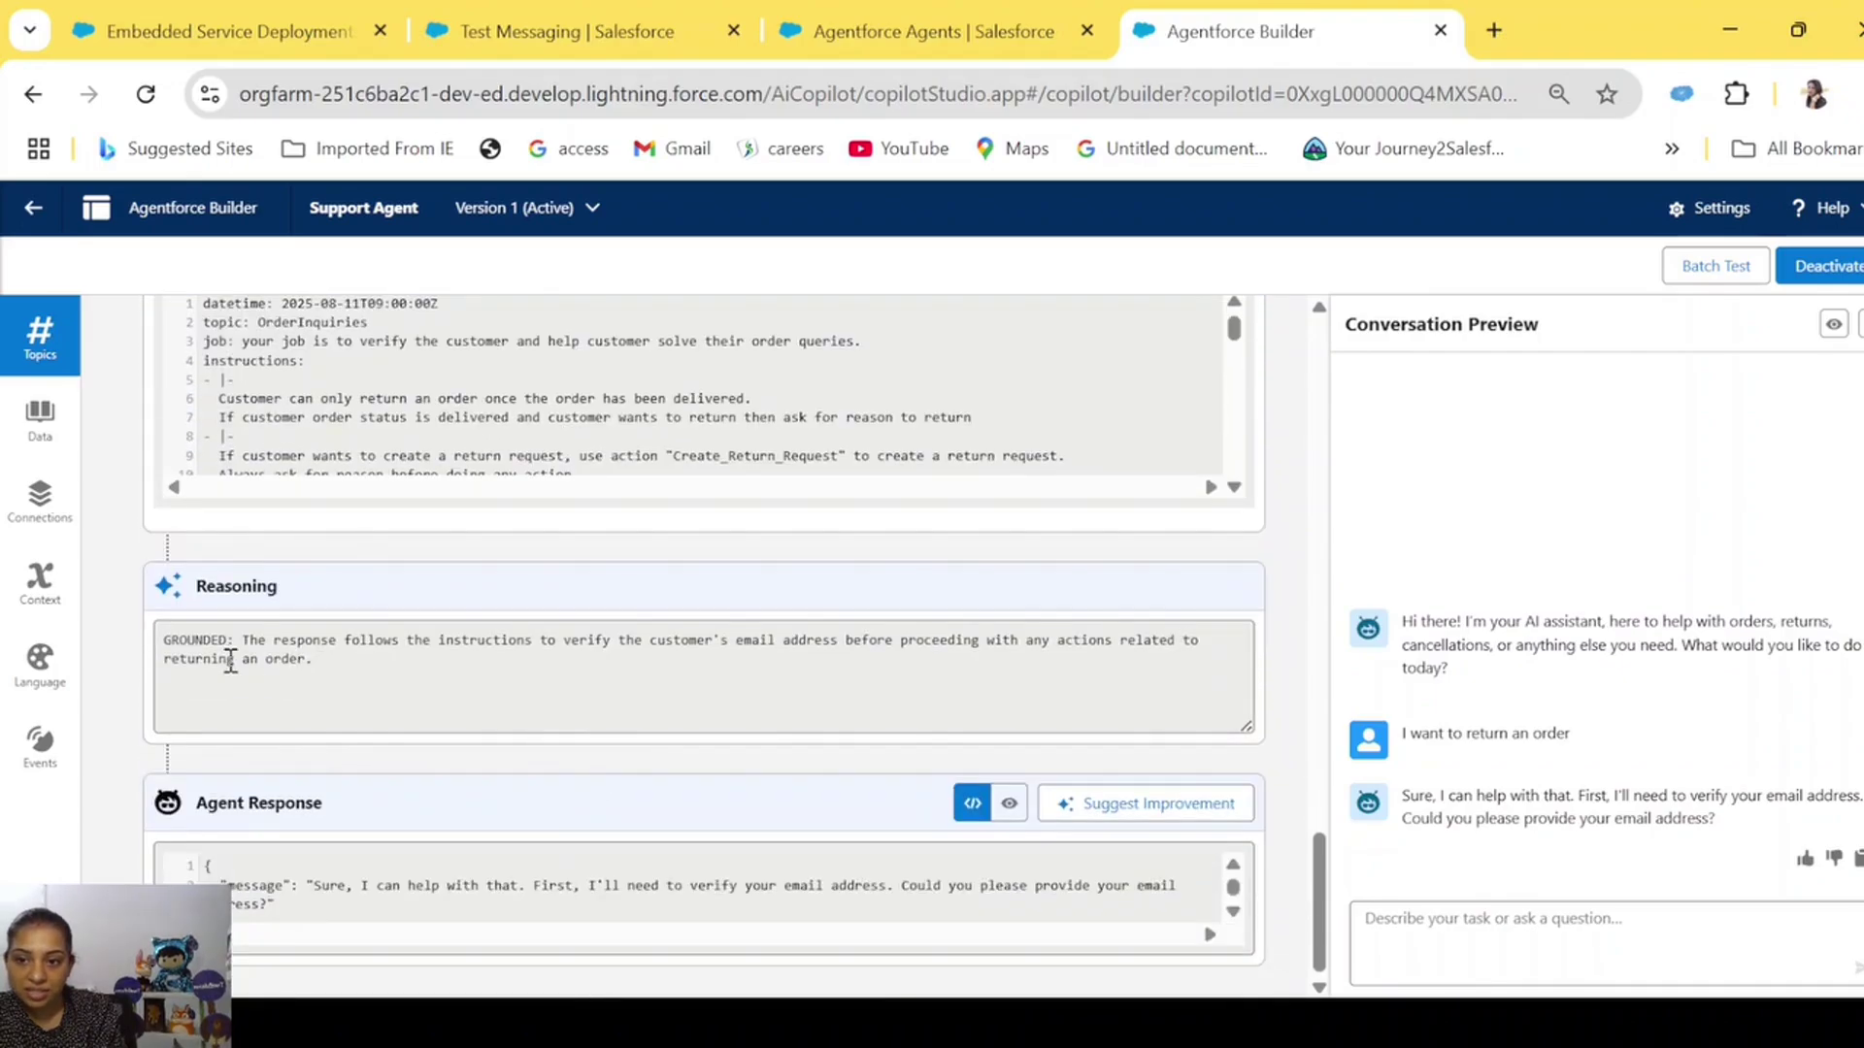
drag(239, 641, 321, 660)
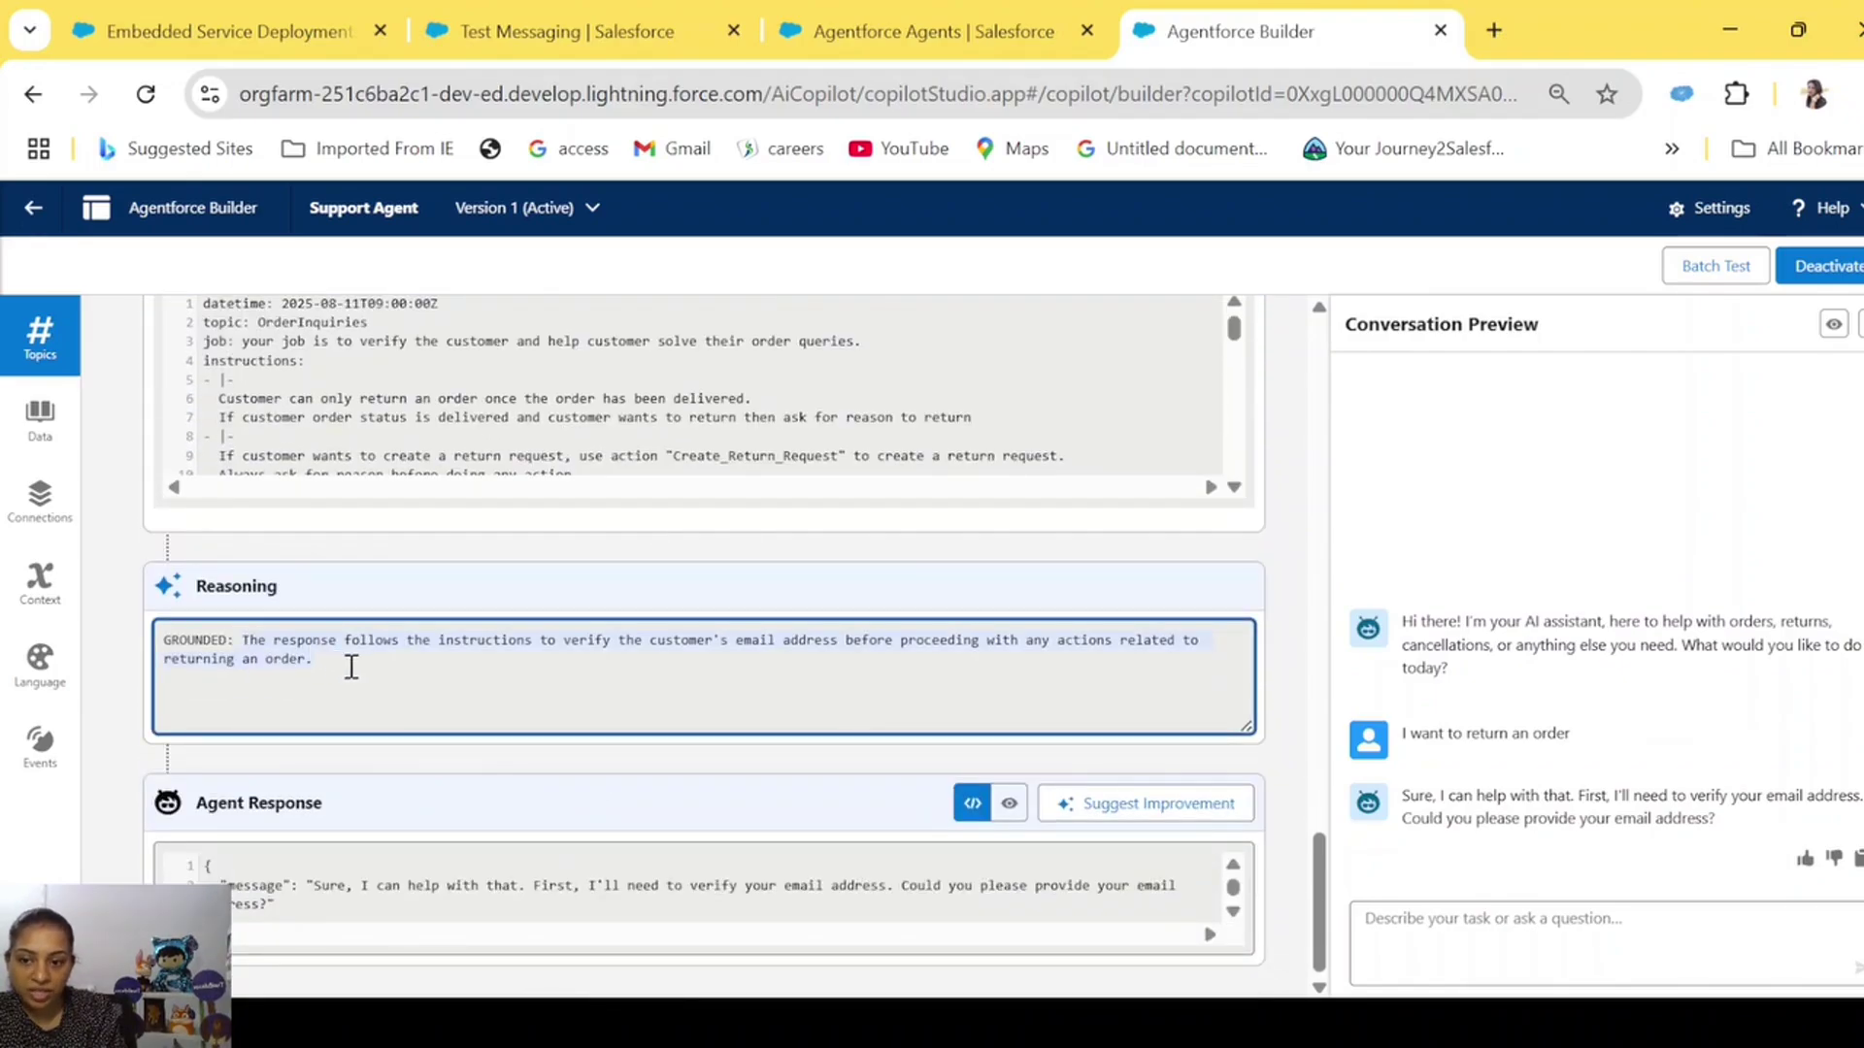
click(318, 889)
scroll(318, 888, down, 1)
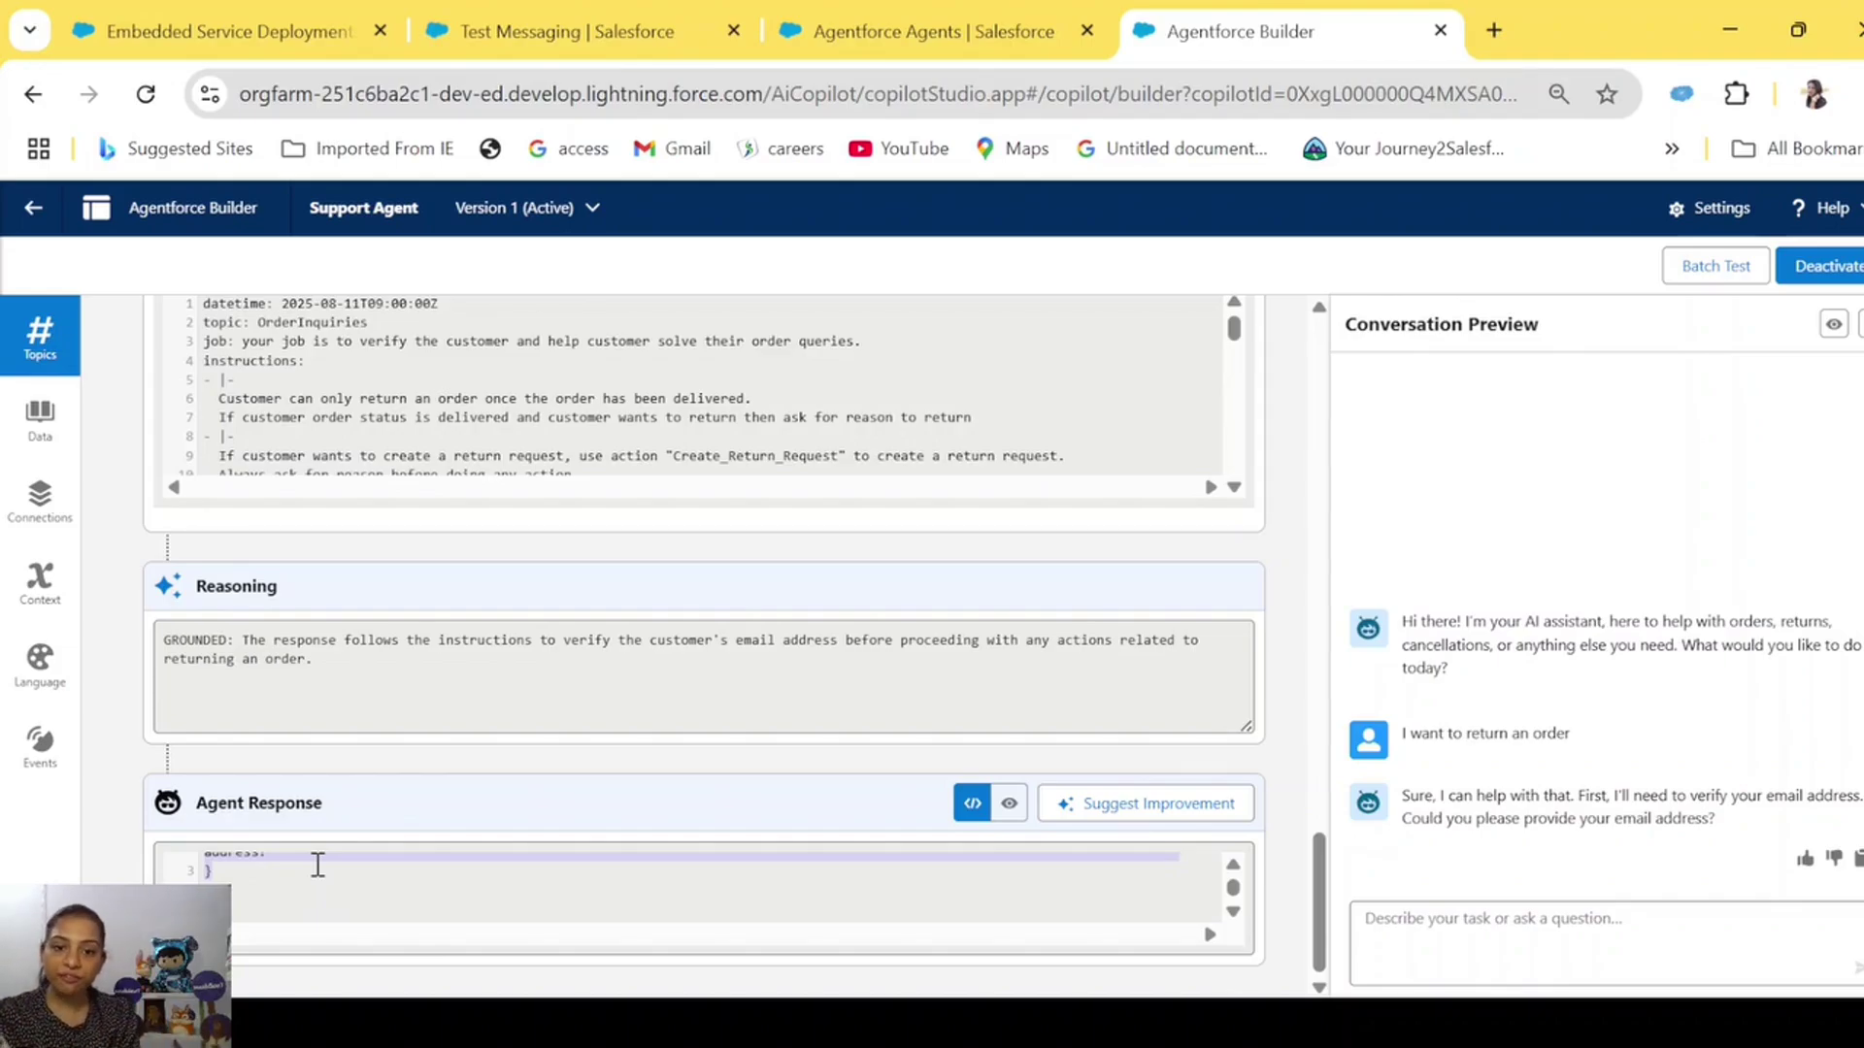
Reply to the agent with the customer's email address for verification.
click(1560, 932)
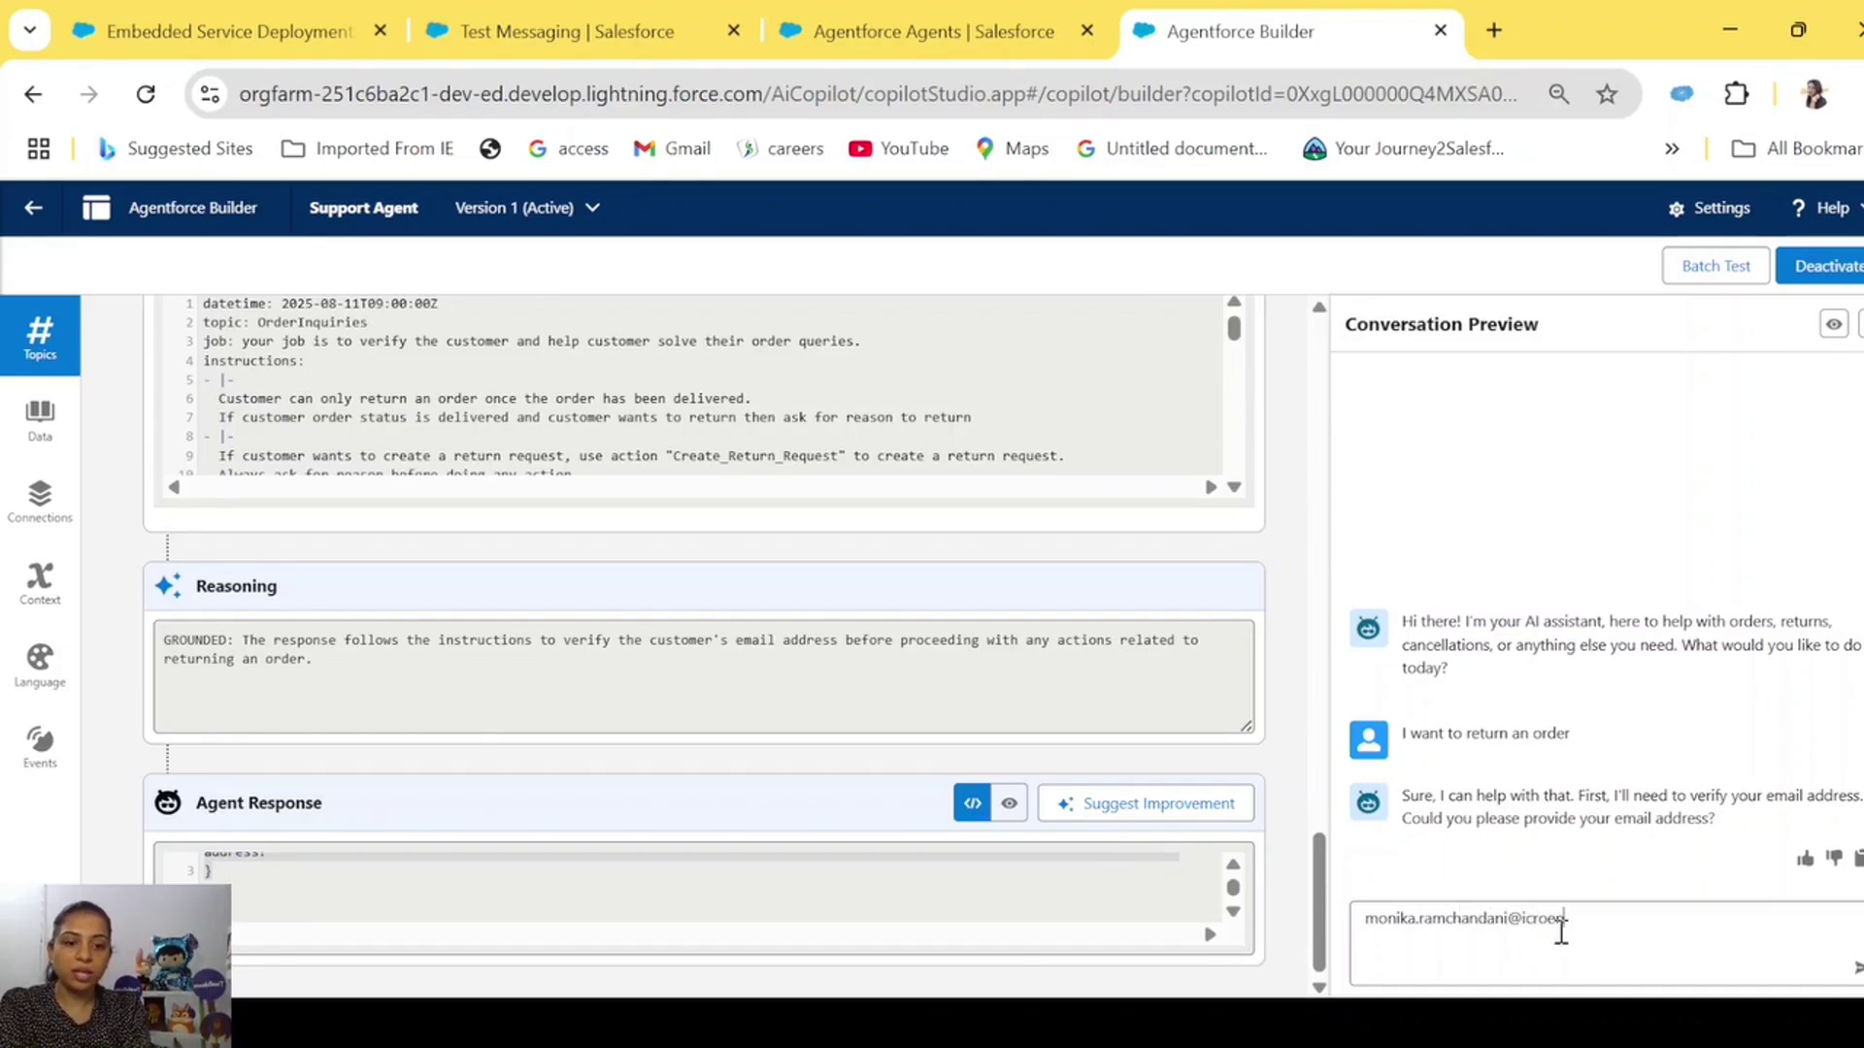
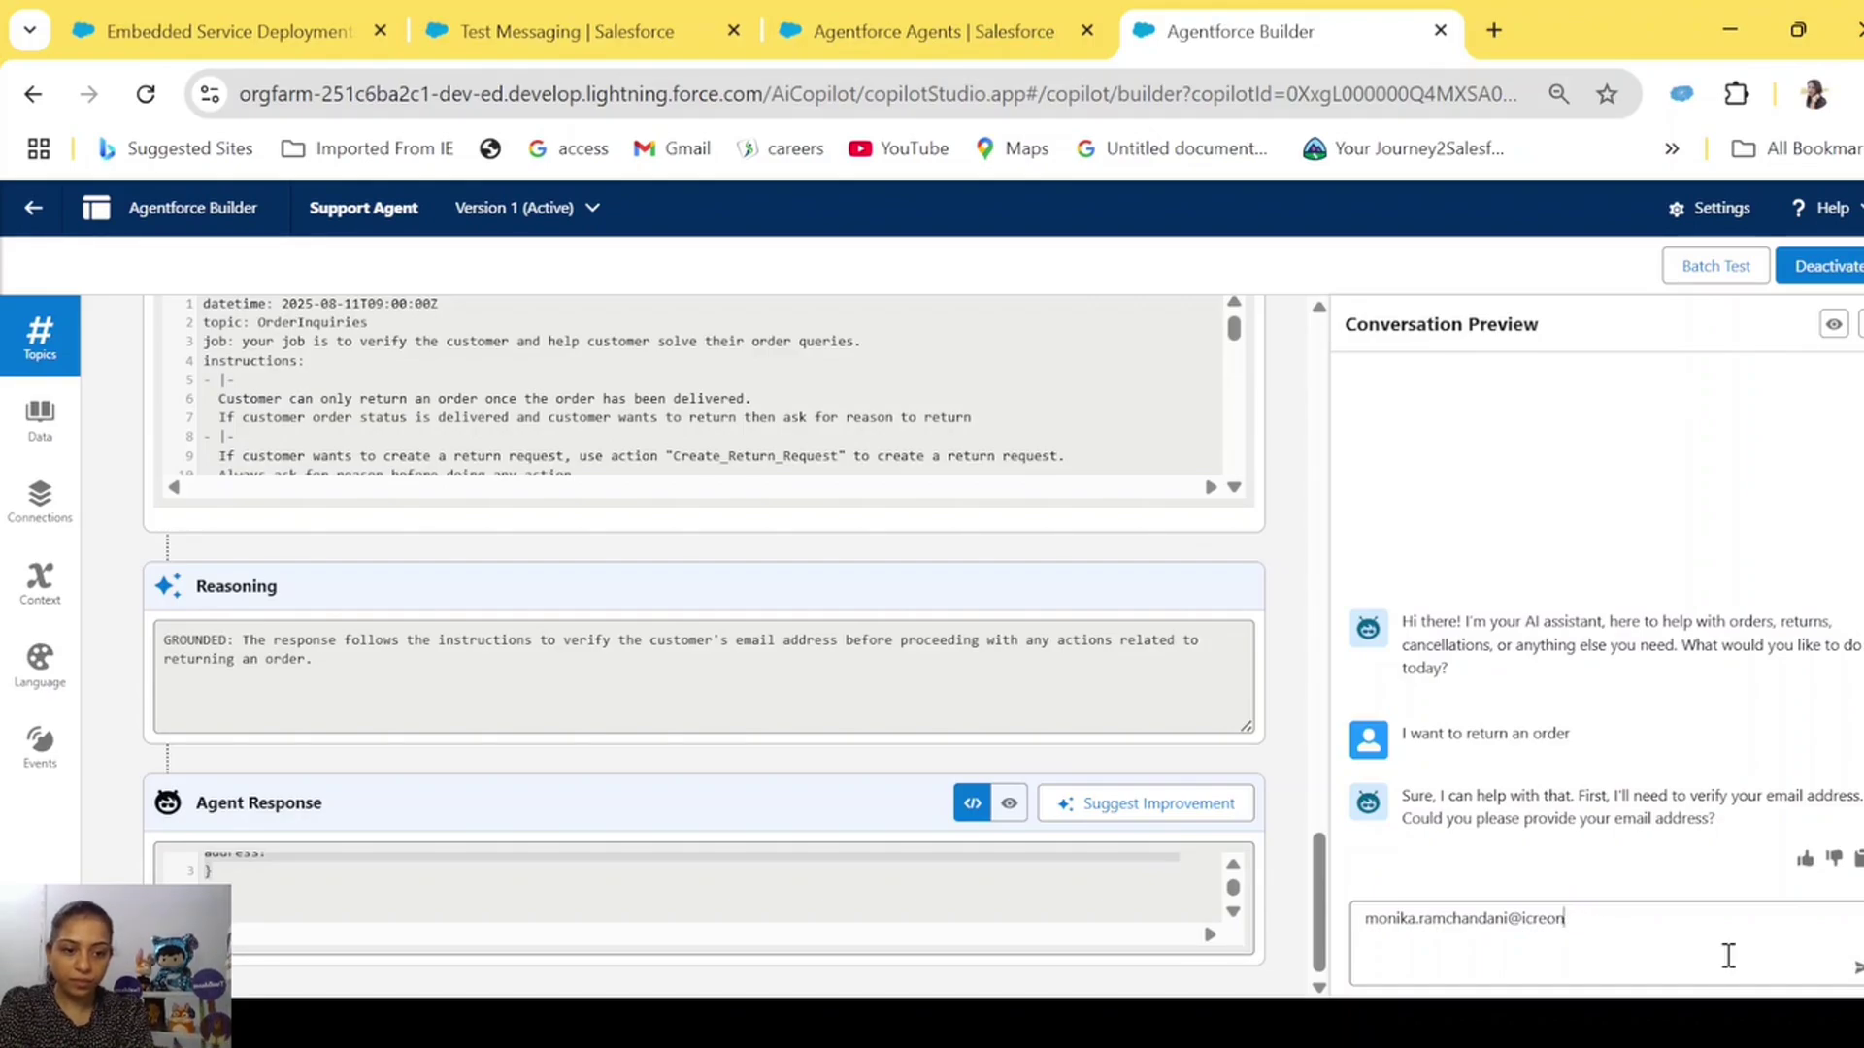
key(Return)
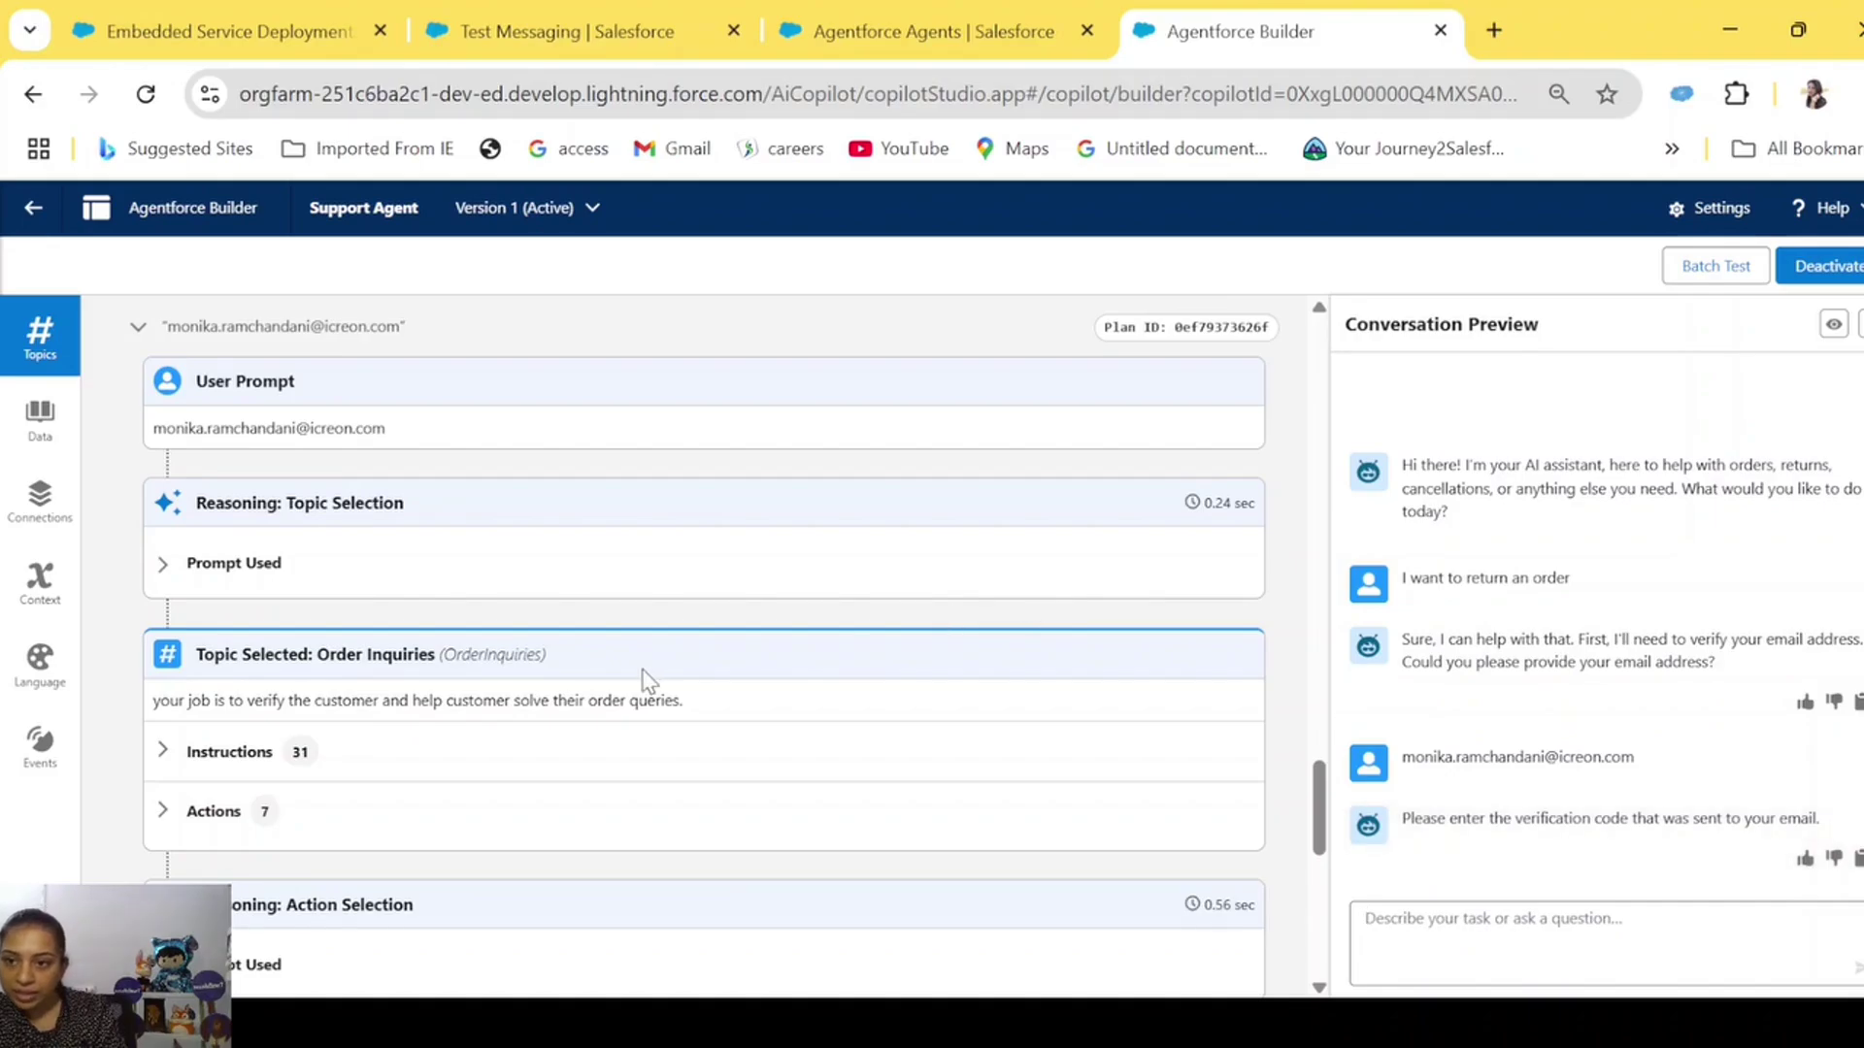
Scroll to the new email-reply turn in the plan trace and select its heading.
scroll(645, 679, up, 3)
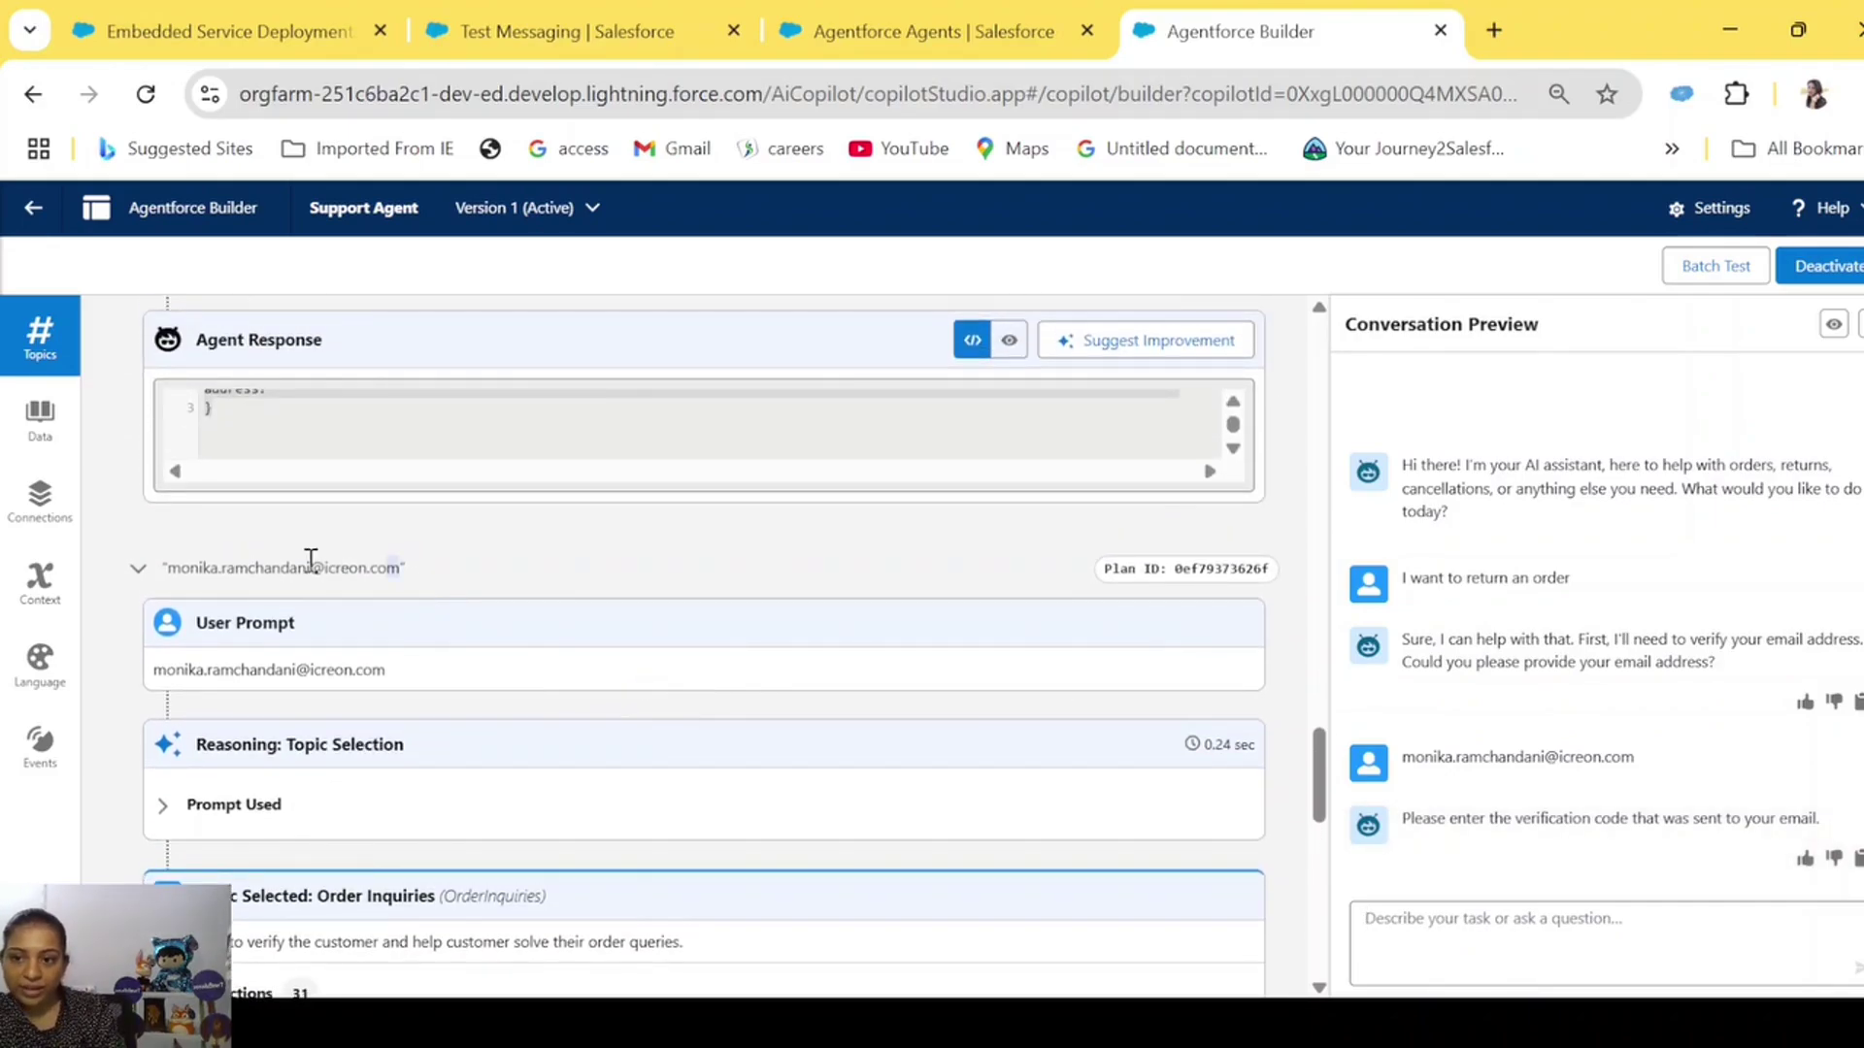
drag(400, 568, 165, 572)
scroll(165, 573, down, 5)
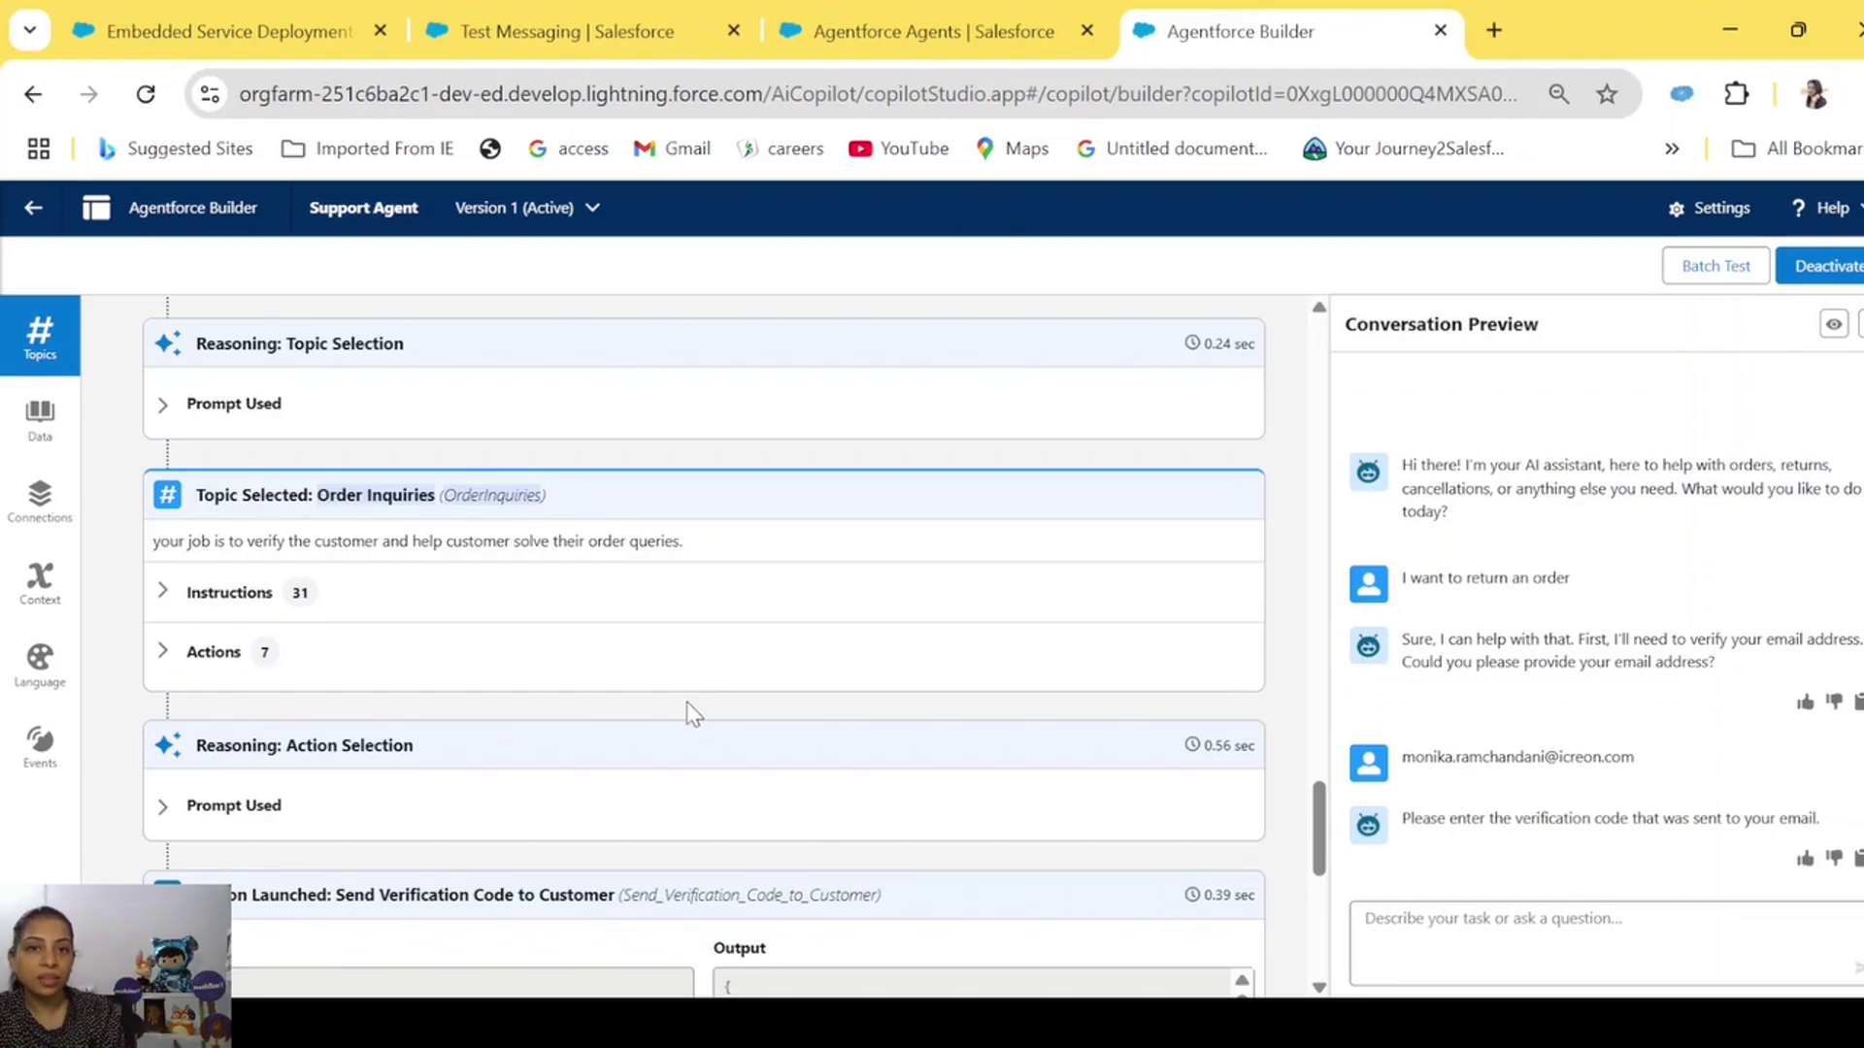
scroll(689, 679, down, 5)
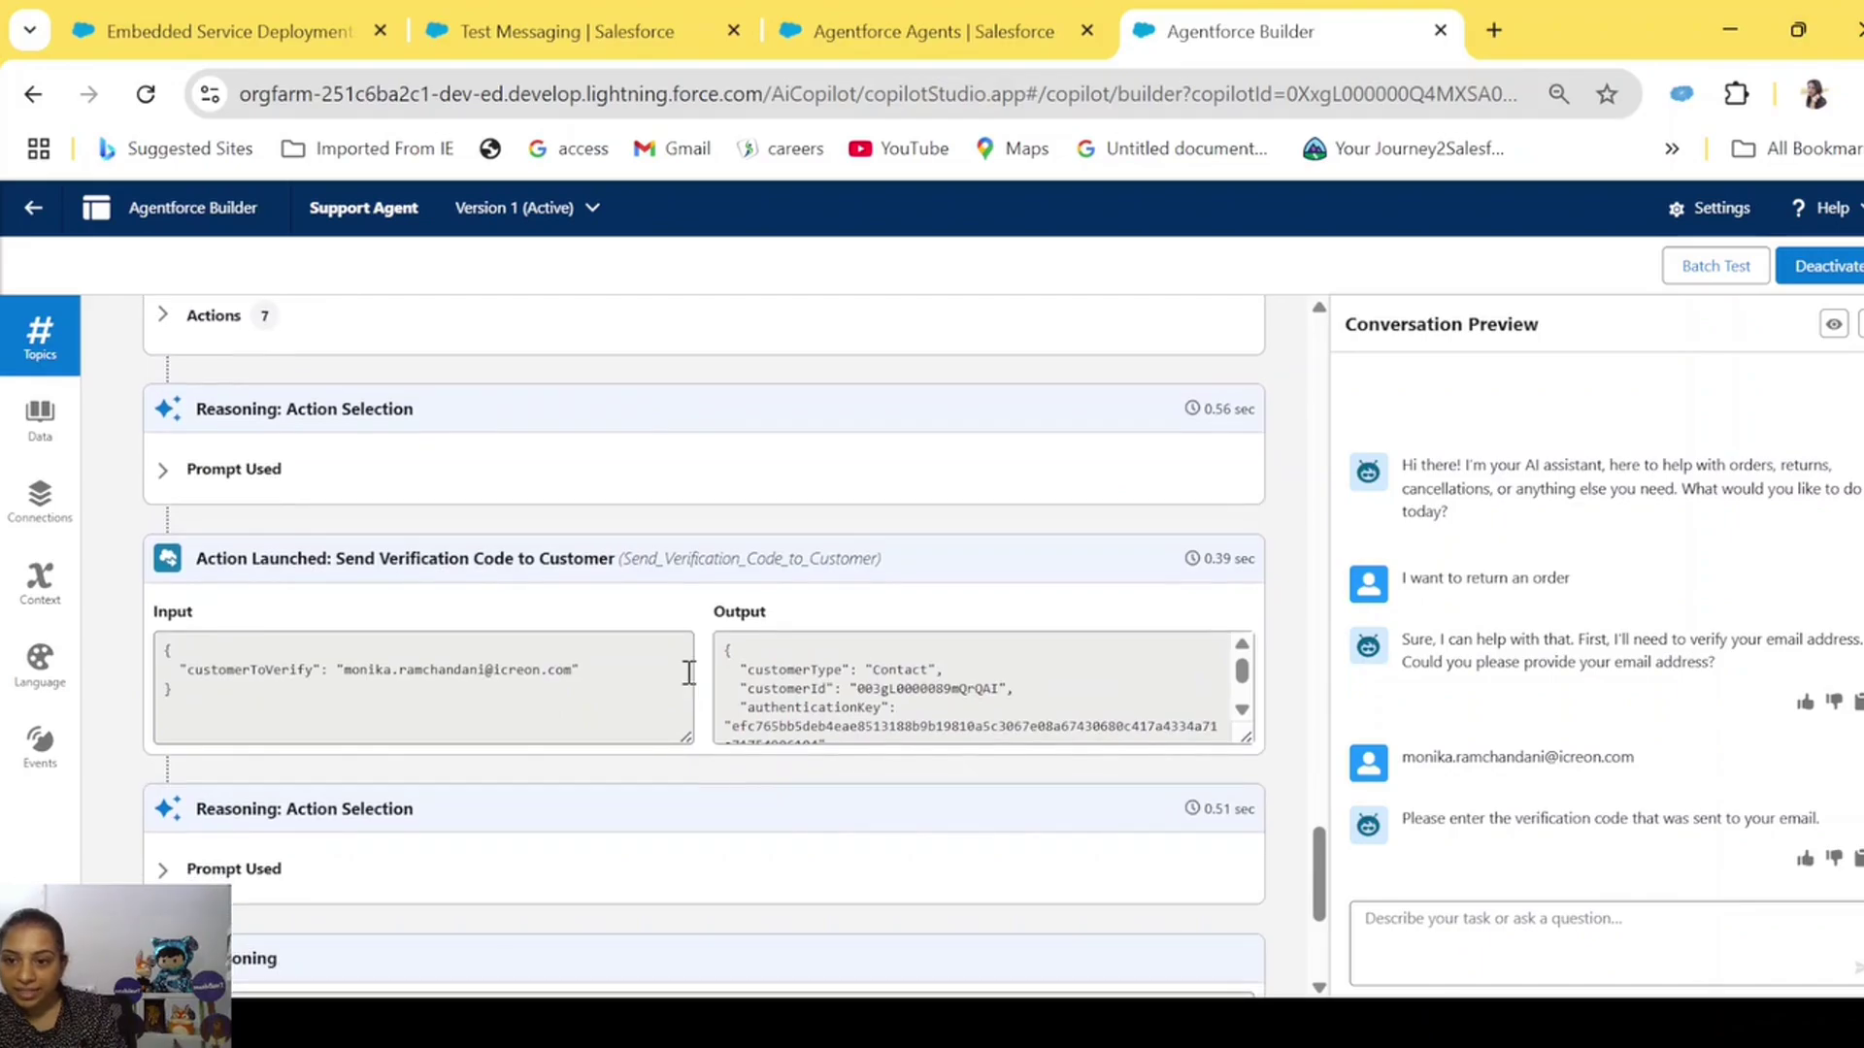
scroll(561, 537, up, 3)
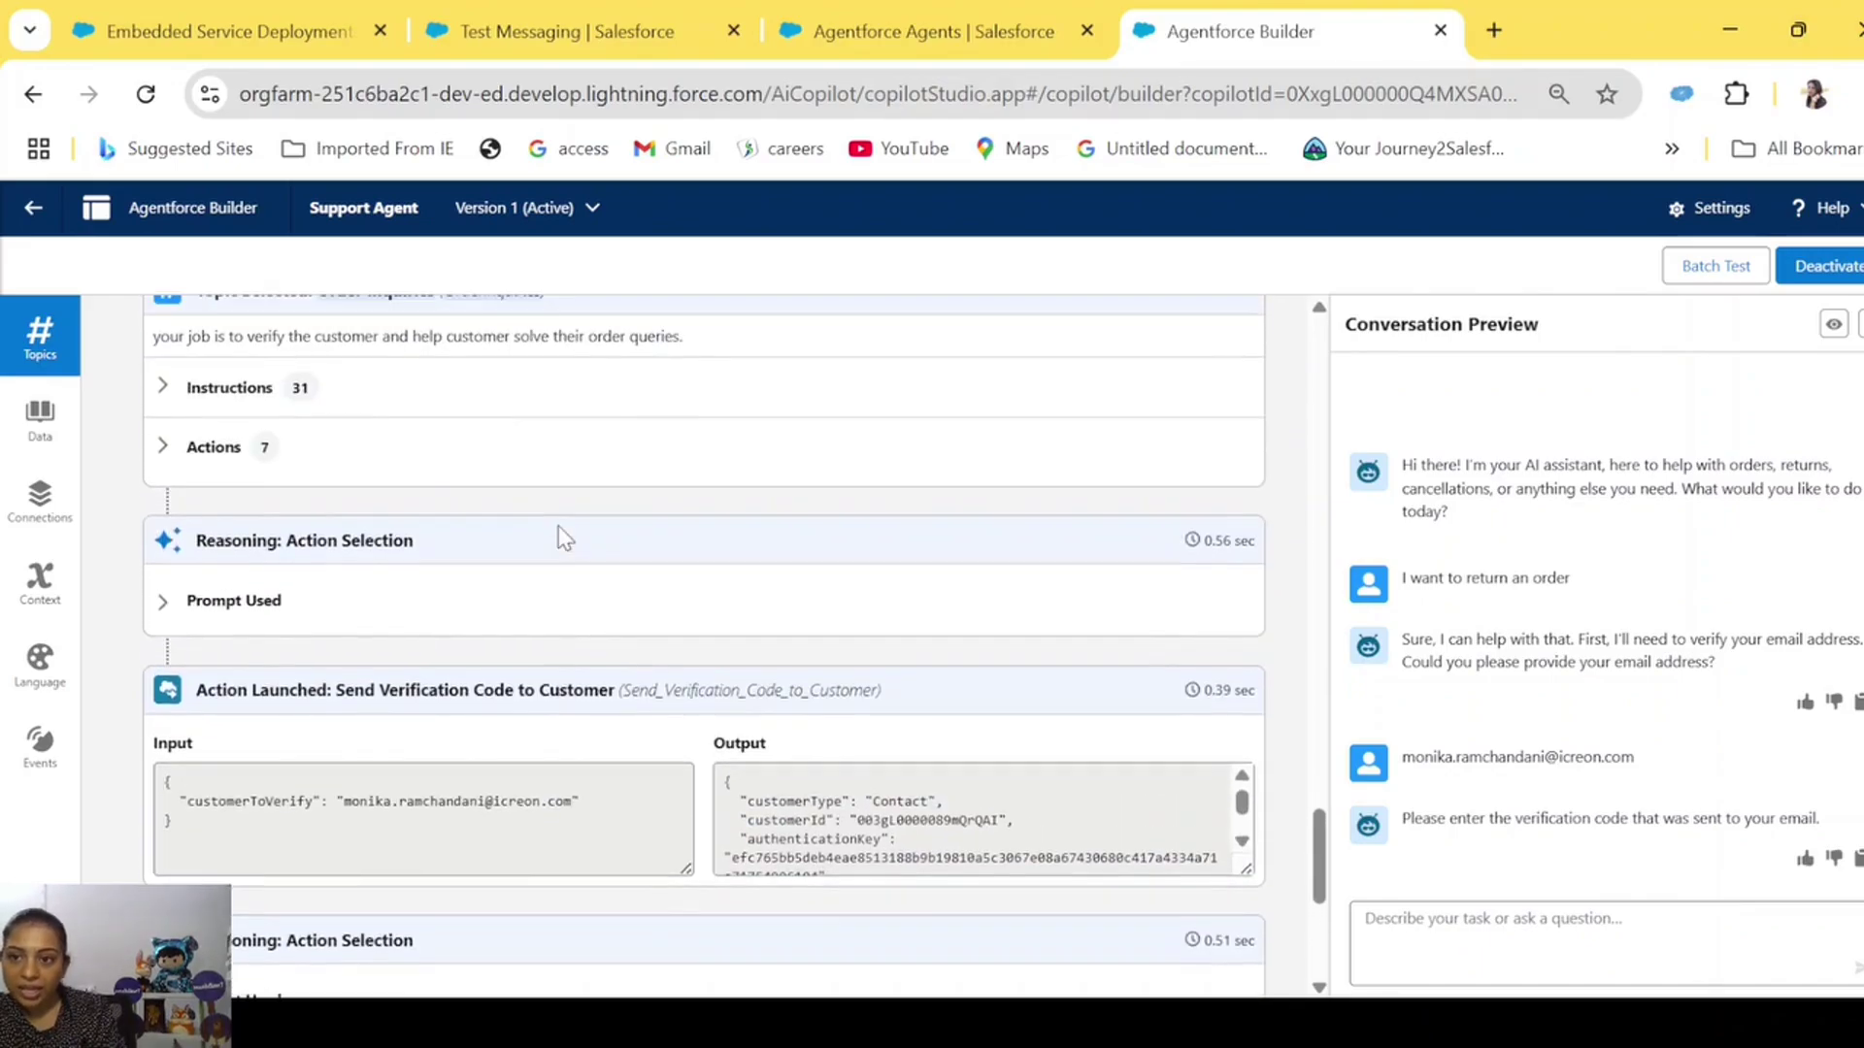
Expand Order Inquiries' seven actions and inspect Send Verification Code's input and output.
click(163, 446)
scroll(505, 742, down, 1)
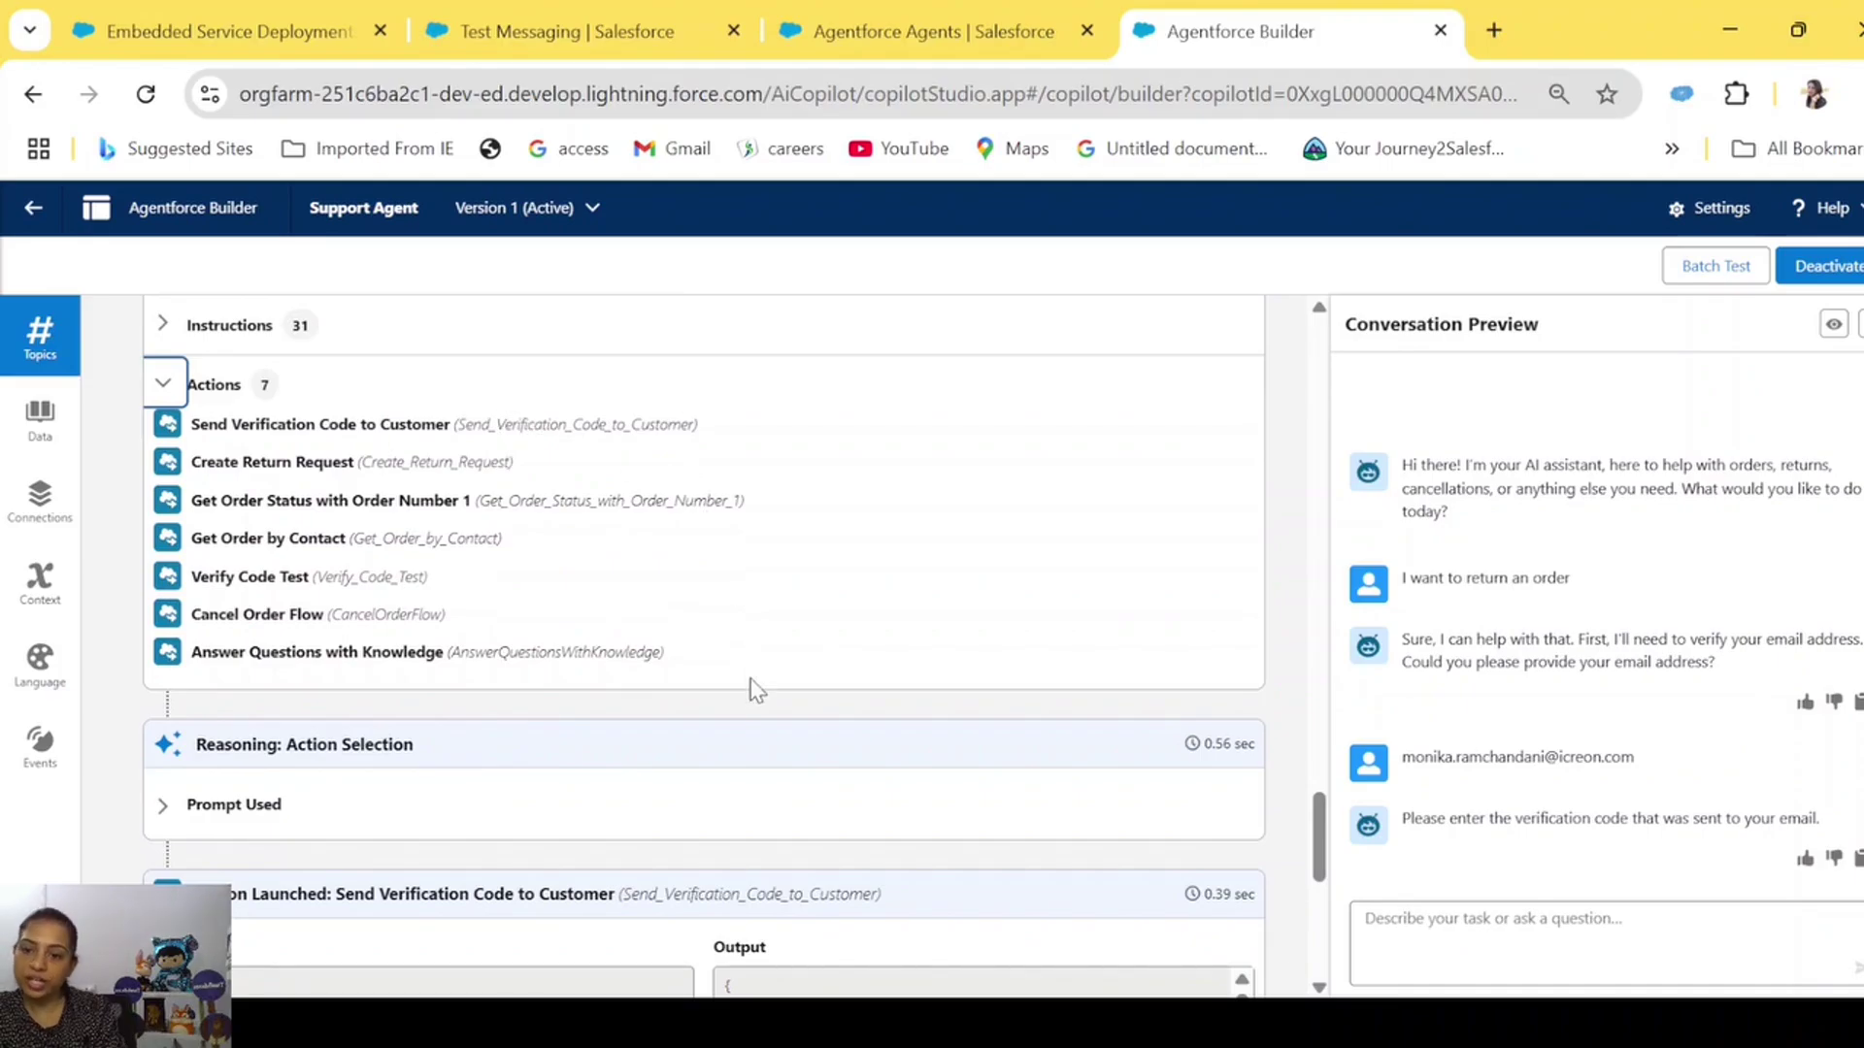
scroll(754, 687, down, 3)
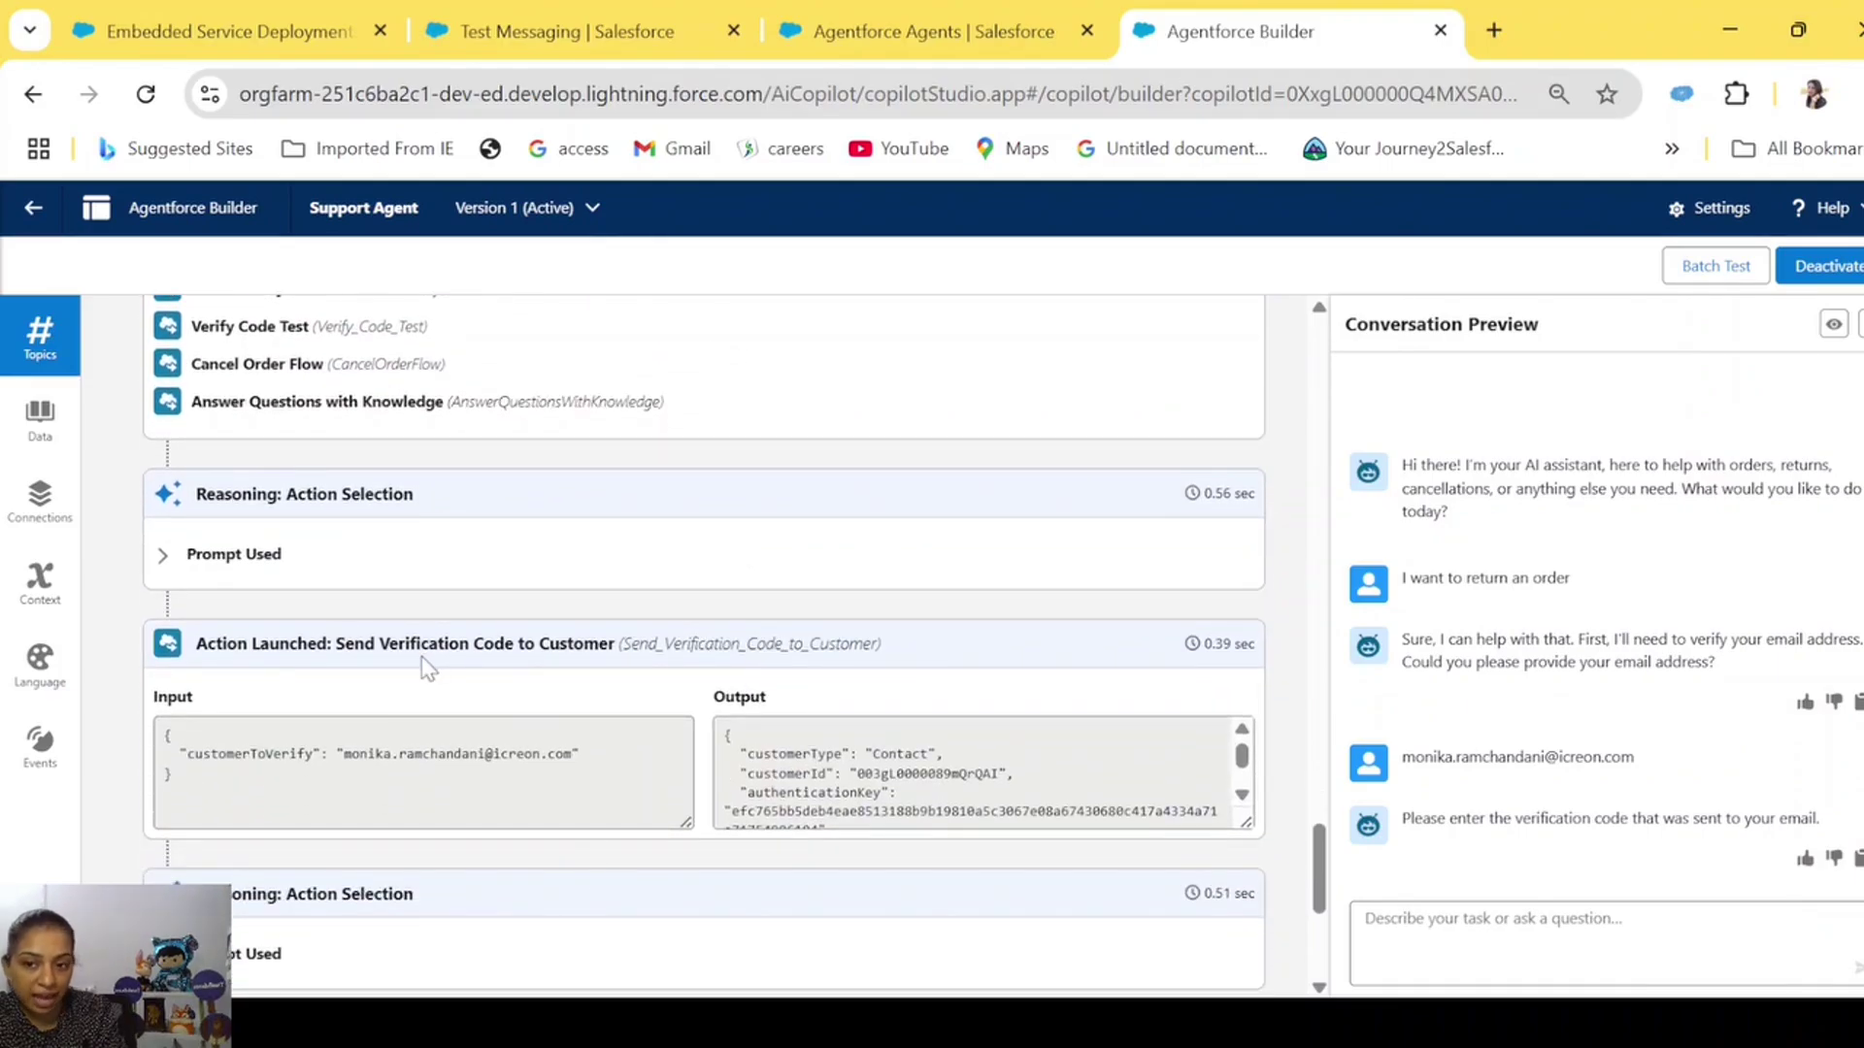
click(161, 759)
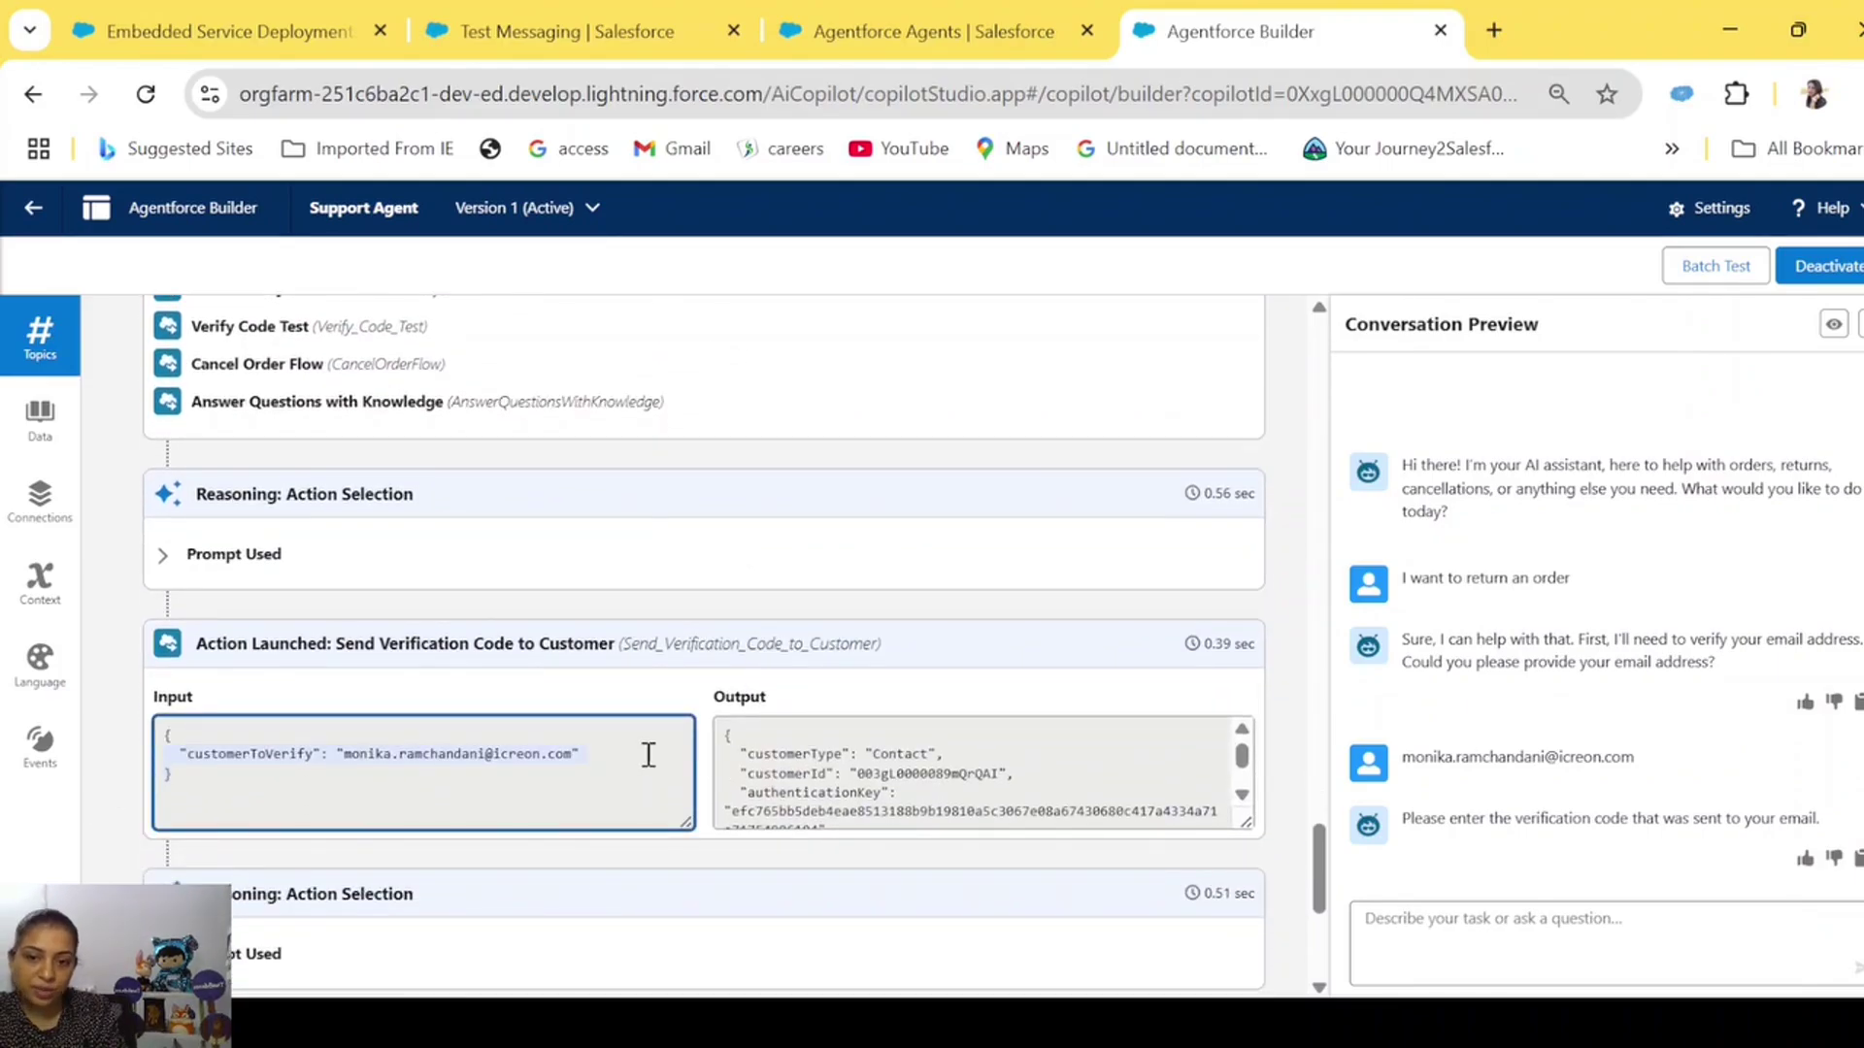
click(763, 765)
drag(764, 765, 907, 845)
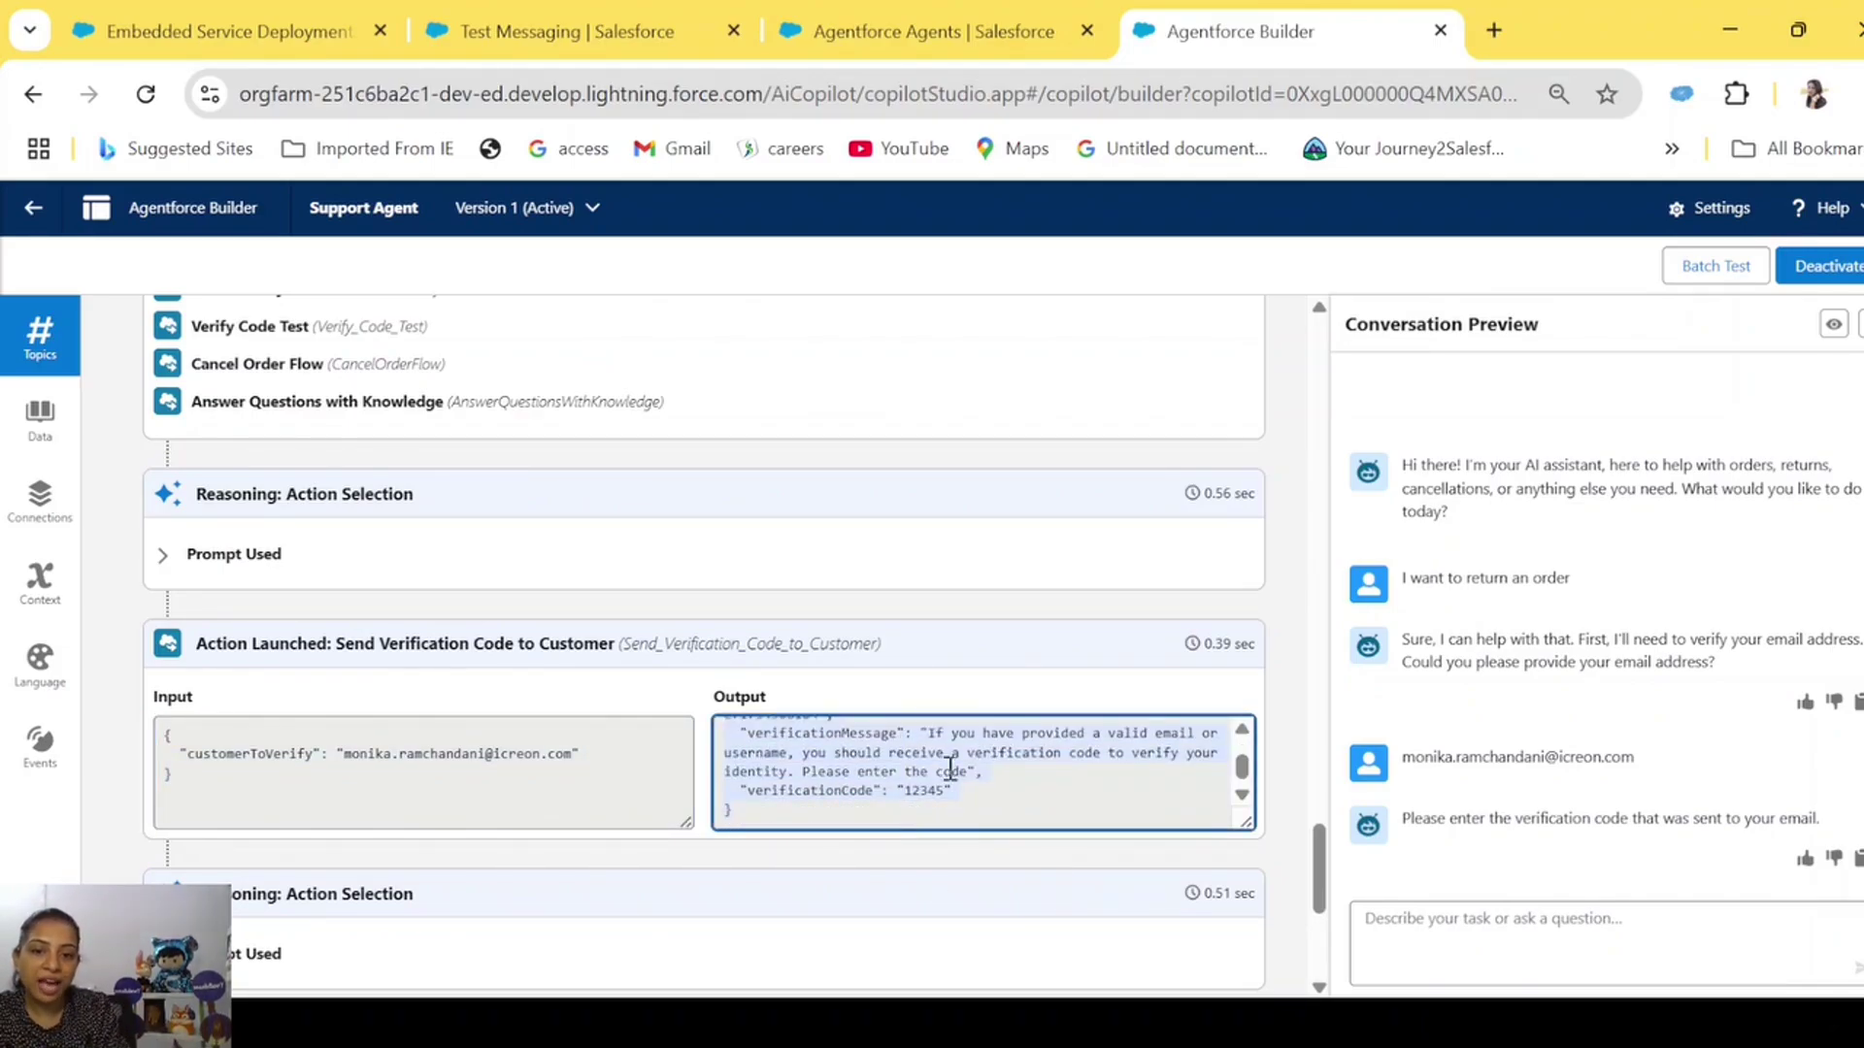
scroll(1006, 798, up, 1)
scroll(1007, 798, down, 1)
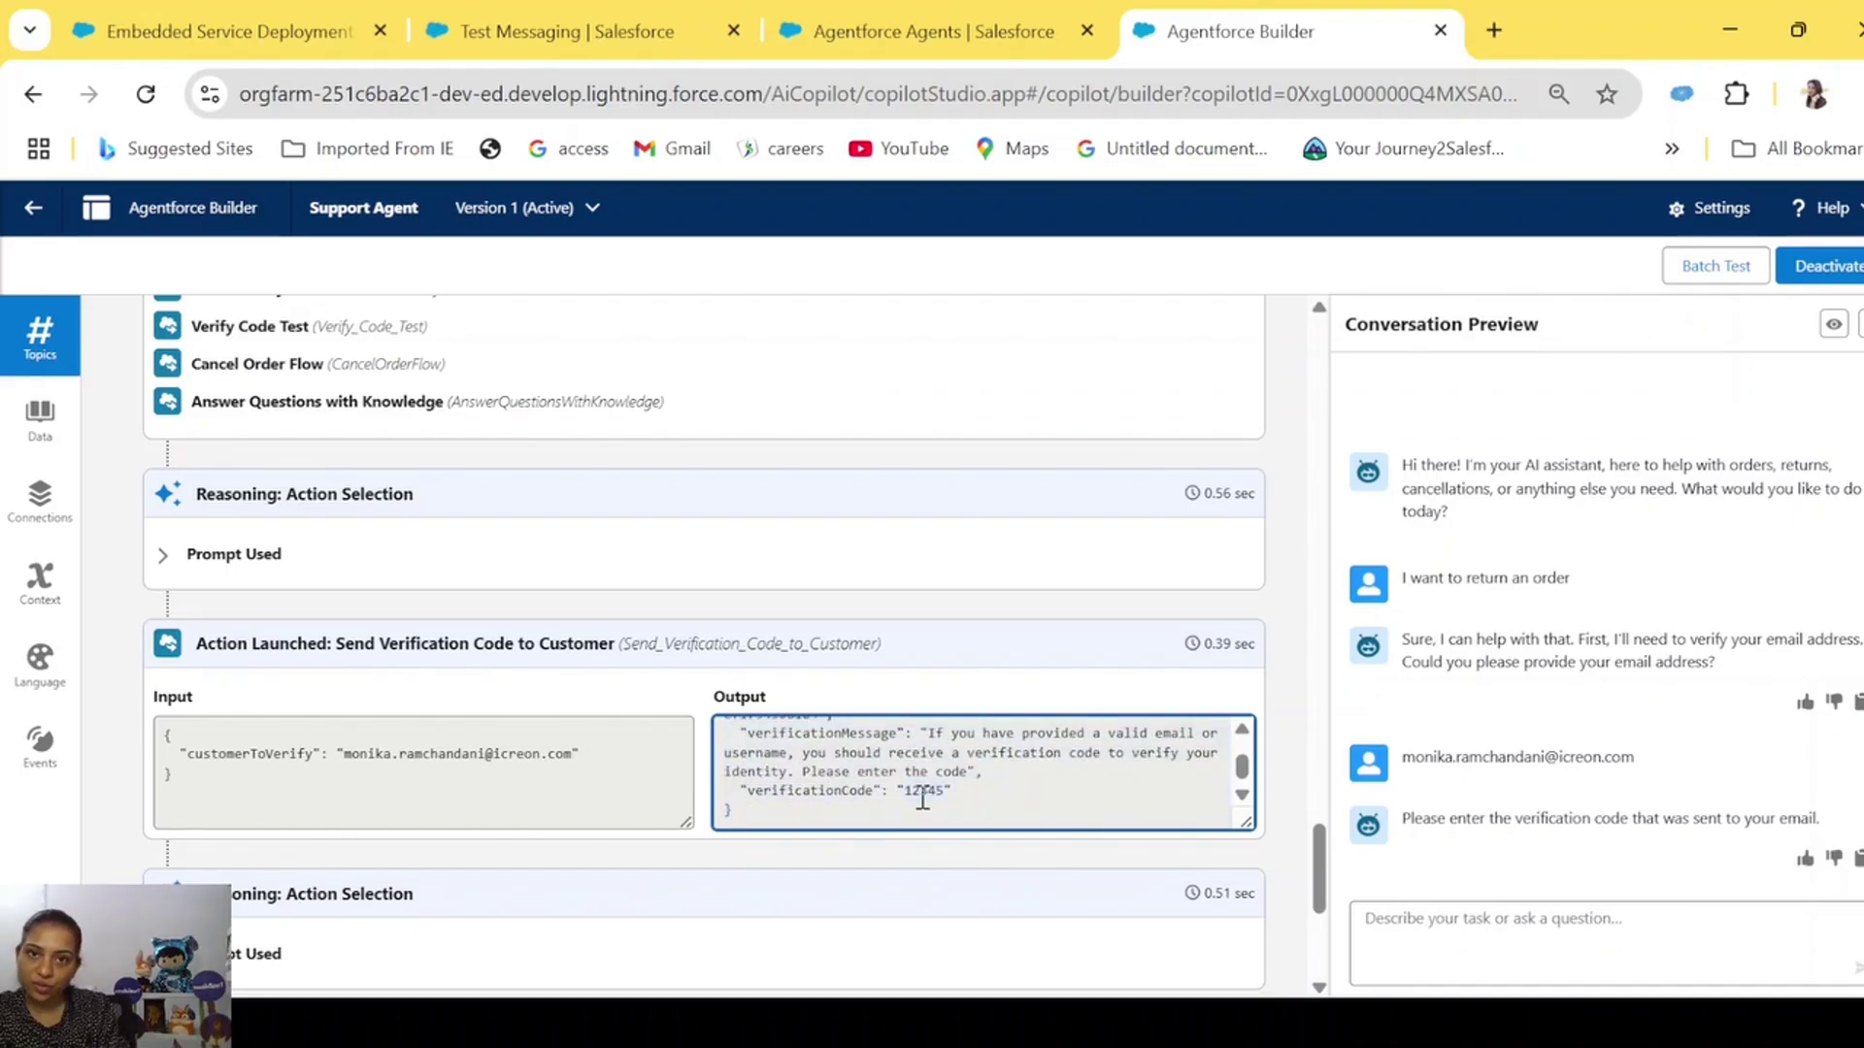
scroll(922, 798, down, 5)
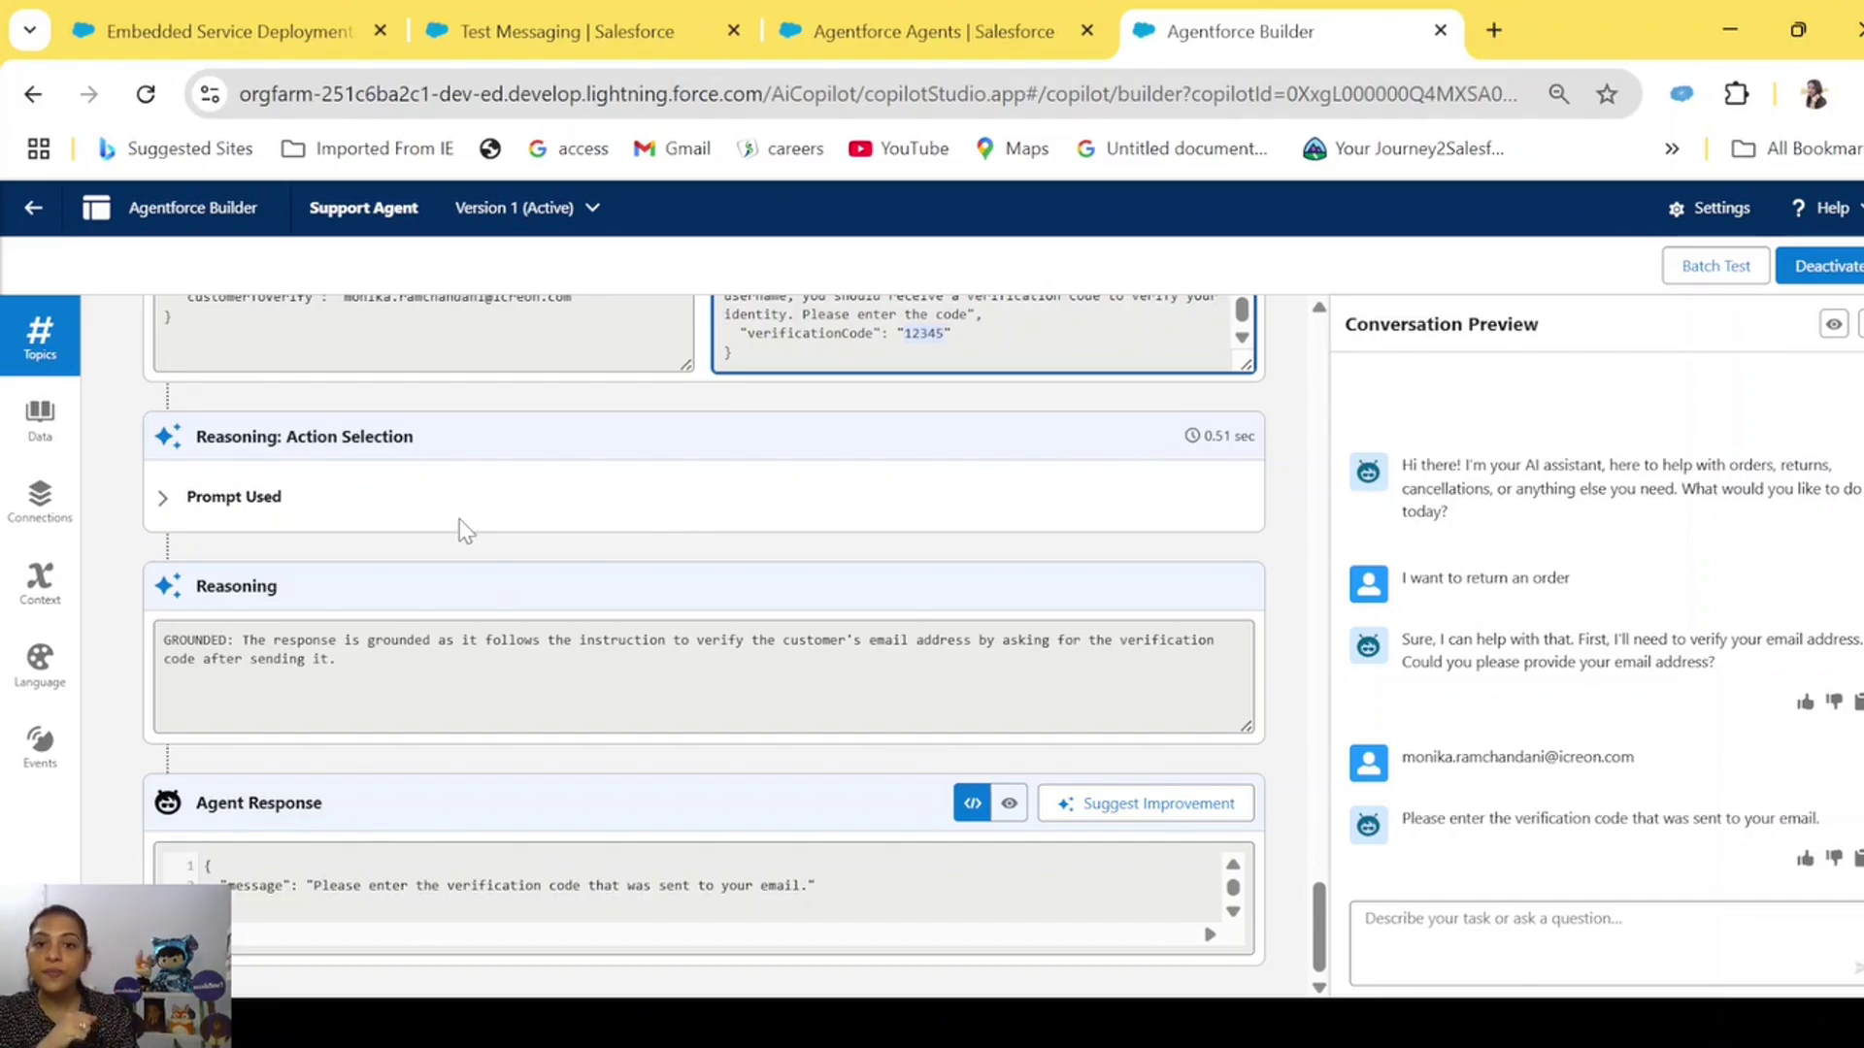
scroll(462, 520, up, 8)
scroll(461, 519, up, 1)
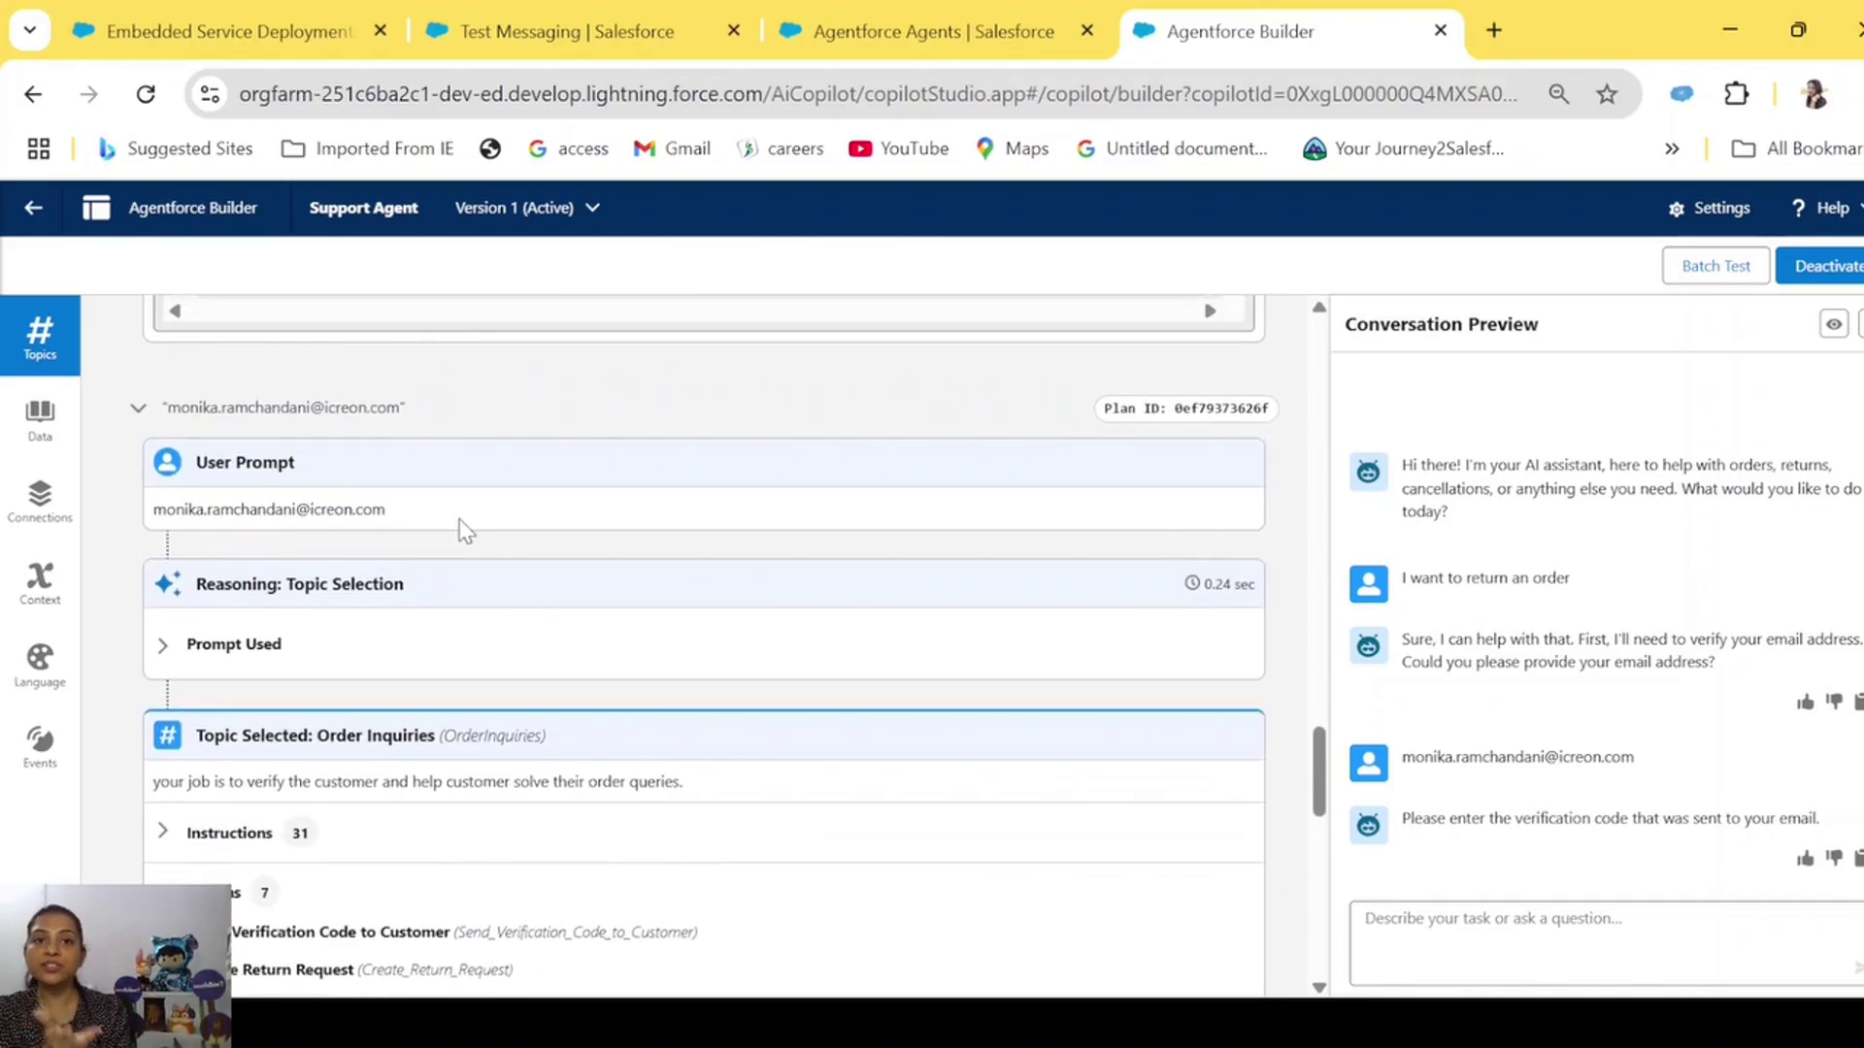